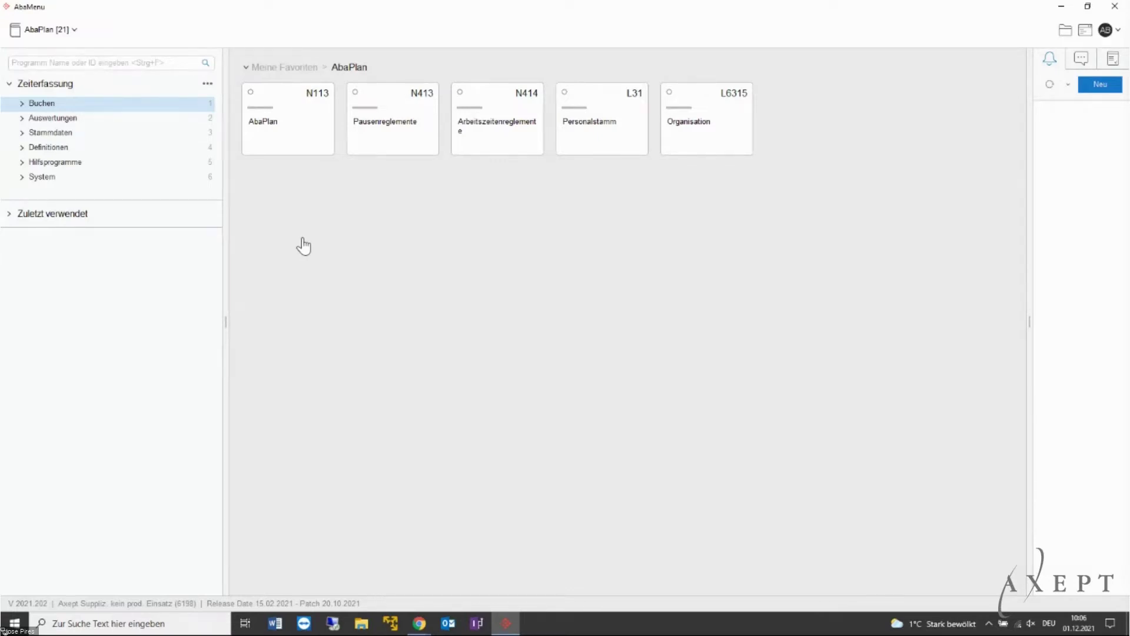
Step: Open the AbaPlan duty roster (N113) and toggle the employees' employment details off and back on
{"action": "left_click", "coordinate": [298, 137]}
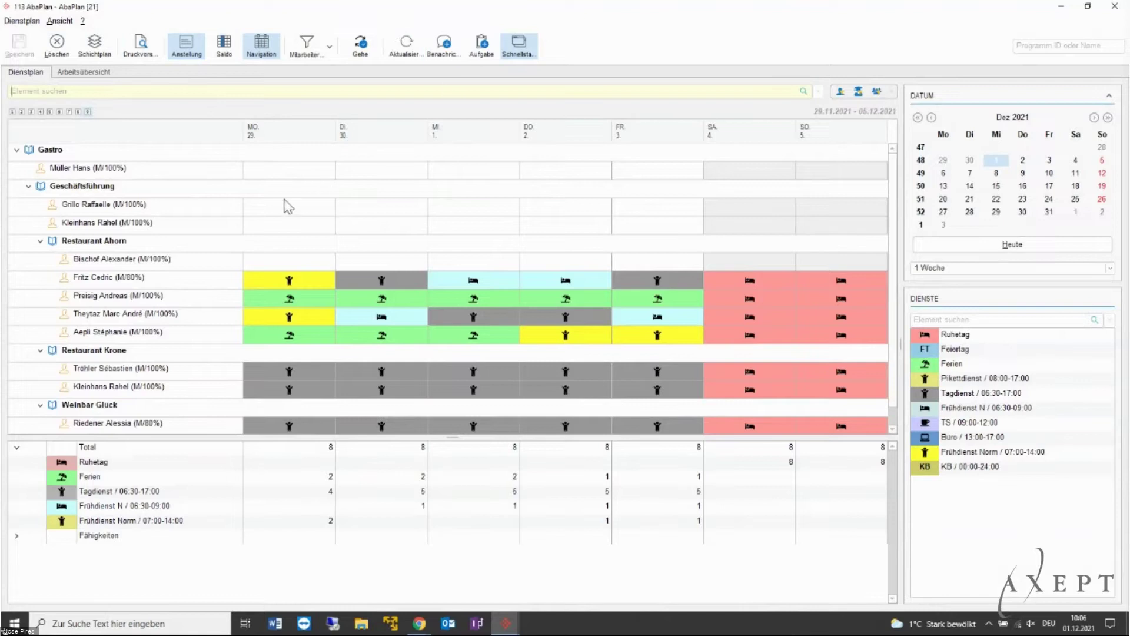
{"action": "left_click", "coordinate": [188, 52]}
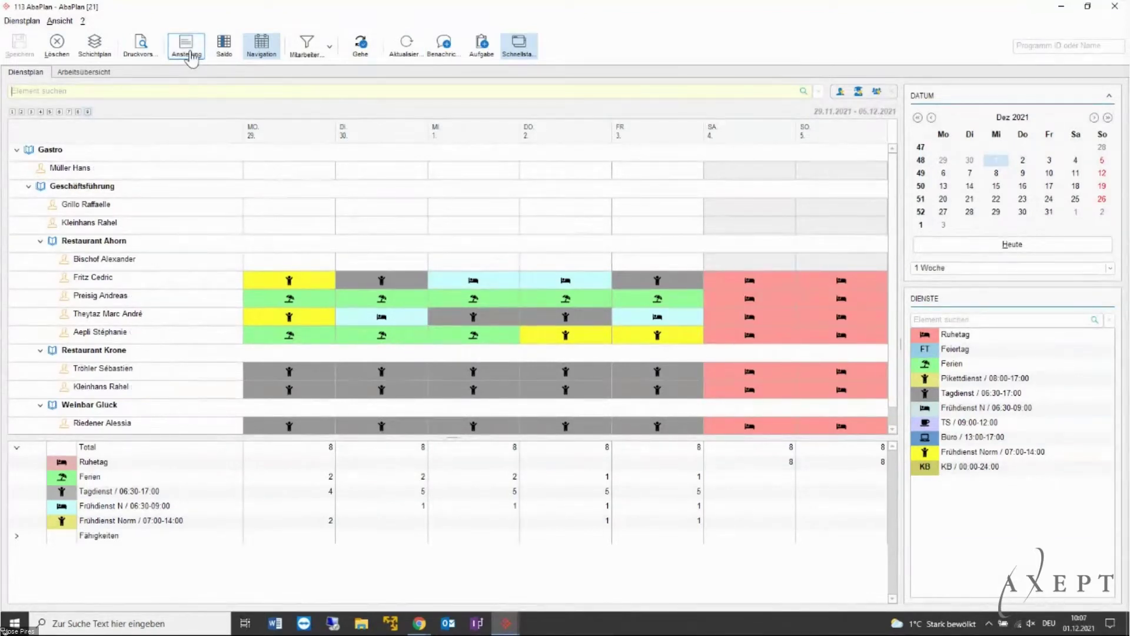
{"action": "left_click", "coordinate": [189, 53]}
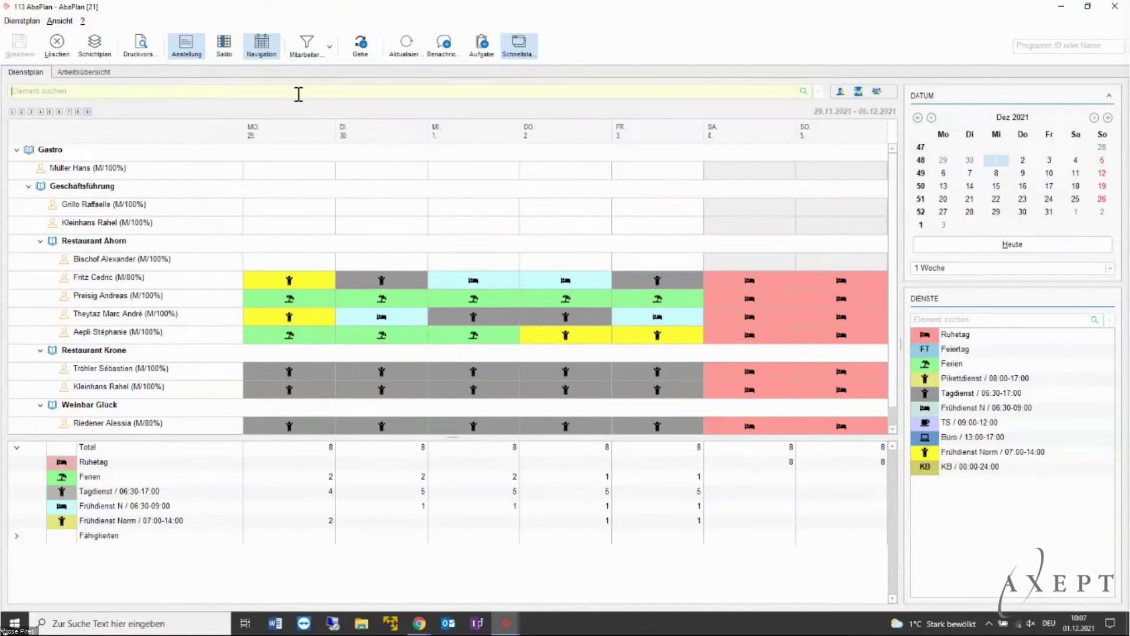
Step: Restrict the roster with the employee filter "Filter Ahorn" and remove the filter again
{"action": "left_click", "coordinate": [331, 47]}
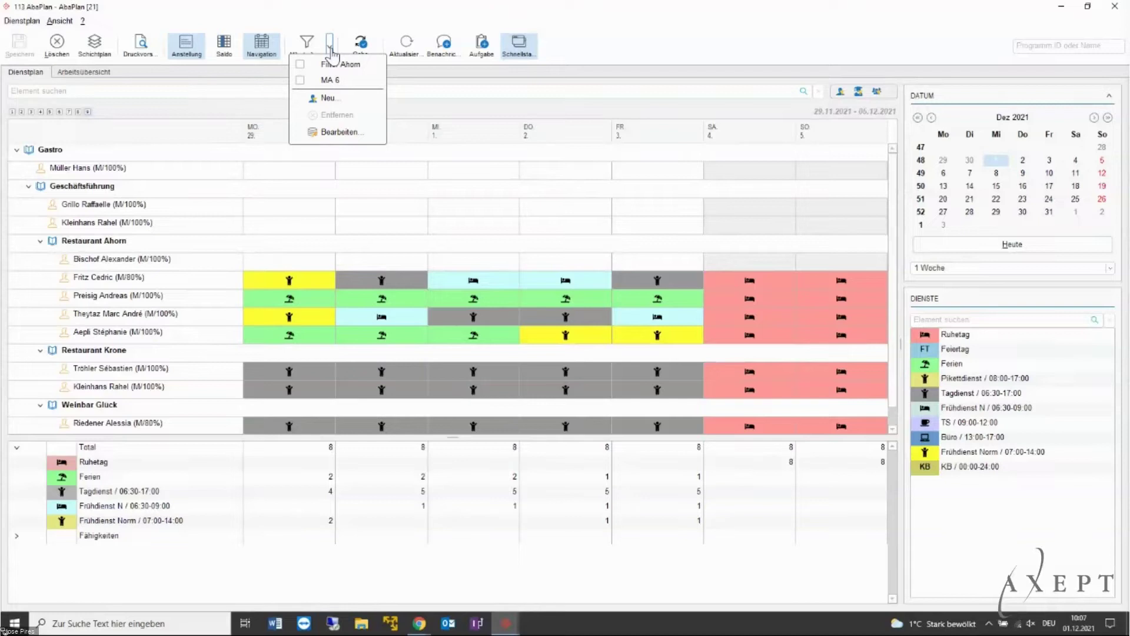
{"action": "left_click", "coordinate": [303, 65]}
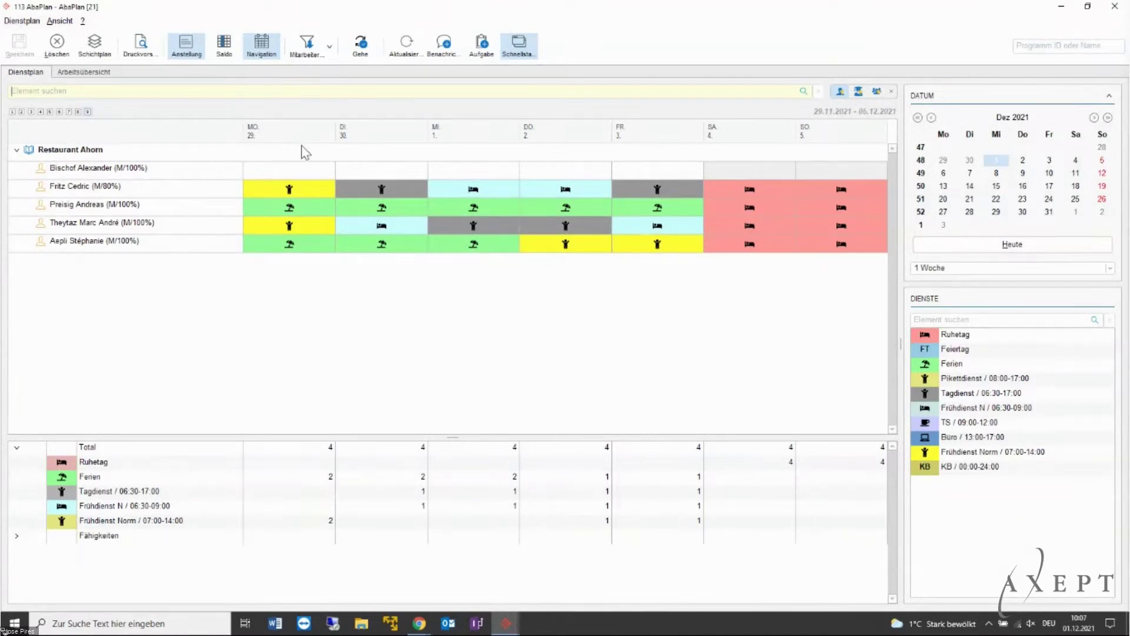
{"action": "left_click", "coordinate": [330, 51]}
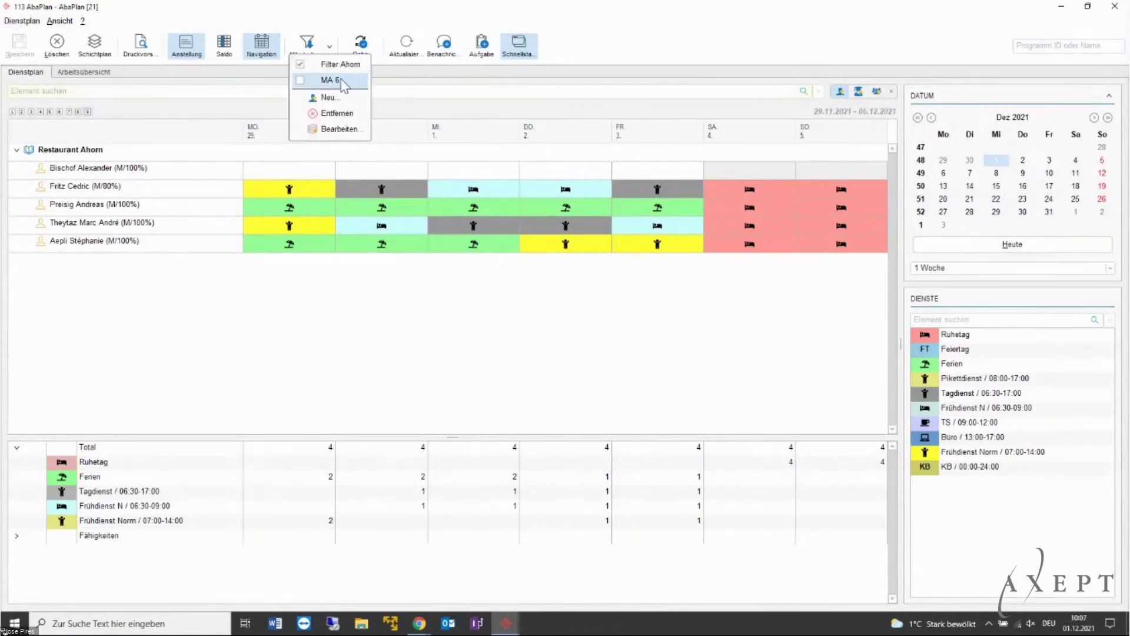
{"action": "left_click", "coordinate": [334, 114]}
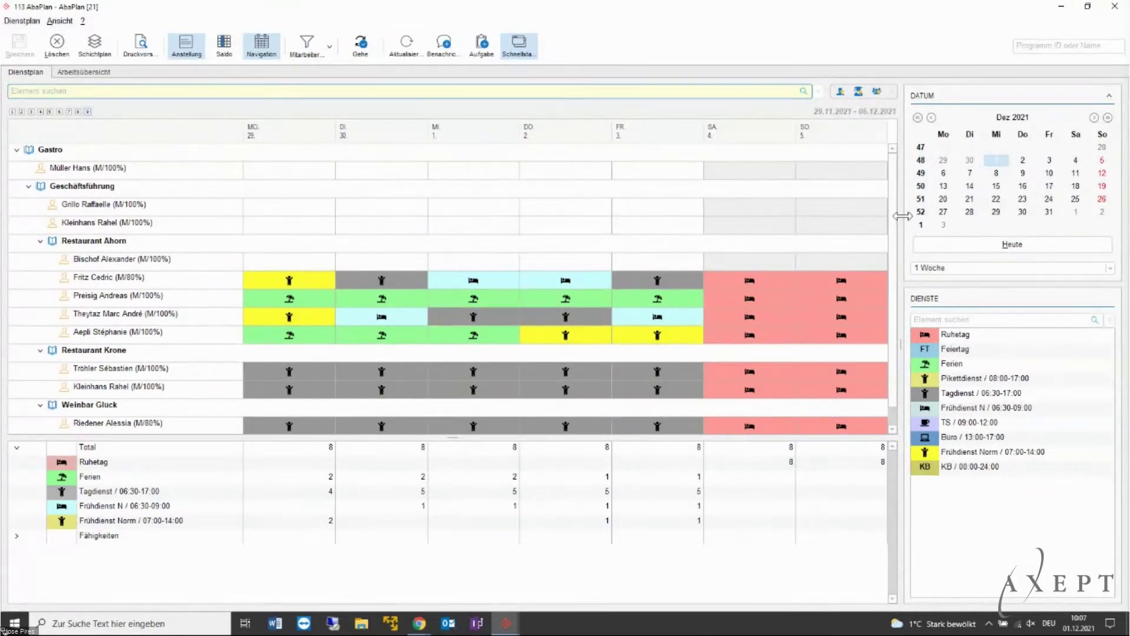
Step: Widen the date and services pane slightly and set the roster's display period to 1 Woche
{"action": "left_click_drag", "start_coordinate": [901, 217], "coordinate": [891, 217]}
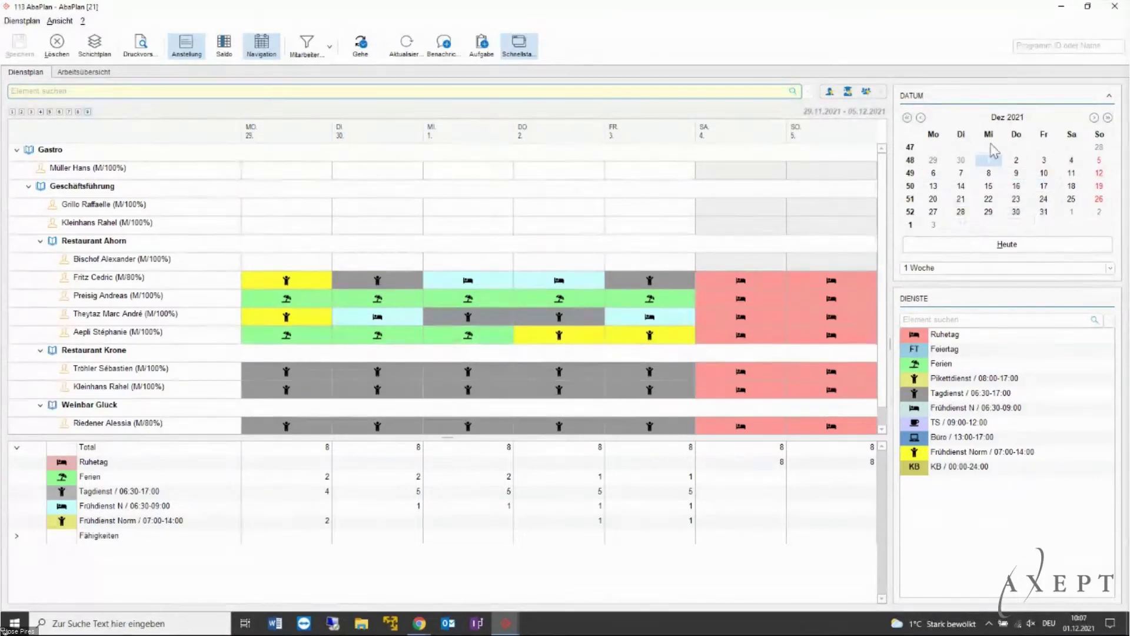
{"action": "left_click", "coordinate": [968, 269]}
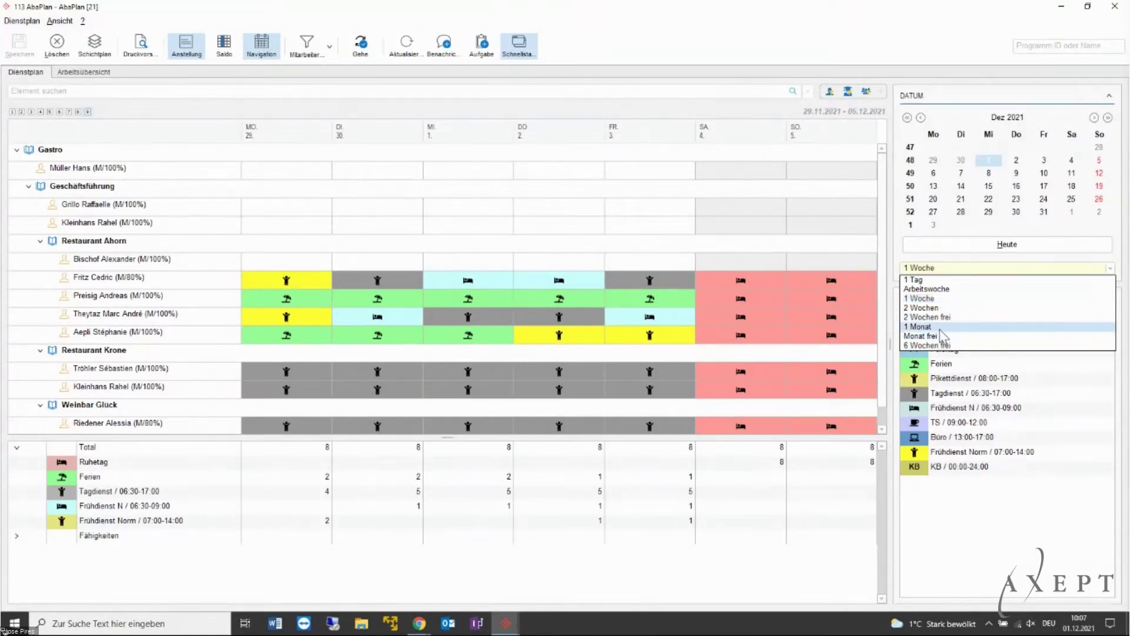
{"action": "left_click", "coordinate": [933, 298]}
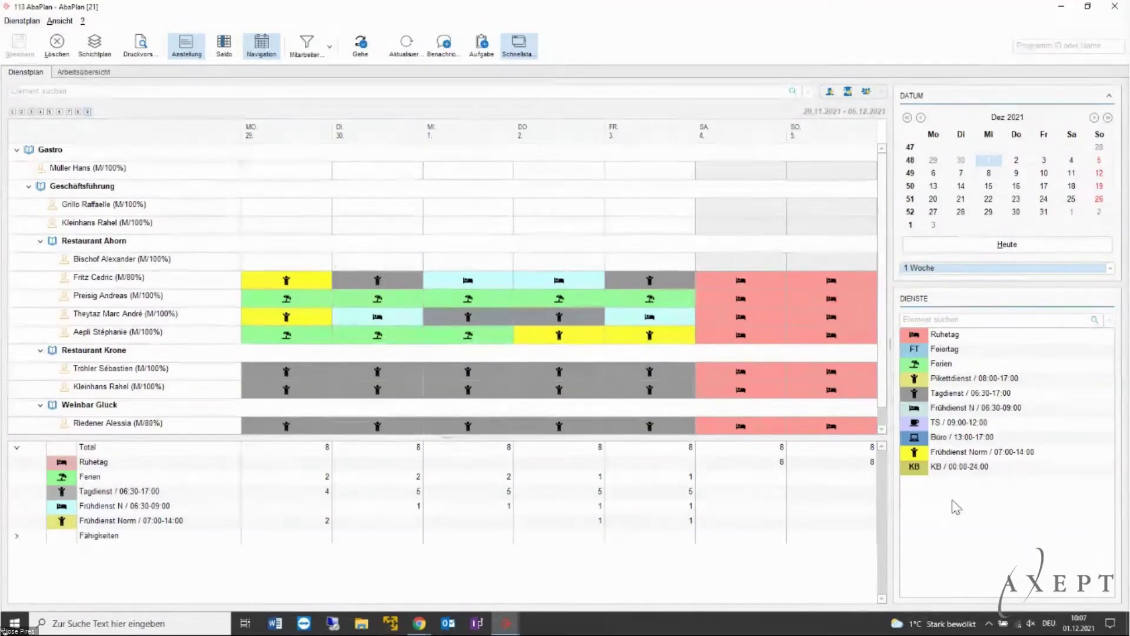
Step: Select the Restaurant Ahorn group, view the roster for 1 Monat, and return the display period to 1 Woche
{"action": "left_click", "coordinate": [127, 243]}
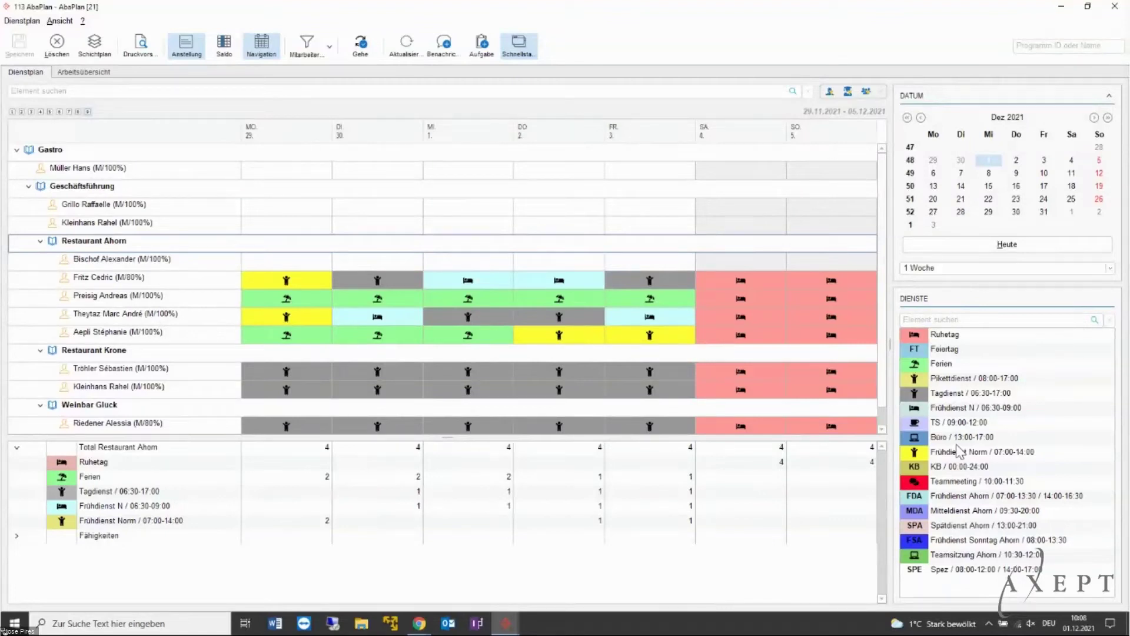
{"action": "left_click", "coordinate": [972, 269]}
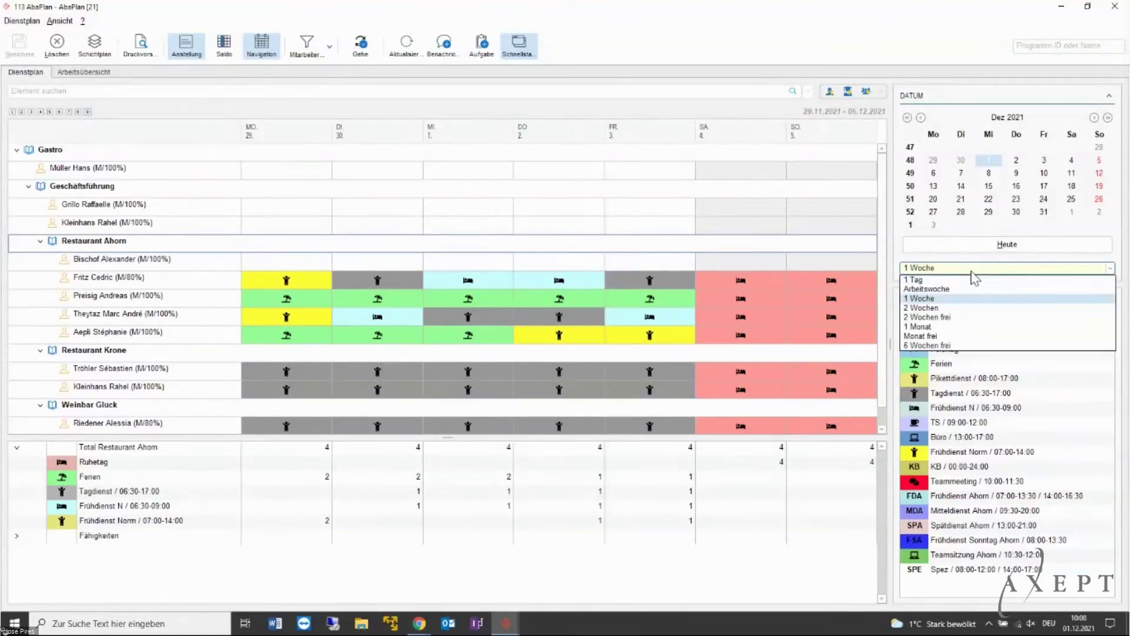
{"action": "left_click", "coordinate": [954, 327]}
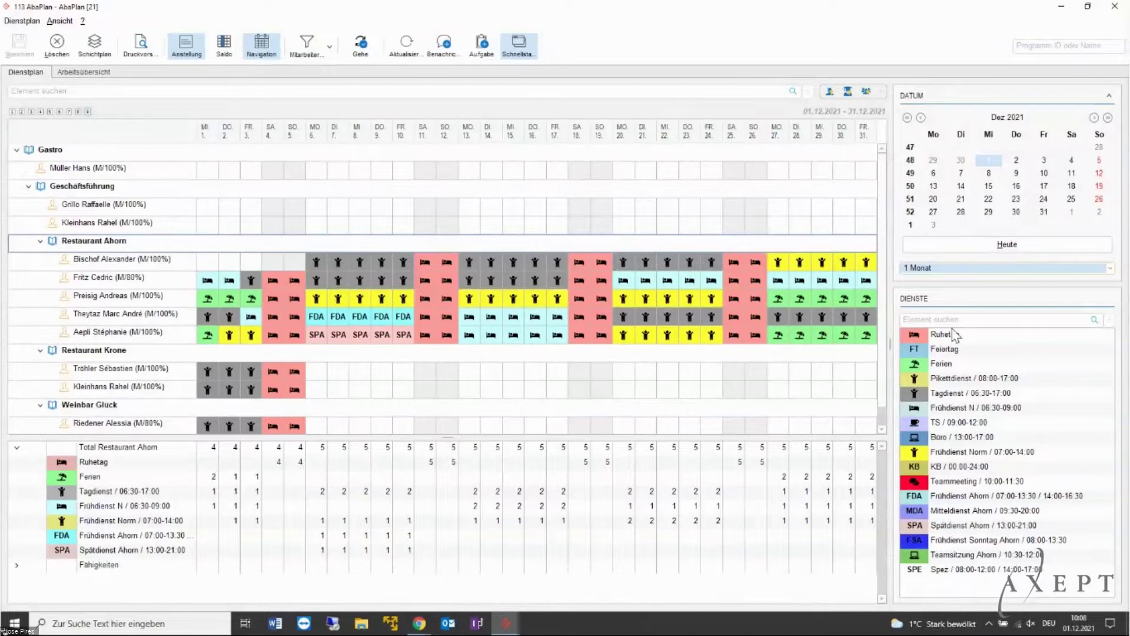
{"action": "left_click", "coordinate": [947, 266]}
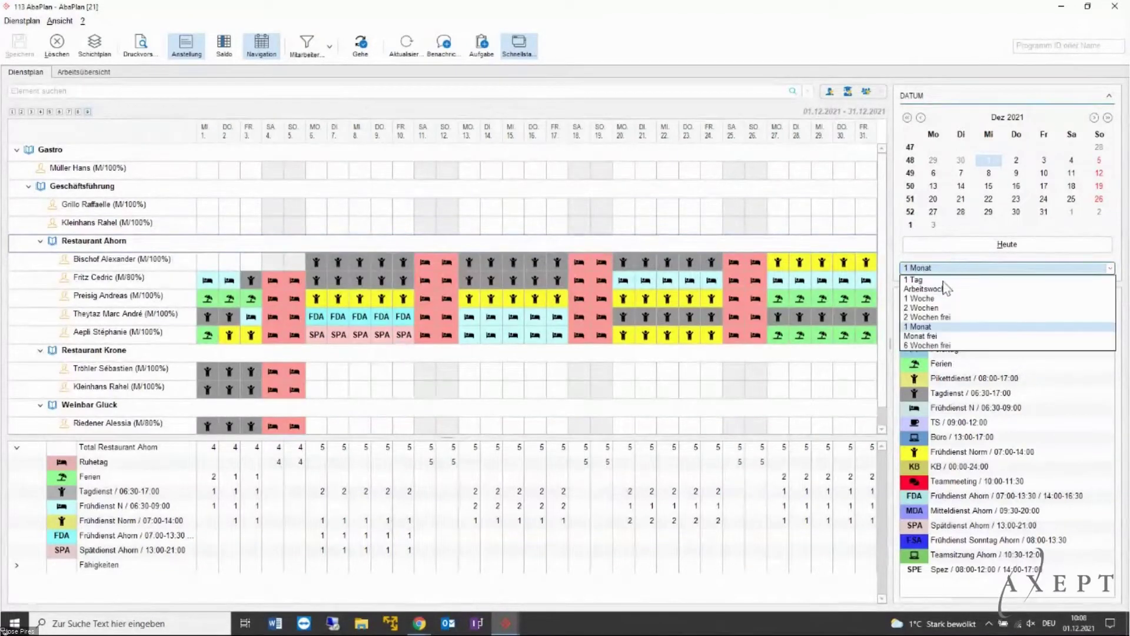
{"action": "left_click", "coordinate": [937, 299]}
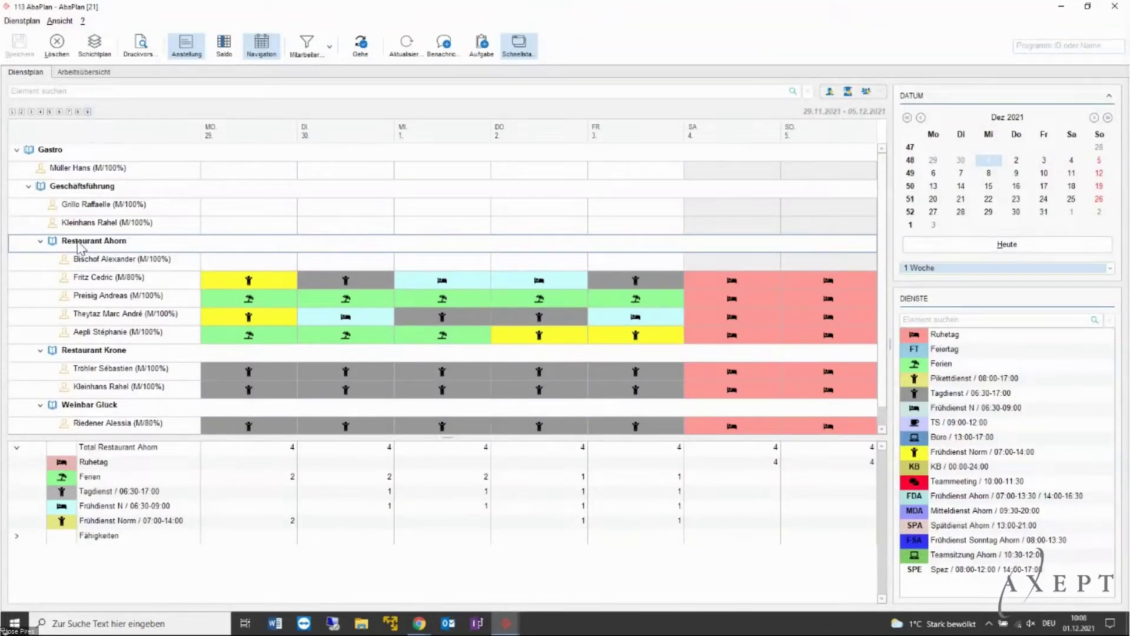
Step: Collapse the Restaurant Krone and Weinbar Glück groups in the roster
{"action": "scroll", "coordinate": [79, 244], "scroll_direction": "down", "scroll_amount": 1}
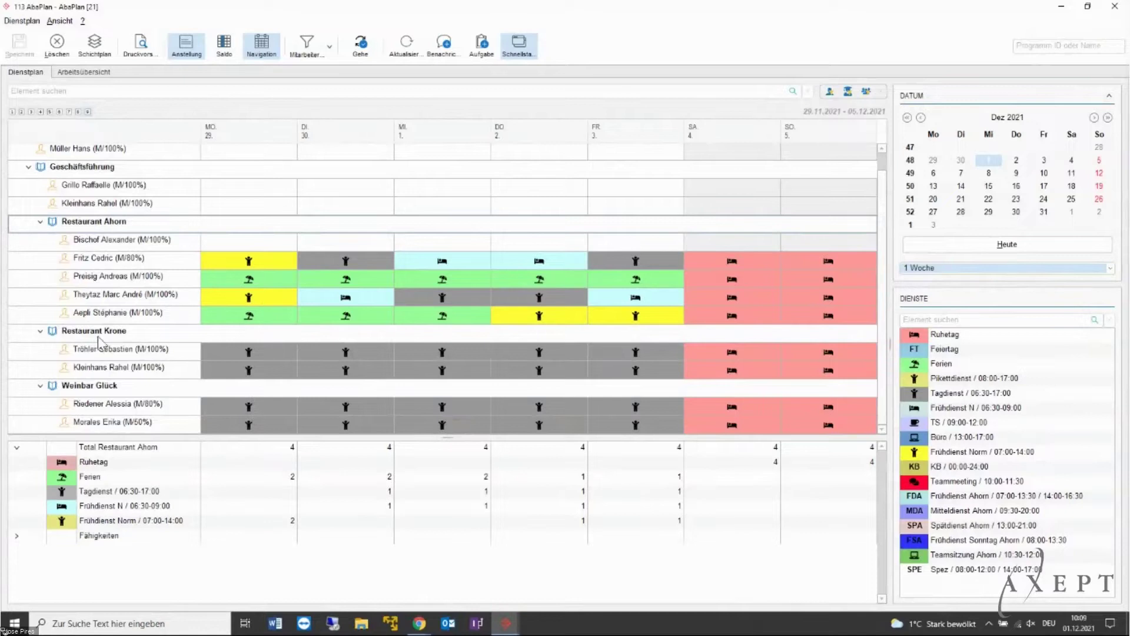
{"action": "left_click", "coordinate": [41, 332]}
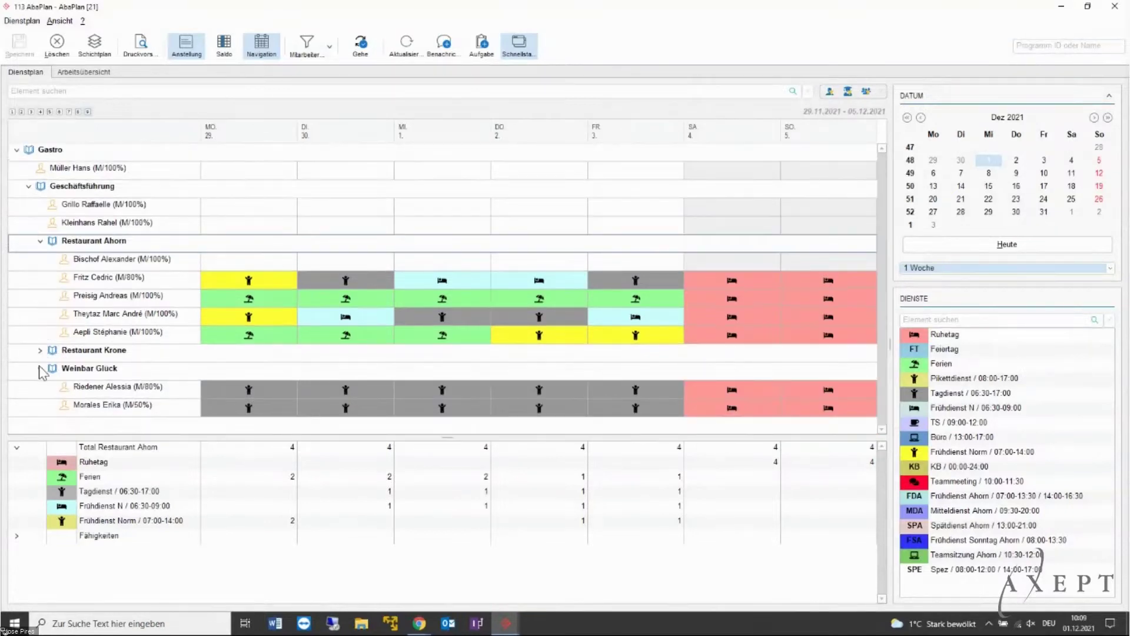
{"action": "left_click", "coordinate": [40, 367]}
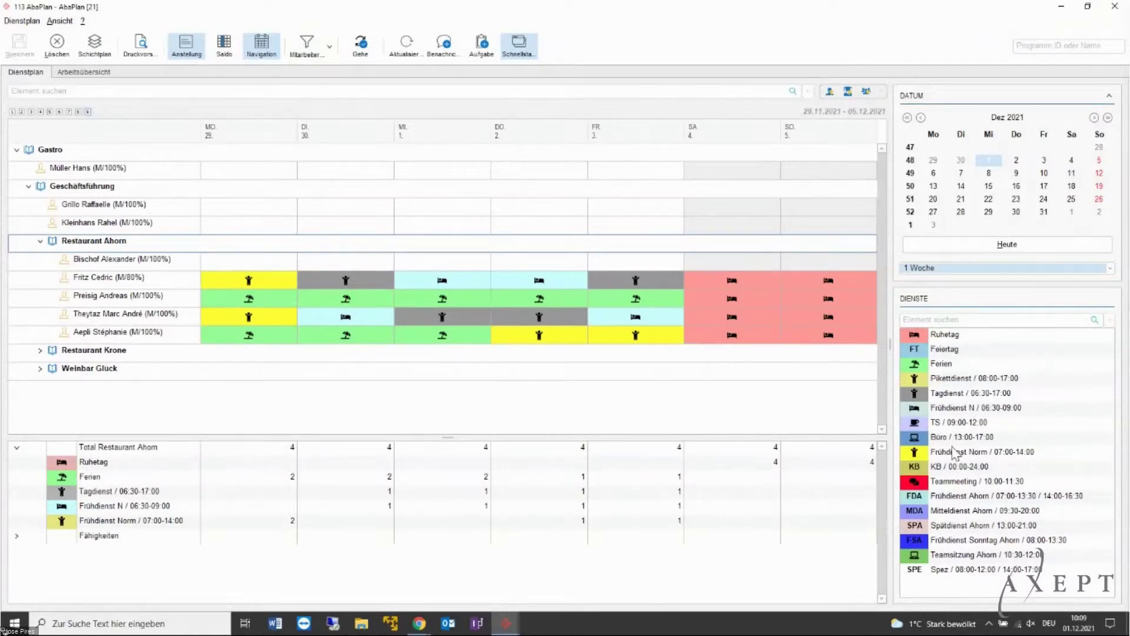
Step: Assign Frühdienst Norm / 07:00-14:00 to the first Restaurant Ahorn employee on Monday 29 and Tuesday 30, and save the roster
{"action": "left_click", "coordinate": [987, 459]}
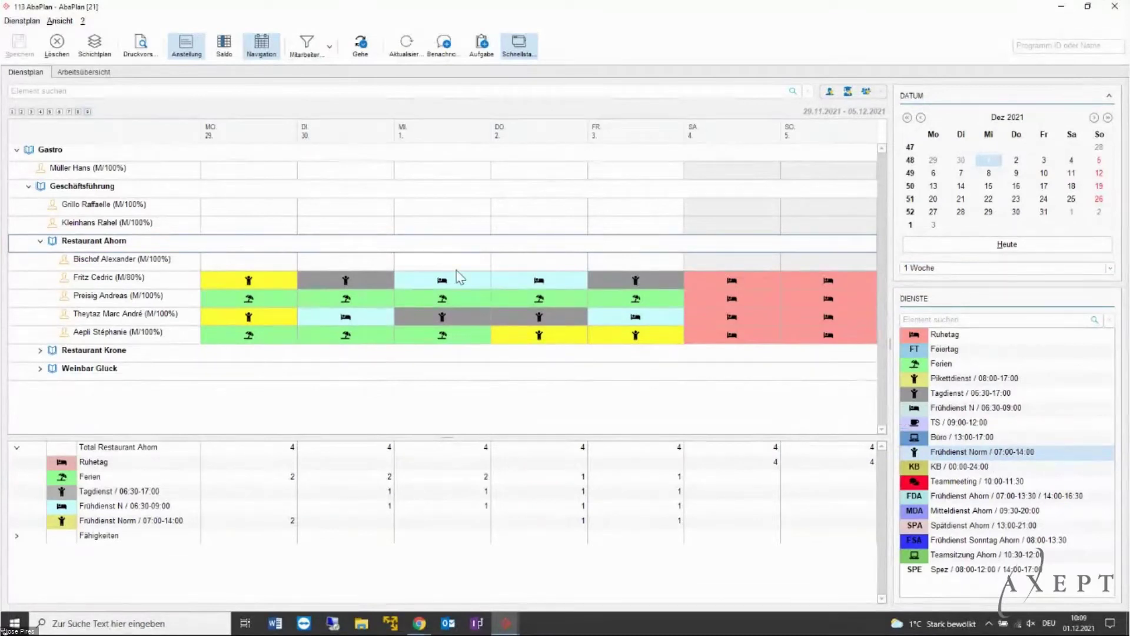
{"action": "left_click", "coordinate": [250, 263]}
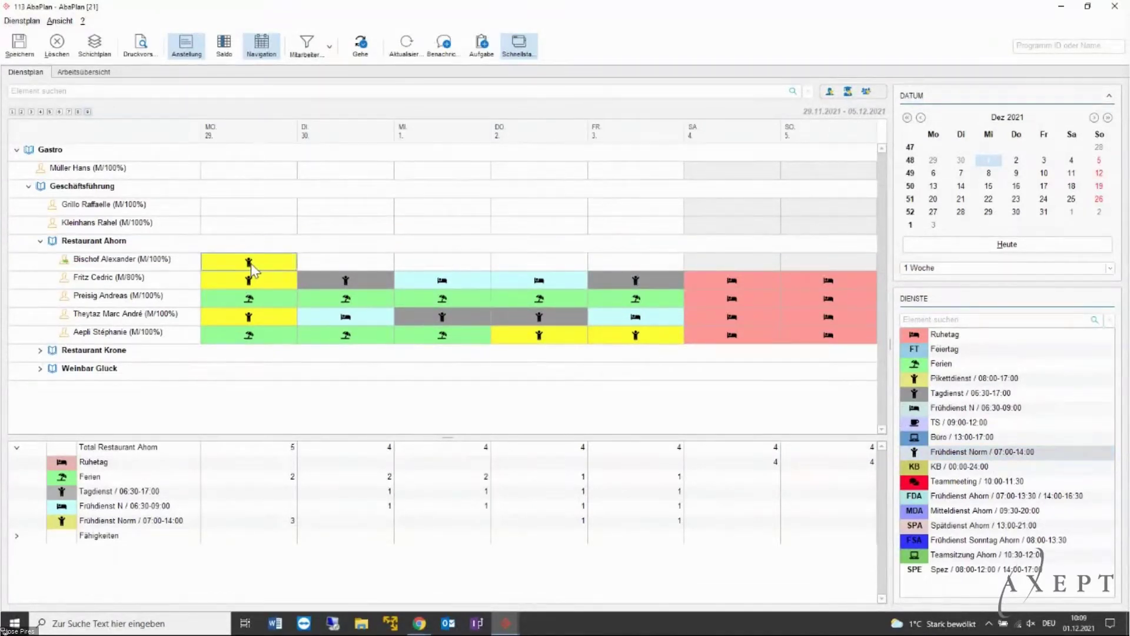
{"action": "left_click", "coordinate": [352, 263]}
{"action": "key", "text": "ctrl+s"}
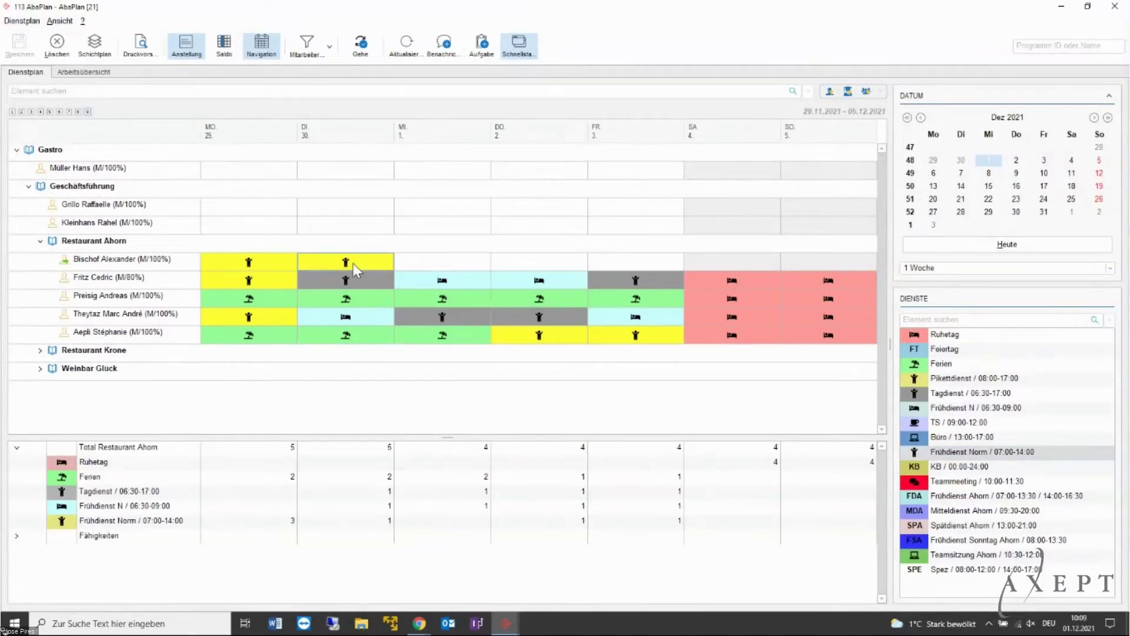
Step: Delete the first Restaurant Ahorn employee's Frühdienst Norm shifts on Tuesday 30 and Monday 29
{"action": "right_click", "coordinate": [352, 263]}
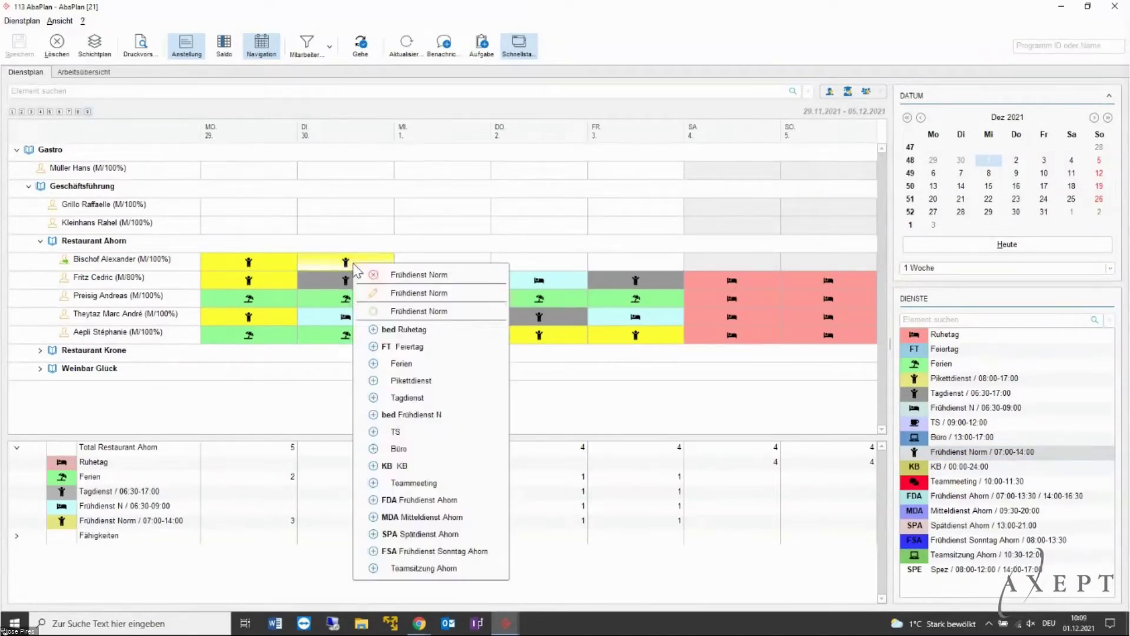
{"action": "left_click", "coordinate": [378, 282]}
{"action": "right_click", "coordinate": [273, 263]}
{"action": "left_click", "coordinate": [292, 270]}
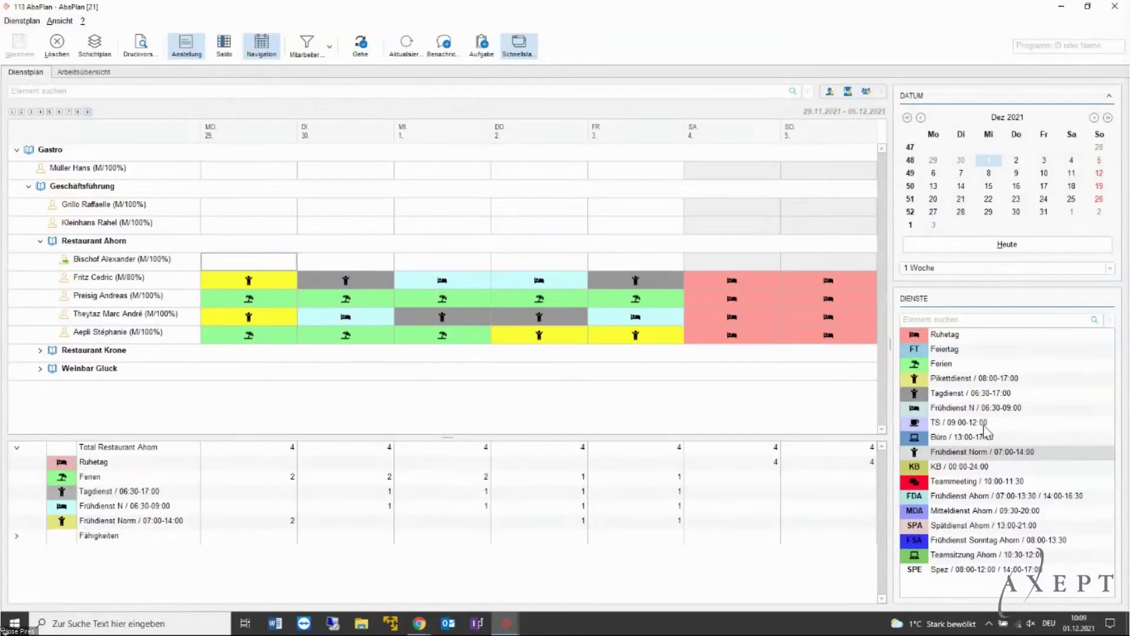
Step: Assign Frühdienst Norm to the first Restaurant Ahorn employee on Monday 29 and extend it through Wednesday 1
{"action": "left_click_drag", "start_coordinate": [1022, 459], "coordinate": [256, 267]}
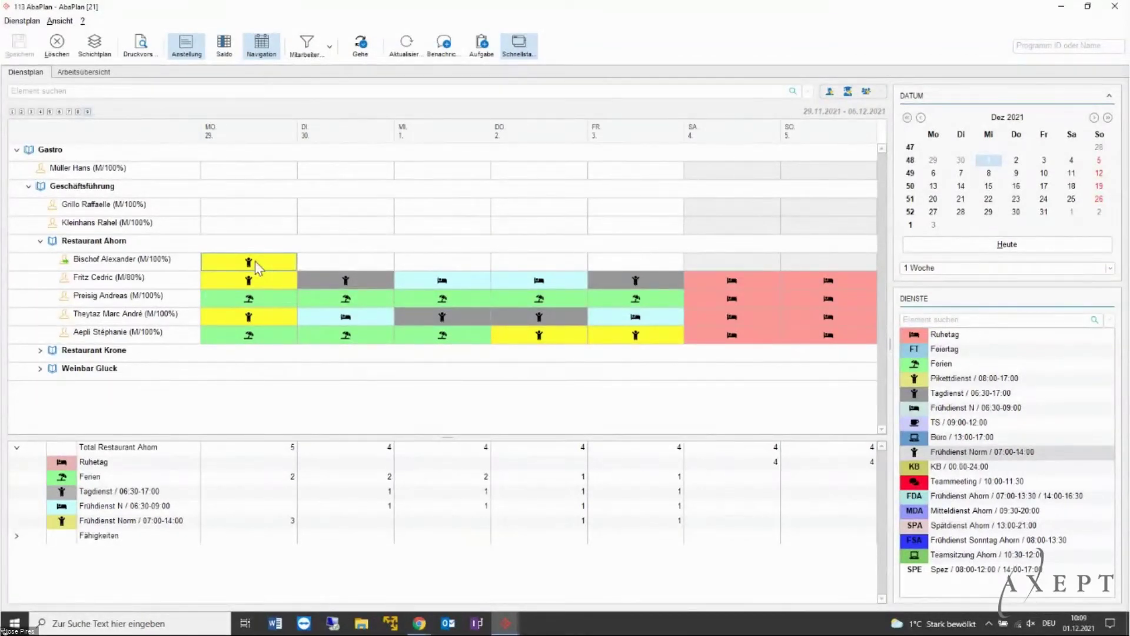
{"action": "left_click_drag", "start_coordinate": [257, 268], "coordinate": [411, 261]}
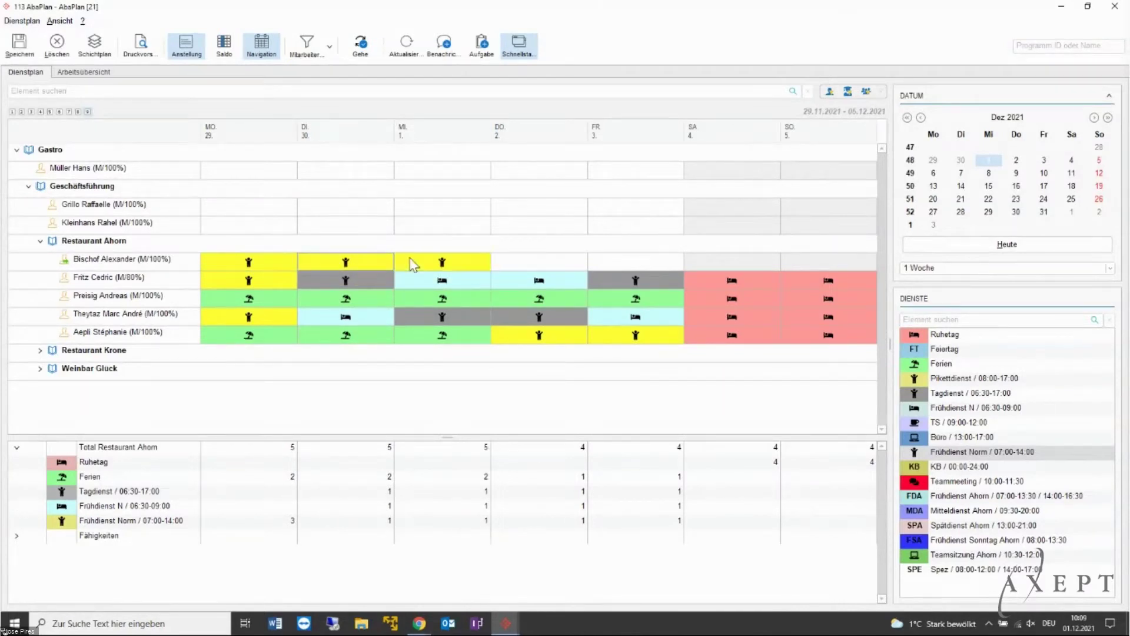
Step: Delete the same employee's Frühdienst Norm shifts on Wednesday 1 and Tuesday 30, keeping Monday's
{"action": "right_click", "coordinate": [456, 267]}
{"action": "left_click", "coordinate": [473, 274]}
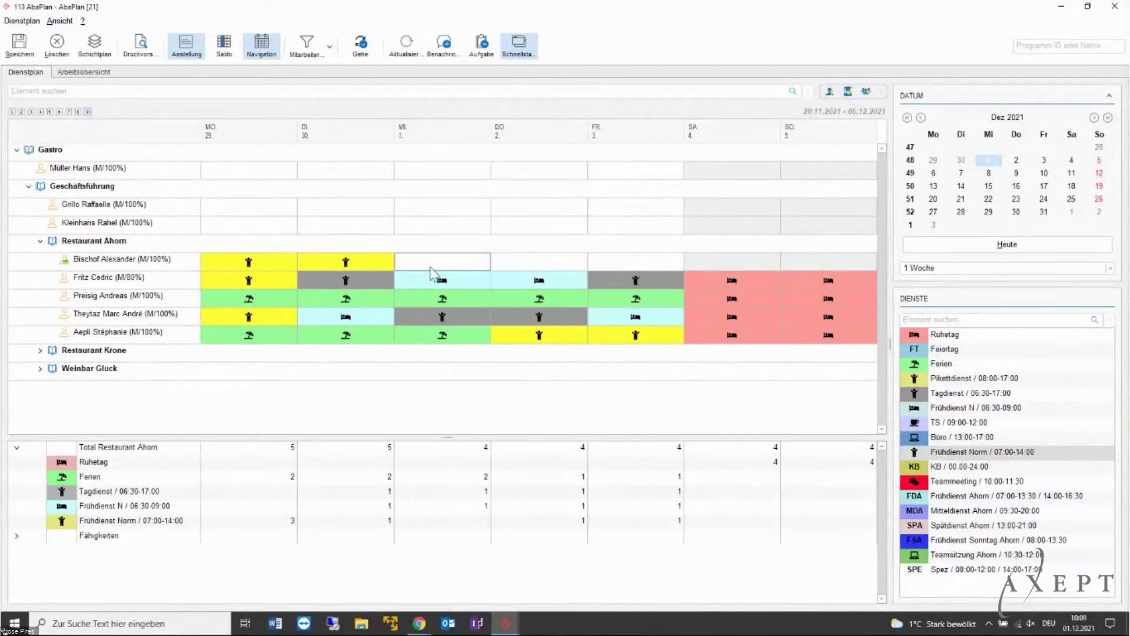
{"action": "right_click", "coordinate": [366, 261]}
{"action": "left_click", "coordinate": [405, 270]}
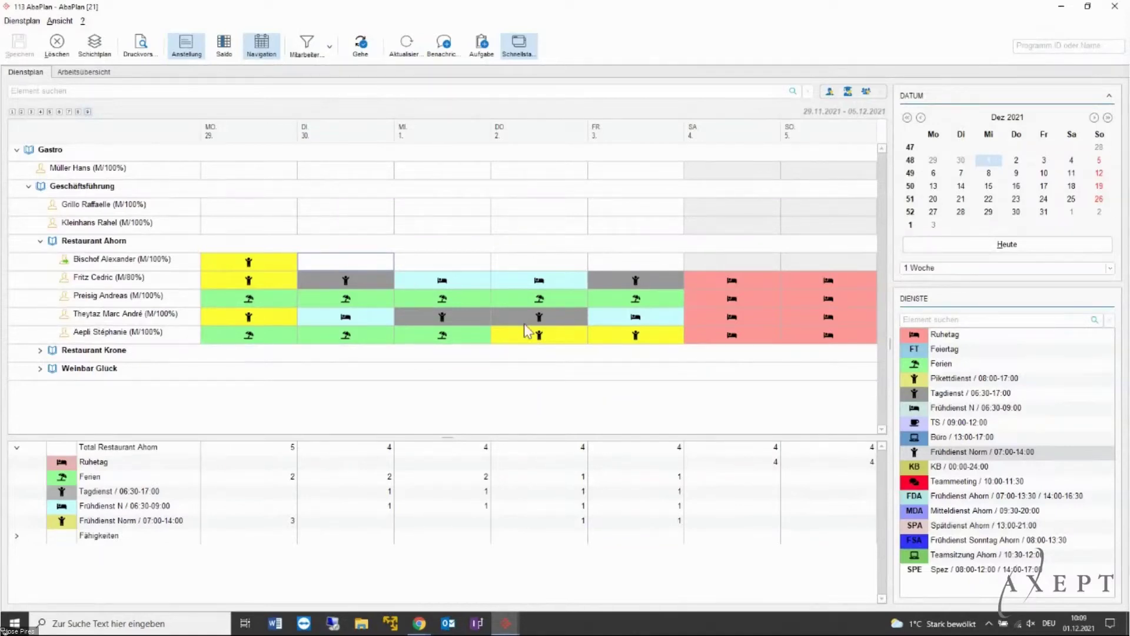
Step: Assign the FDA Frühdienst Ahorn shift to the first Restaurant Ahorn employee on Tuesday 30 and Wednesday 1
{"action": "left_click", "coordinate": [960, 502]}
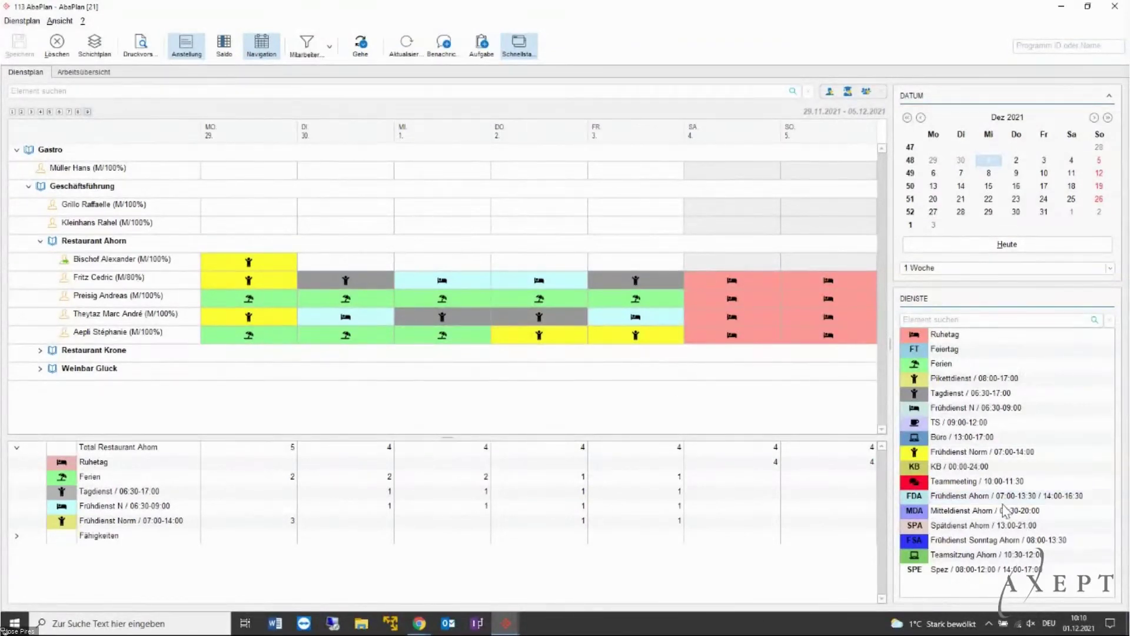
{"action": "left_click", "coordinate": [348, 269]}
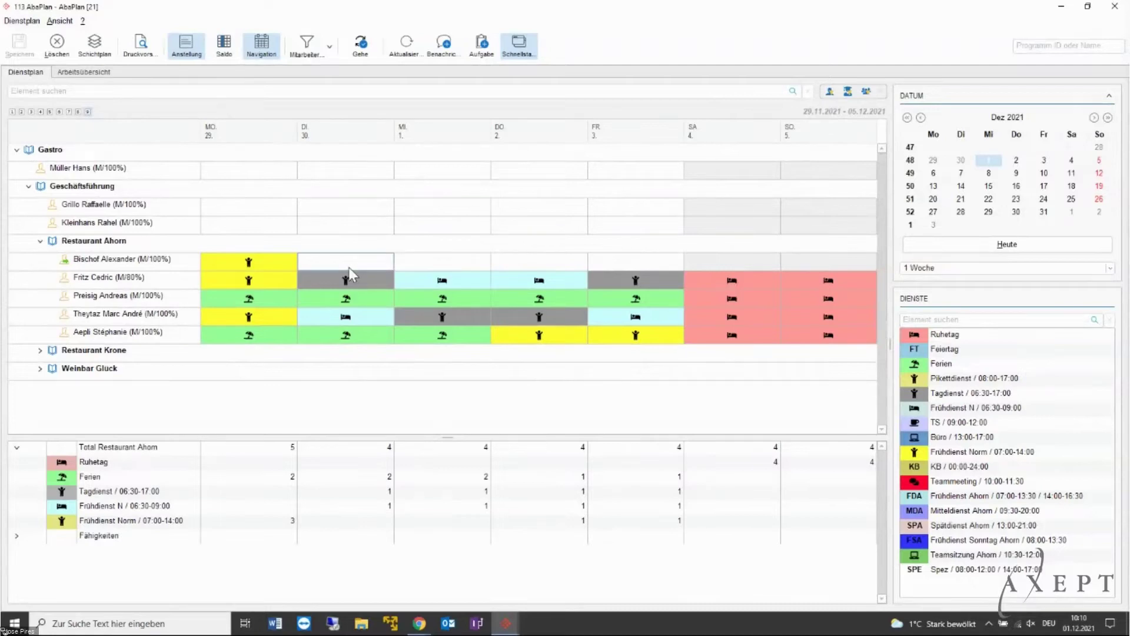
{"action": "type", "text": "FDA"}
{"action": "key", "text": "Return"}
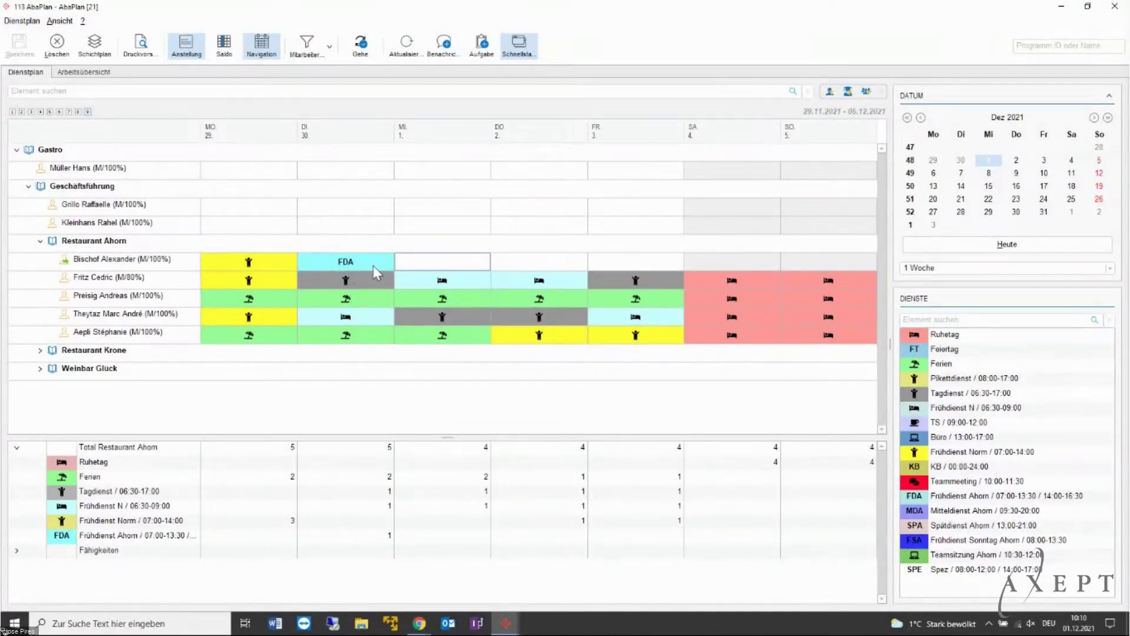
{"action": "right_click", "coordinate": [410, 268]}
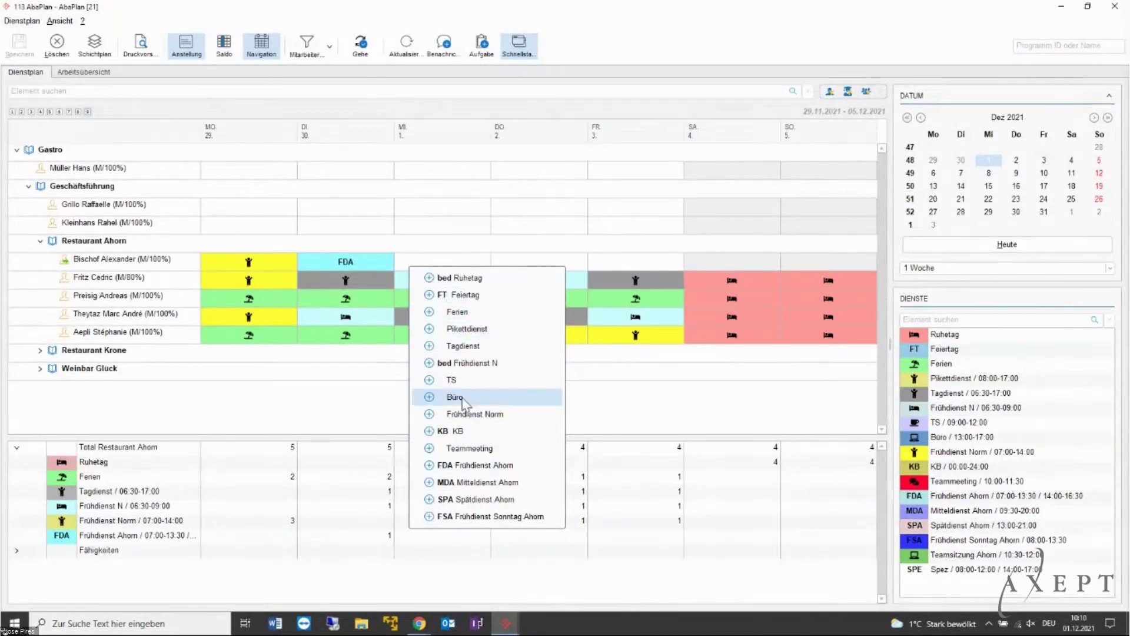
{"action": "left_click", "coordinate": [480, 468]}
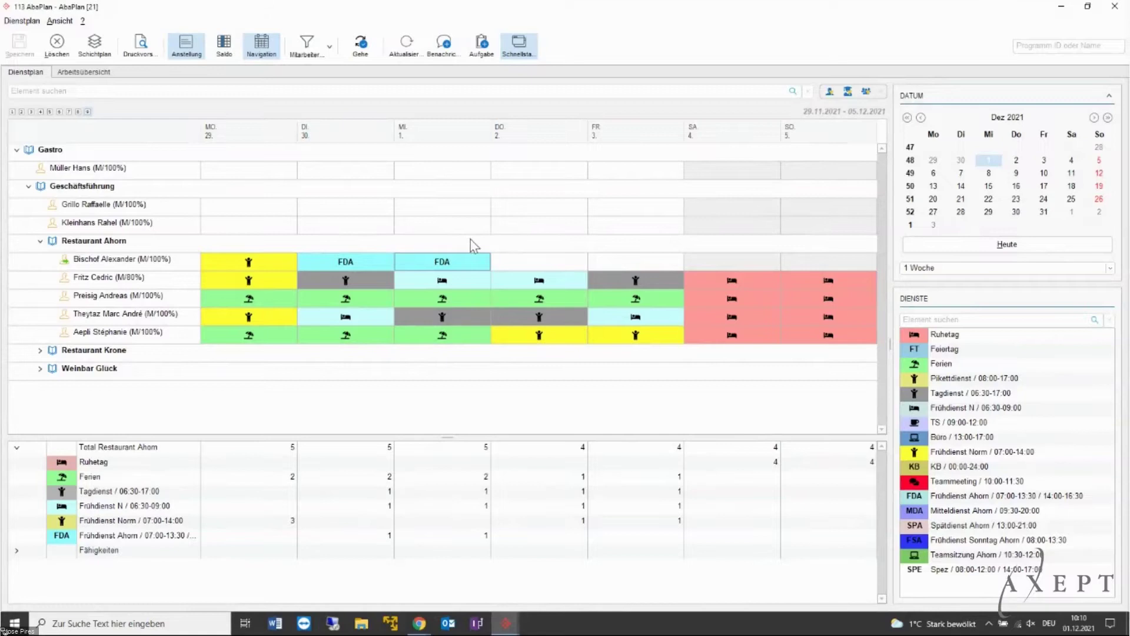
Step: Assign Frühdienst Ahorn (FDA) to the same employee on Thursday 2 and Friday 3
{"action": "left_click", "coordinate": [992, 499]}
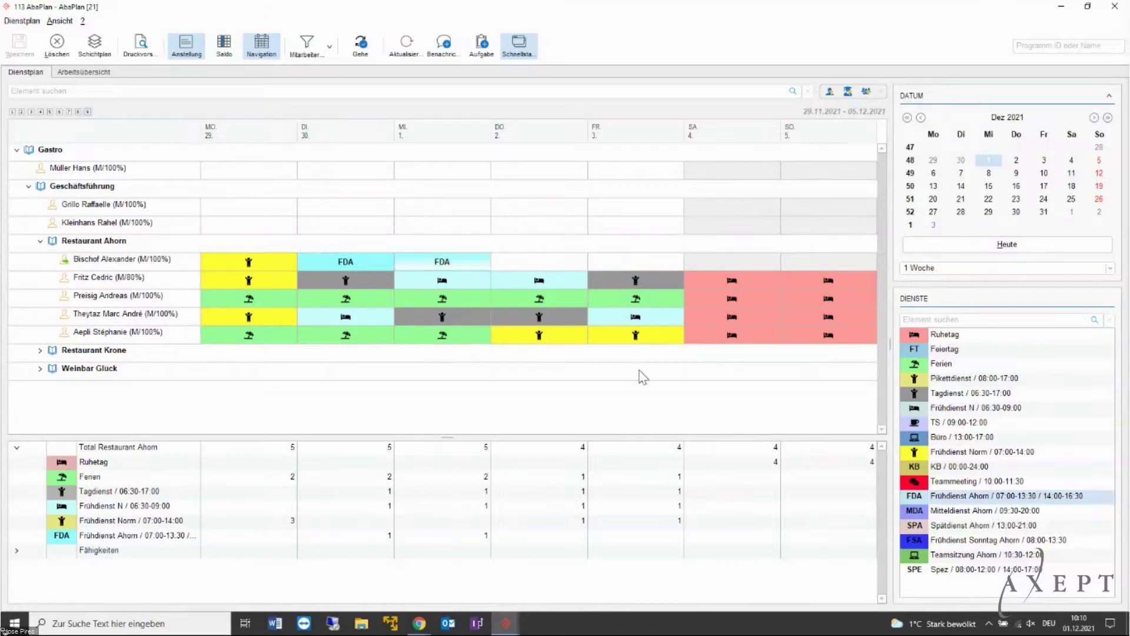
{"action": "left_click", "coordinate": [565, 262]}
{"action": "left_click", "coordinate": [667, 263]}
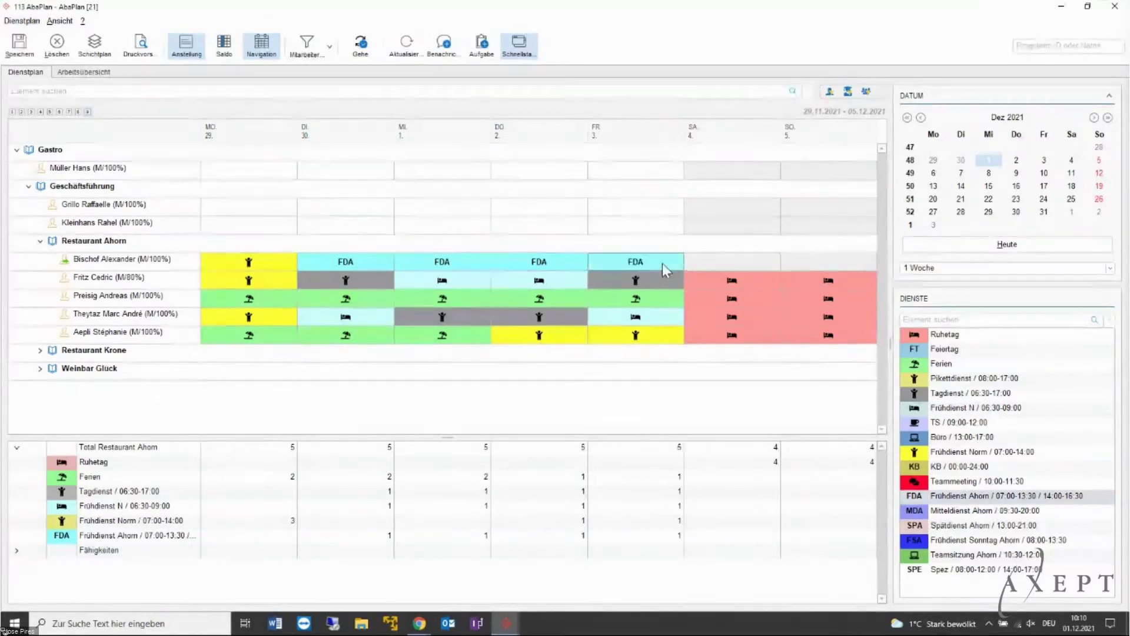
Step: Assign Ruhetag to the first Restaurant Ahorn employee on Saturday 4 and Sunday 5
{"action": "left_click", "coordinate": [968, 335]}
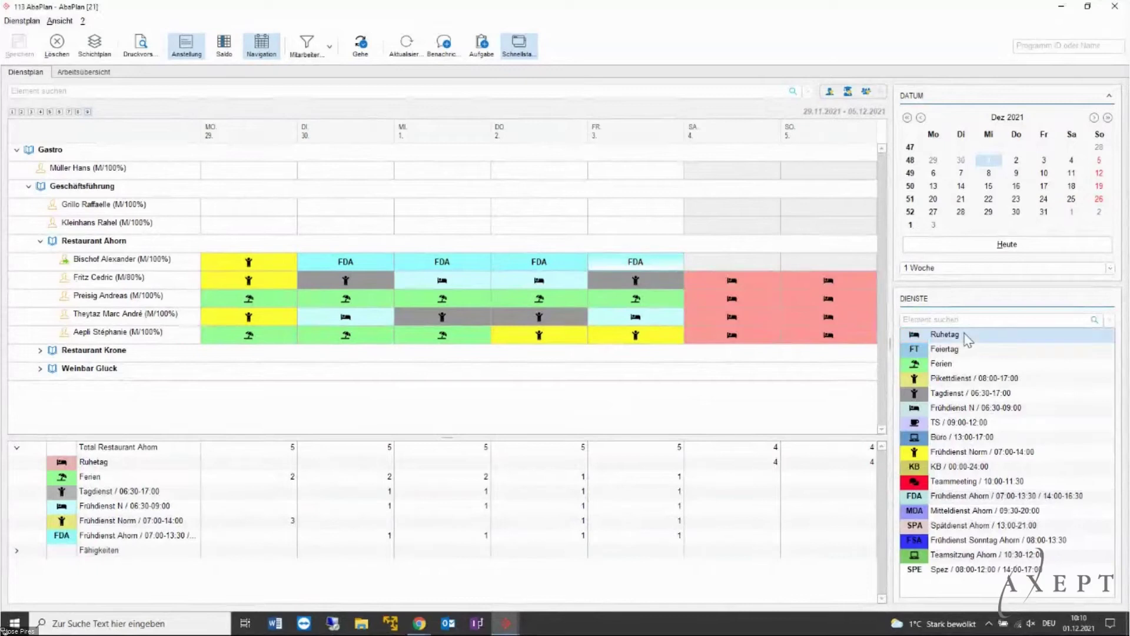
{"action": "left_click", "coordinate": [725, 260]}
{"action": "left_click", "coordinate": [821, 259]}
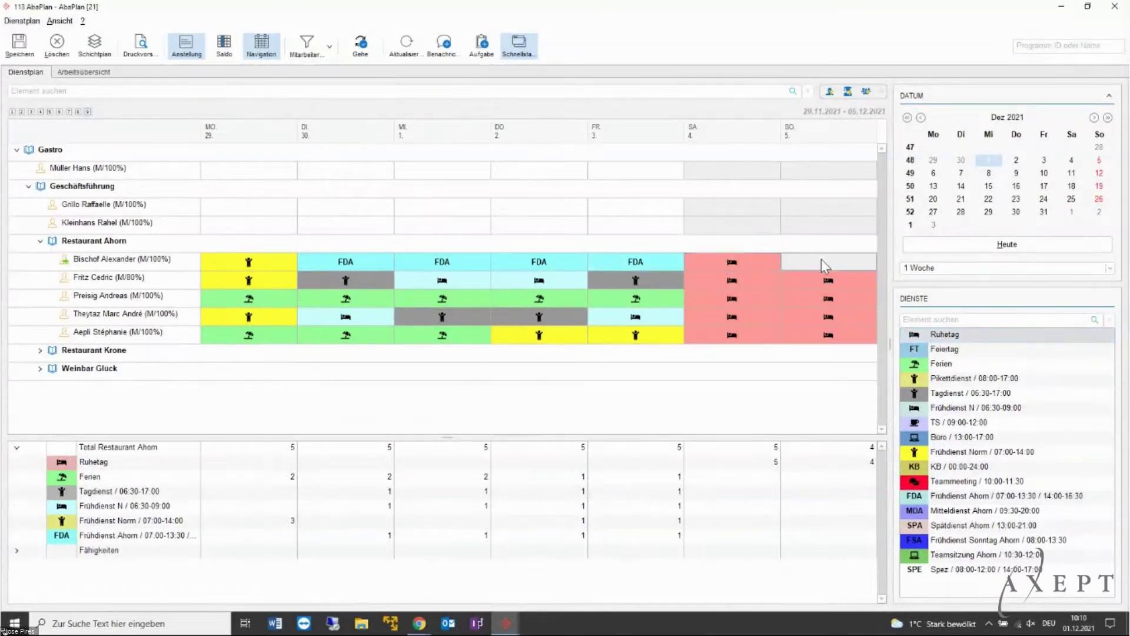
Step: Edit the same employee's Frühdienst Ahorn shift on Wednesday 1, setting the end of its second time block to 15:30
{"action": "right_click", "coordinate": [450, 273]}
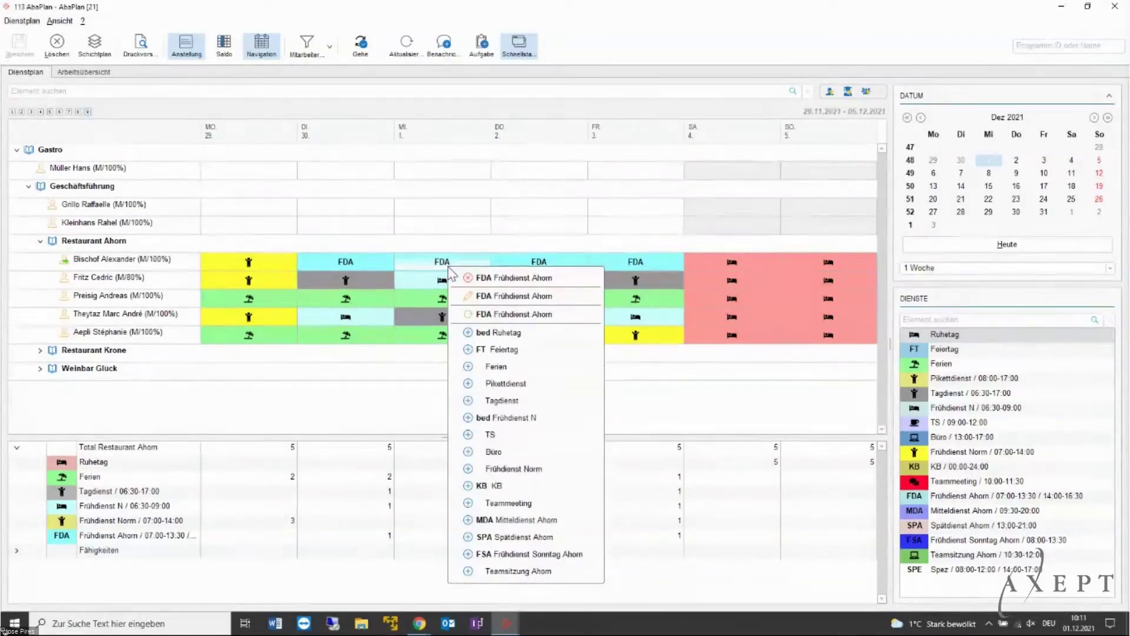
{"action": "left_click", "coordinate": [486, 296]}
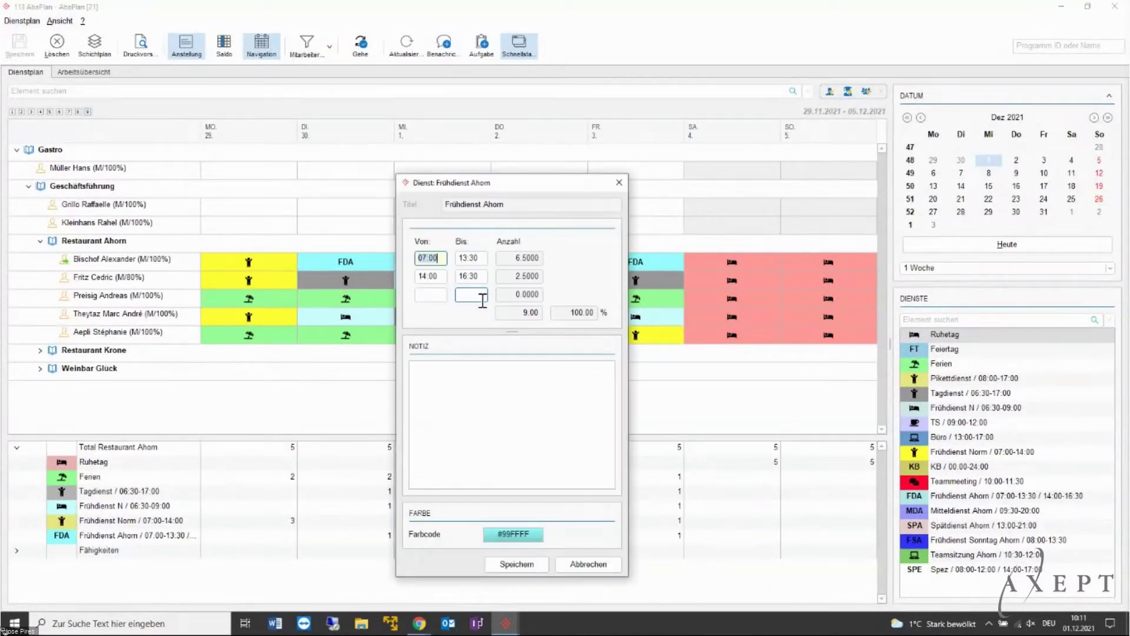
{"action": "left_click_drag", "start_coordinate": [461, 183], "coordinate": [463, 167]}
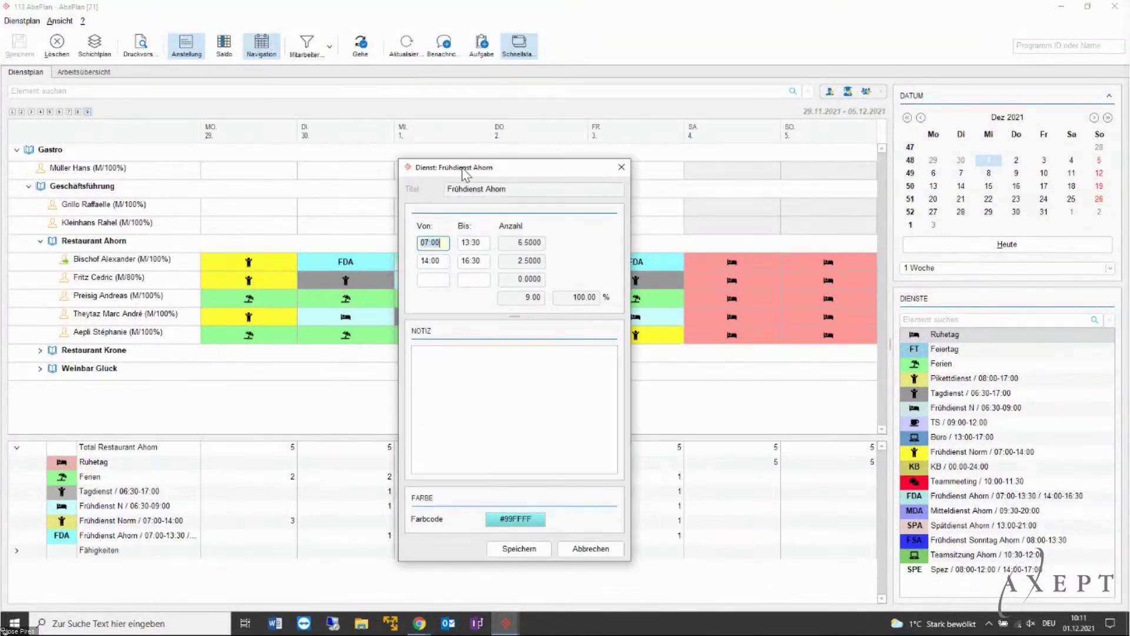
{"action": "left_click", "coordinate": [462, 391]}
{"action": "left_click", "coordinate": [467, 266]}
{"action": "left_click", "coordinate": [486, 276]}
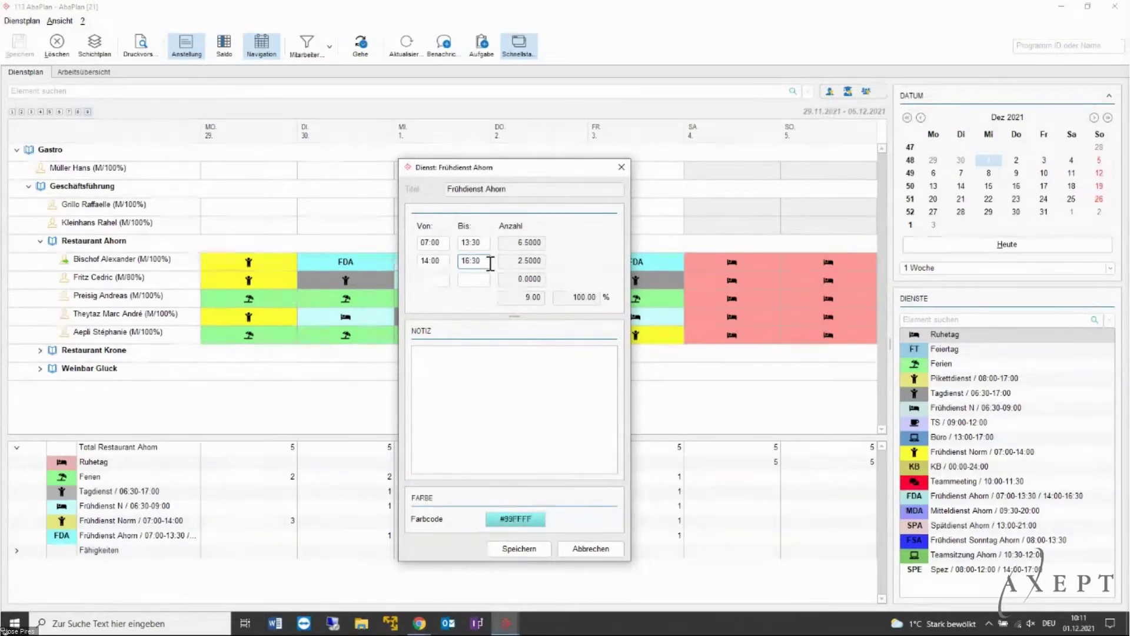
{"action": "left_click_drag", "start_coordinate": [487, 261], "coordinate": [444, 261]}
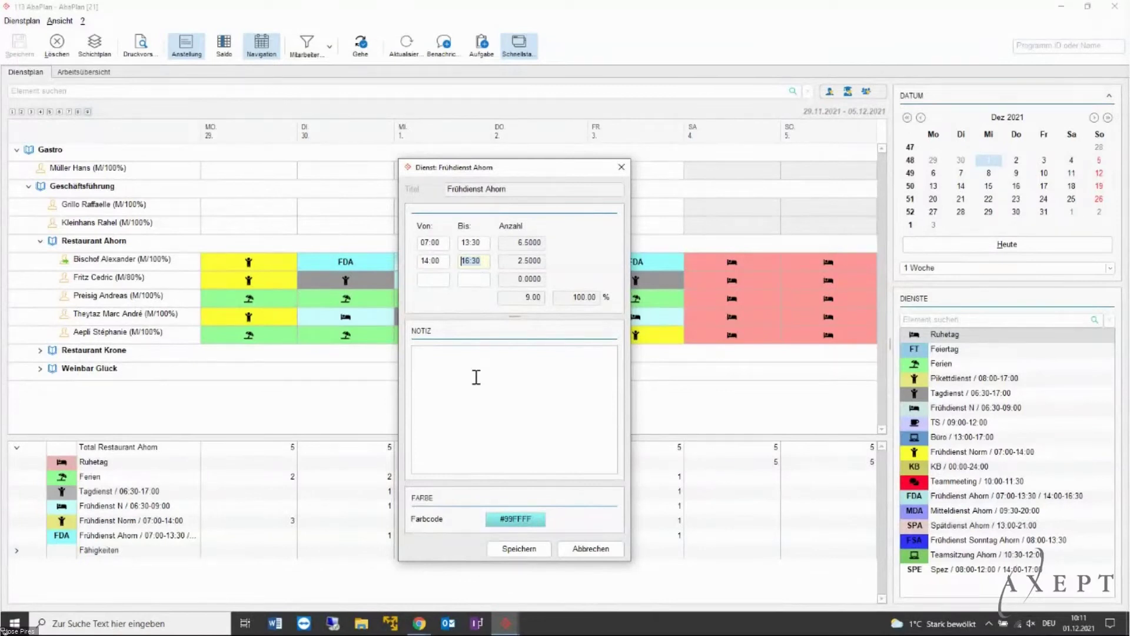
{"action": "type", "text": "15"}
Step: Add a note to the Wednesday 1 shift that the employee "muss früher gehen", and save the shift and roster
{"action": "type", "text": "Herr Bischo"}
{"action": "type", "text": "f muss "}
{"action": "type", "text": "früher gehen"}
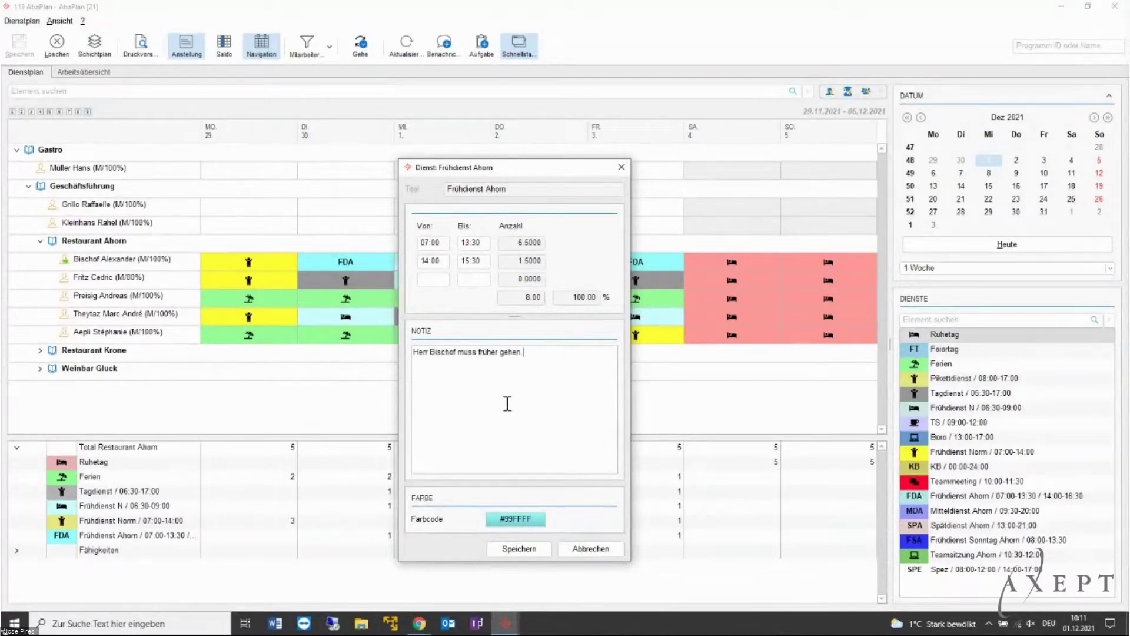
{"action": "left_click", "coordinate": [506, 550]}
{"action": "key", "text": "ctrl+s"}
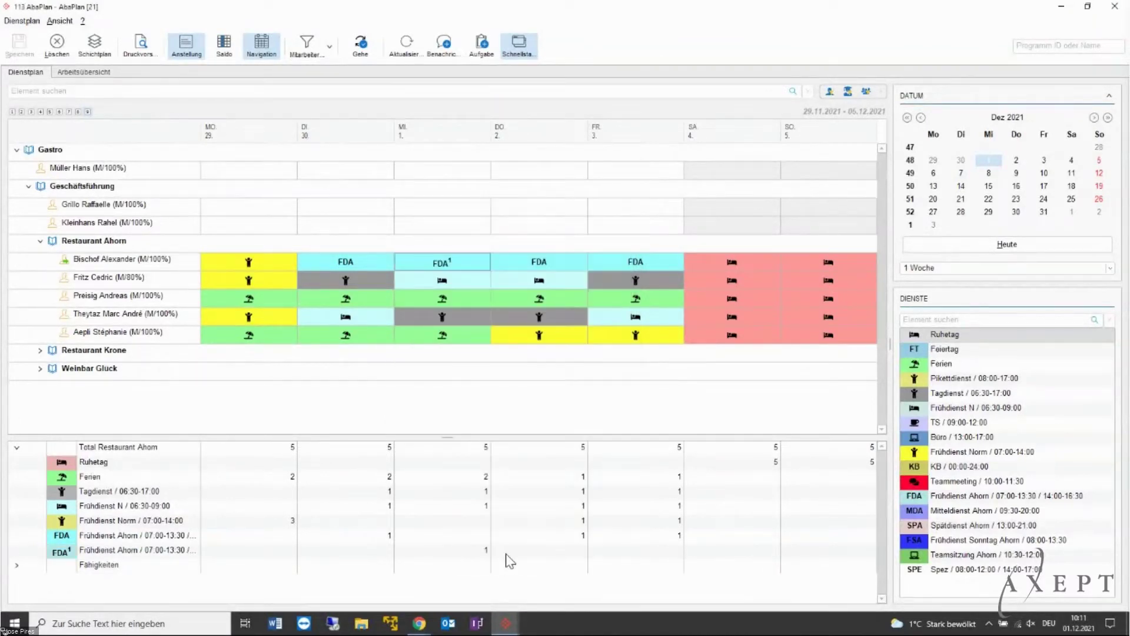
Step: Open the details of the same employee's Frühdienst Ahorn shift on Tuesday 30, check its times, and close them
{"action": "right_click", "coordinate": [380, 259]}
{"action": "left_click", "coordinate": [419, 286]}
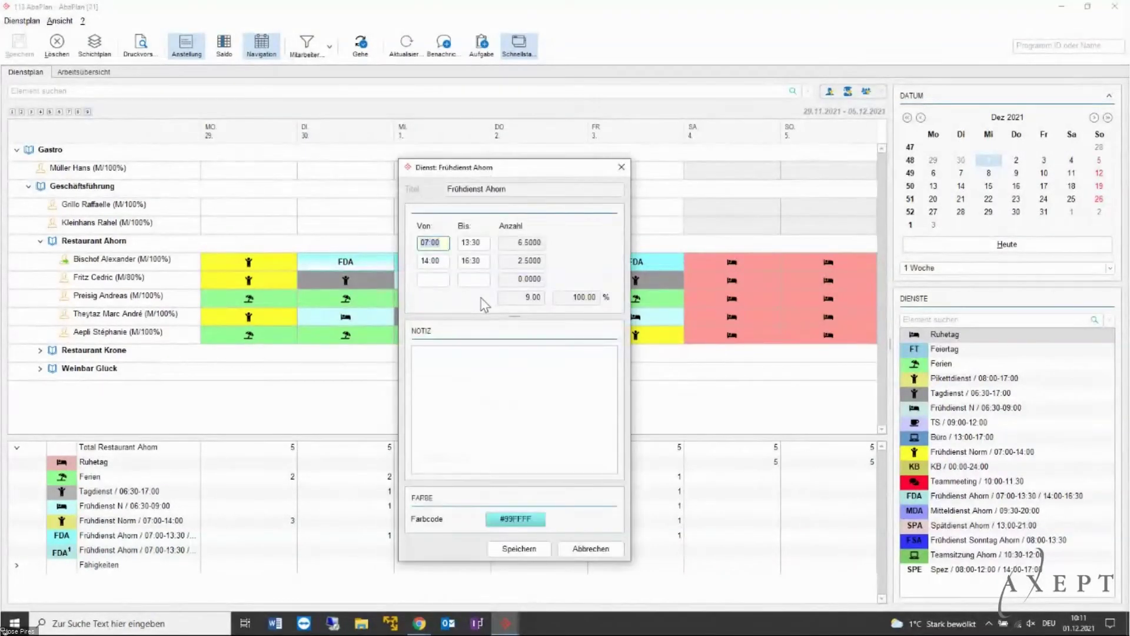
{"action": "left_click", "coordinate": [488, 265]}
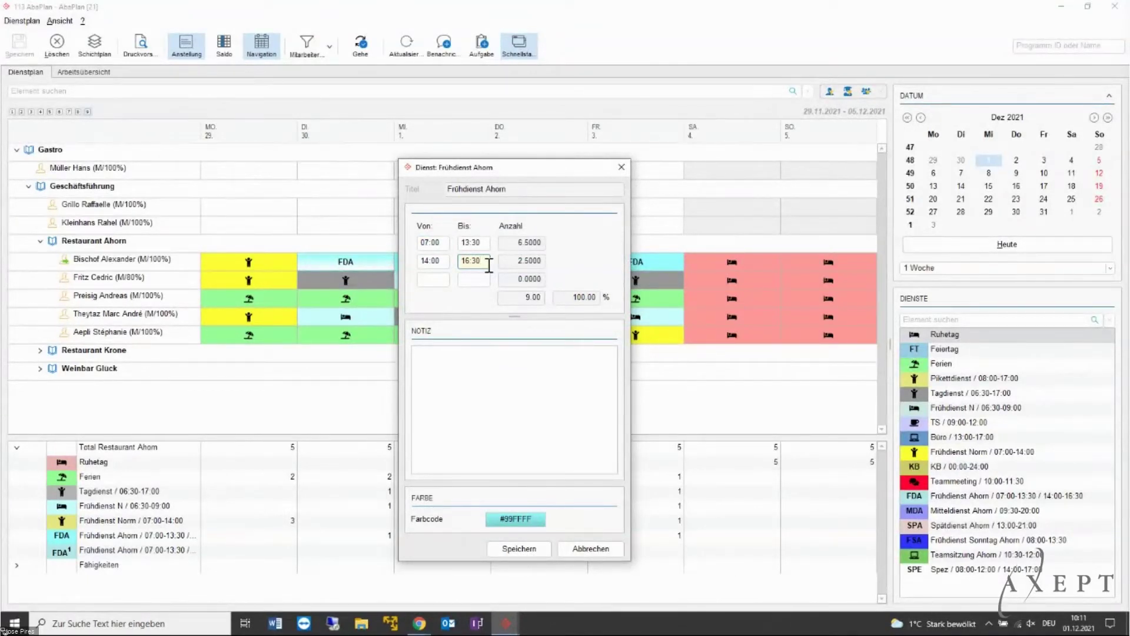
{"action": "left_click", "coordinate": [621, 167]}
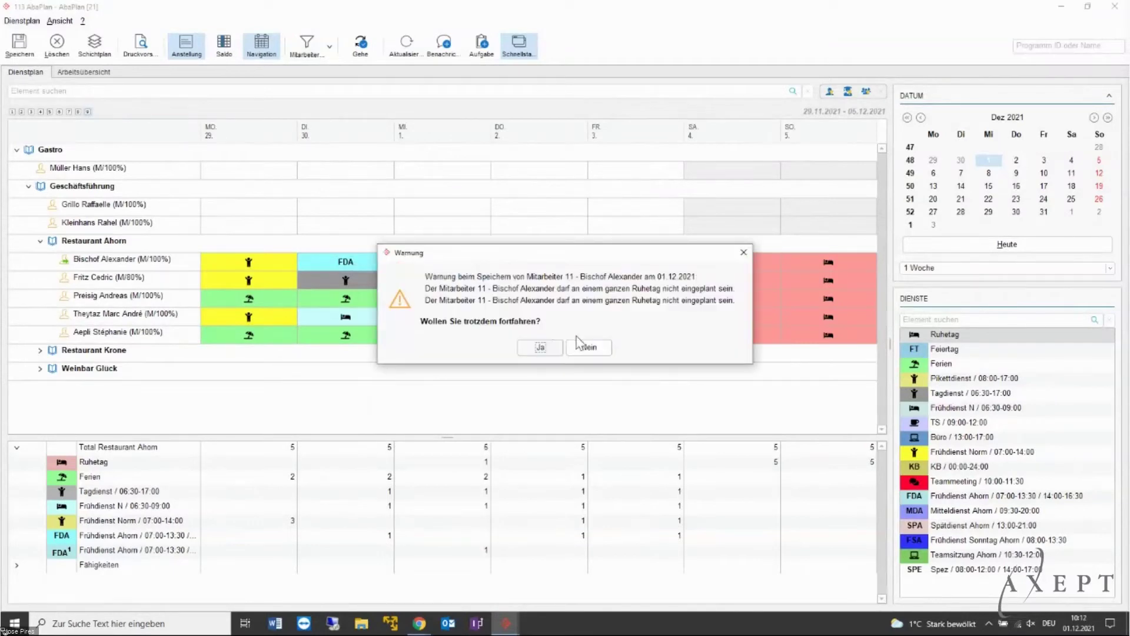
Step: Decline saving the extra Ruhetag on the same employee's Wednesday 1 and delete that Ruhetag
{"action": "left_click", "coordinate": [585, 346]}
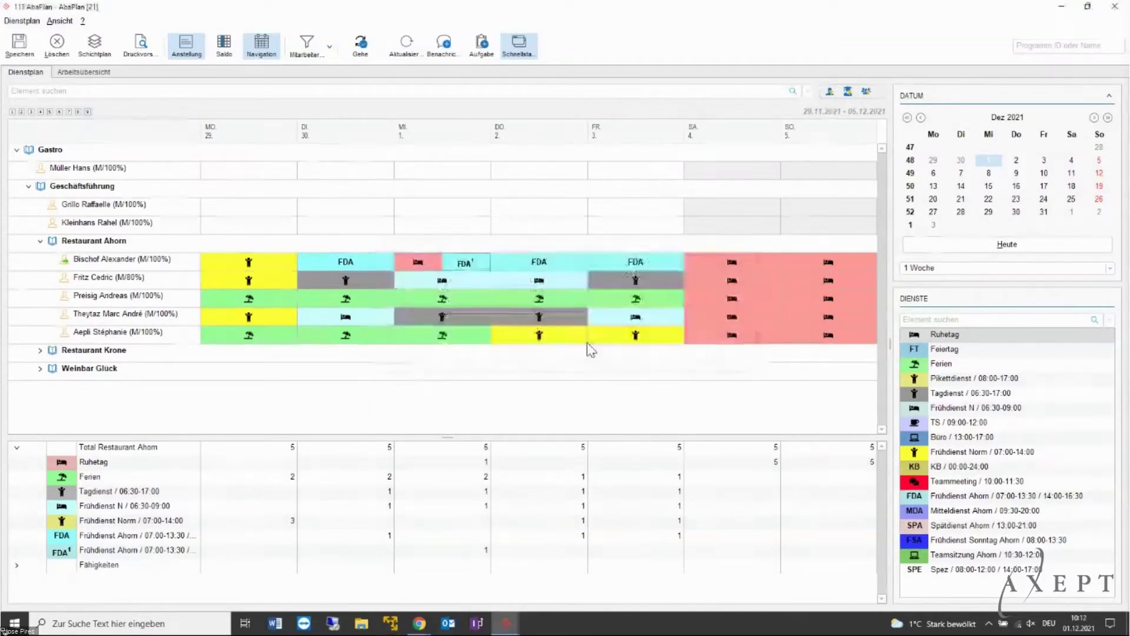
{"action": "right_click", "coordinate": [419, 268]}
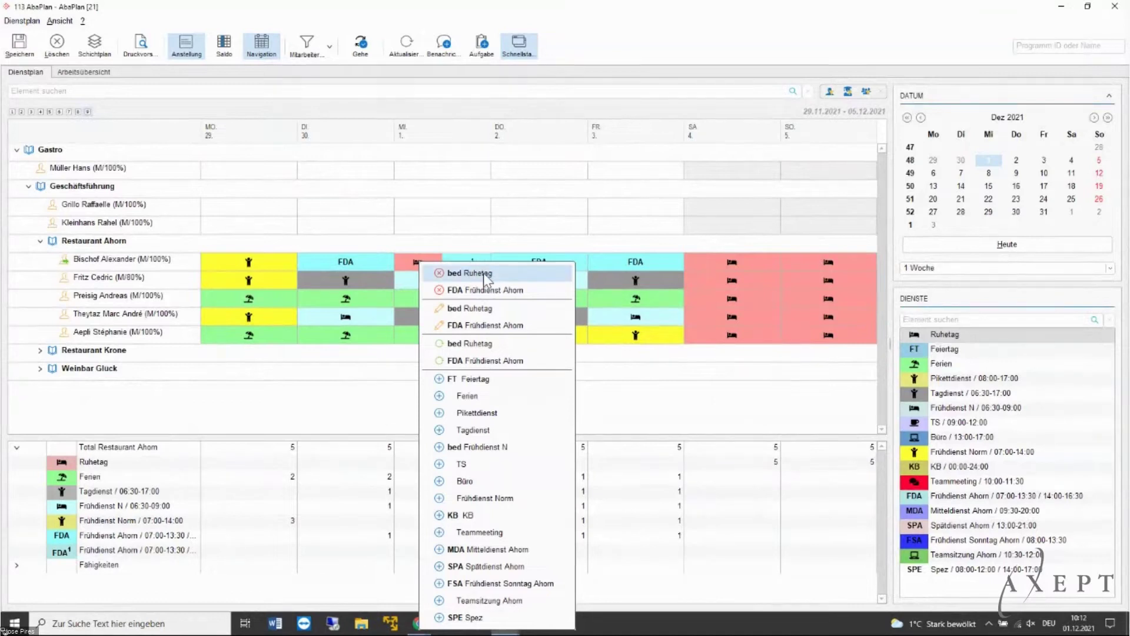
{"action": "left_click", "coordinate": [482, 273]}
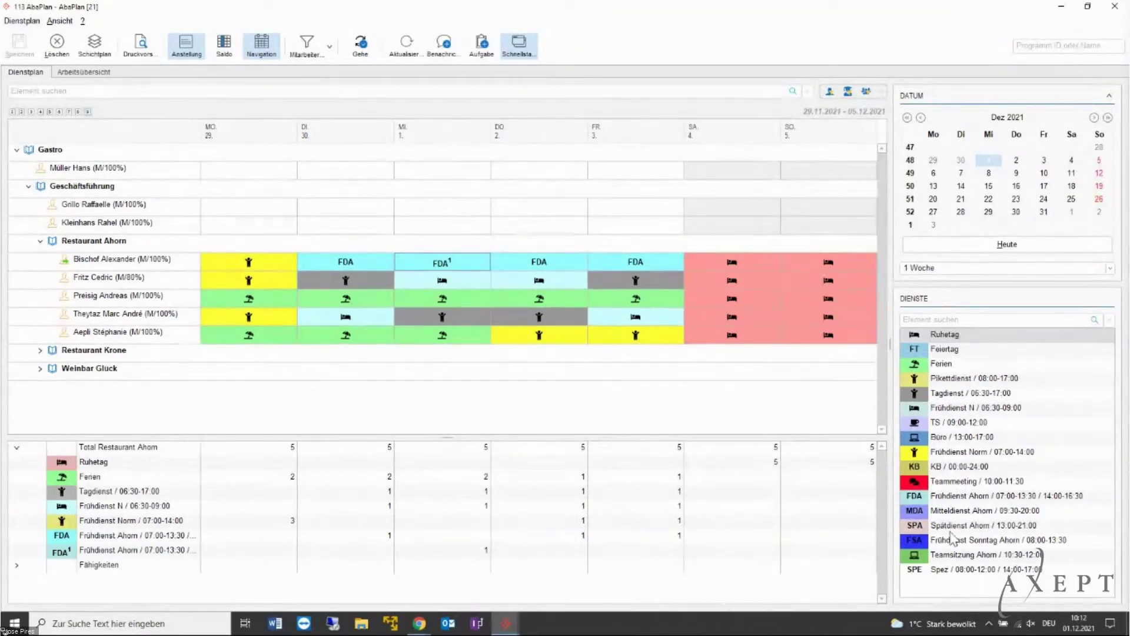
Step: Add Frühdienst N alongside the employee's Frühdienst Ahorn shift on Wednesday 1, save the roster, and delete the added shift again
{"action": "left_click", "coordinate": [956, 409]}
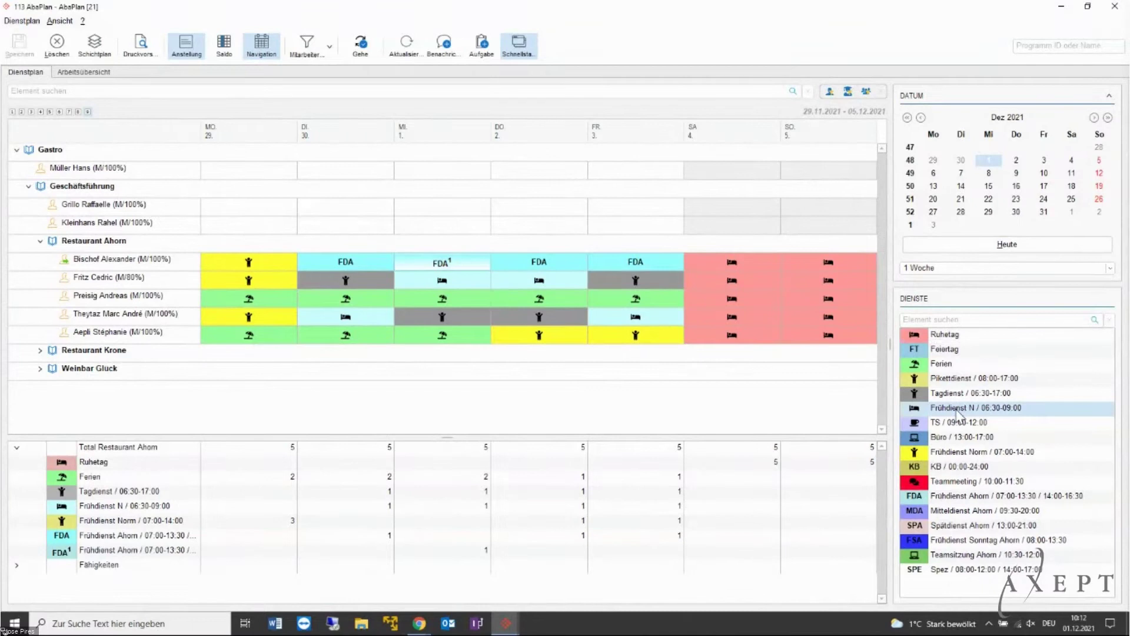
{"action": "left_click", "coordinate": [480, 271]}
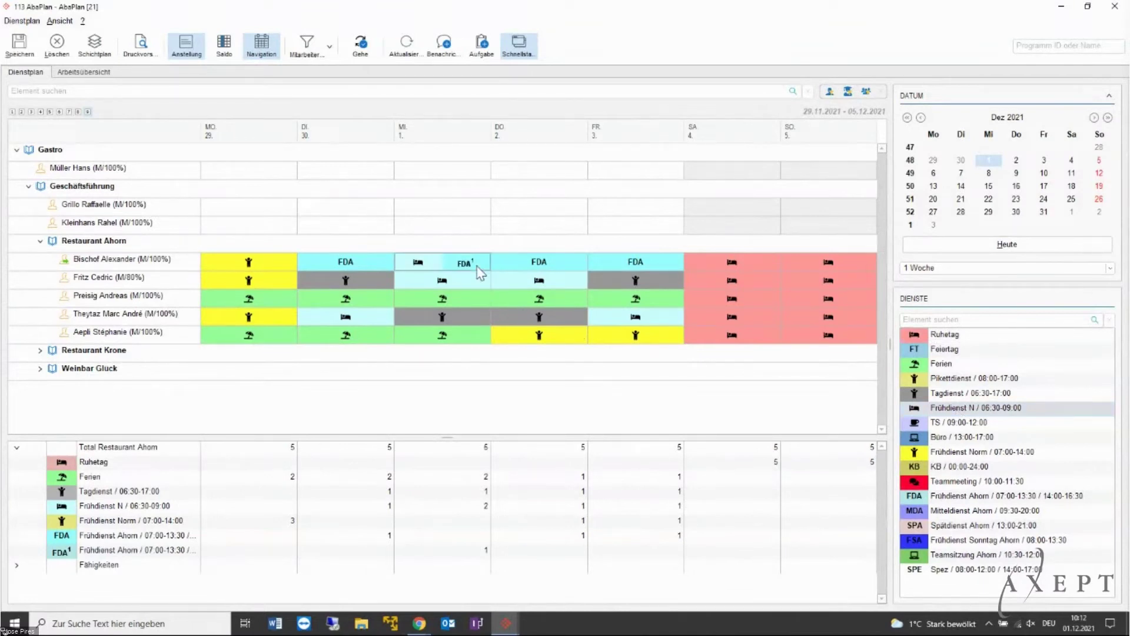
{"action": "key", "text": "ctrl+s"}
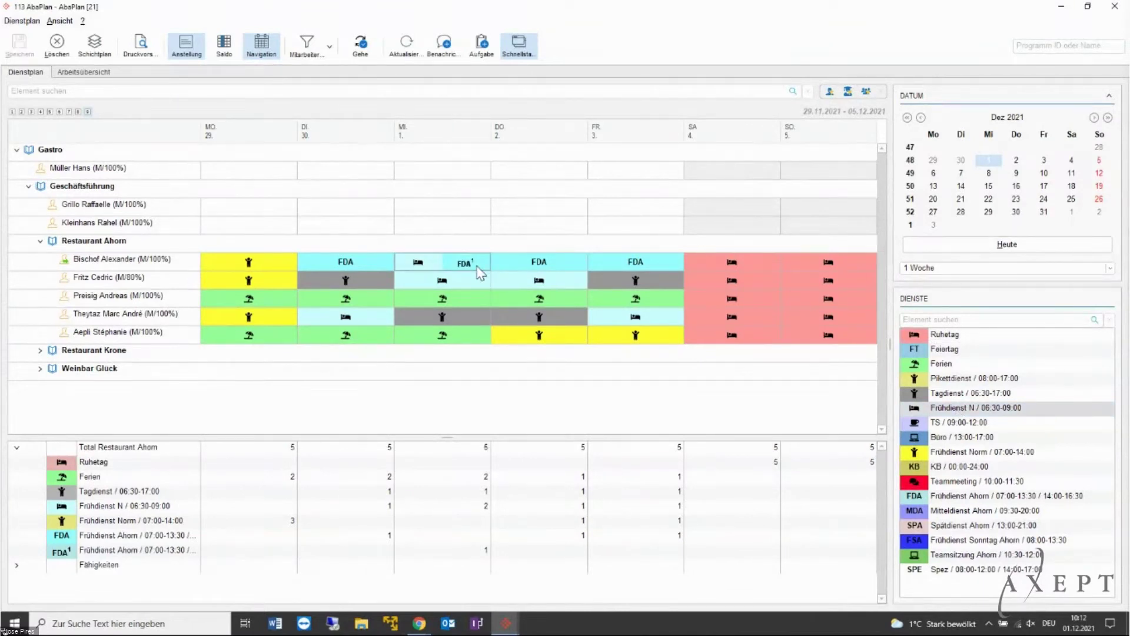
{"action": "right_click", "coordinate": [425, 266]}
{"action": "left_click", "coordinate": [448, 272]}
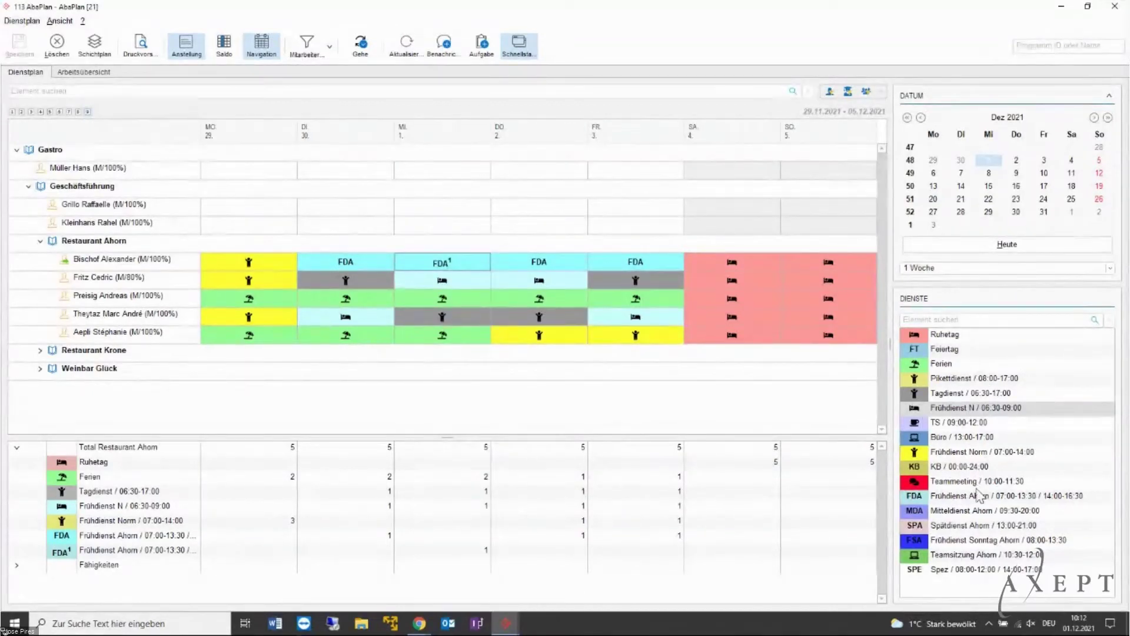
Step: Add Spätdienst Ahorn (SPA) to the same employee's Wednesday 1, accept the rest-time and working-time warning, and delete the SPA shift again
{"action": "left_click", "coordinate": [963, 528]}
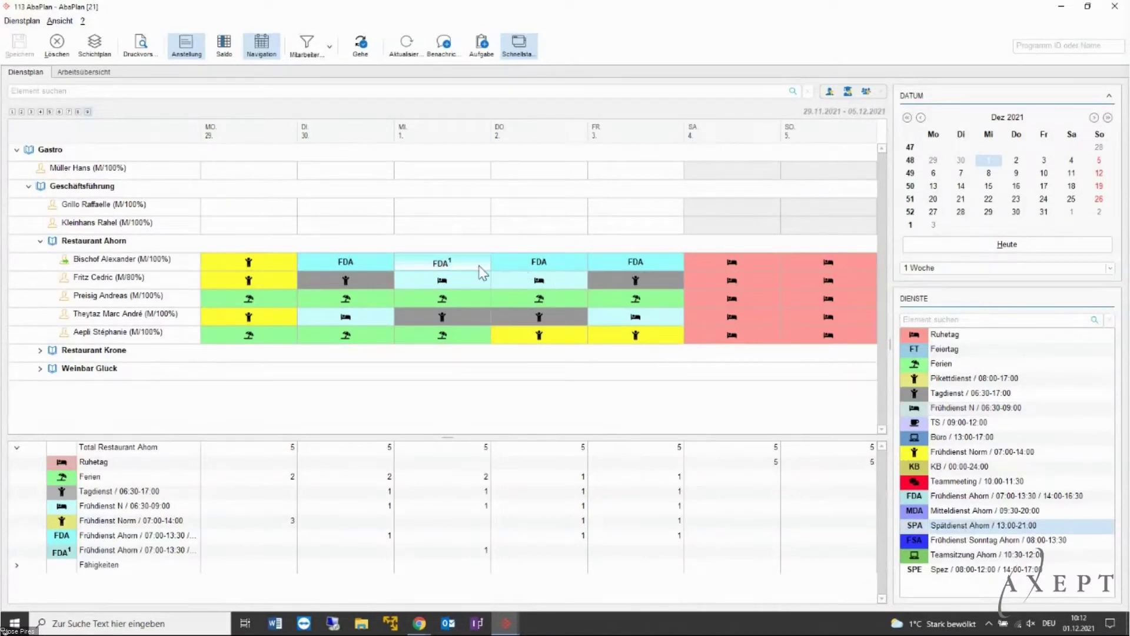
{"action": "left_click", "coordinate": [479, 271]}
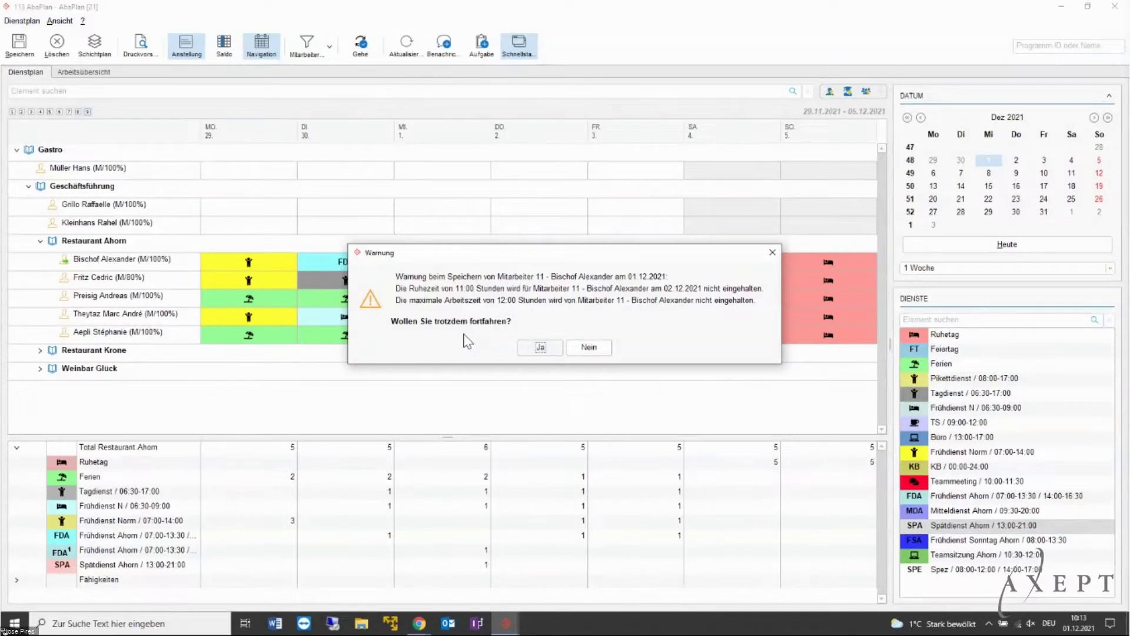
{"action": "left_click", "coordinate": [538, 347]}
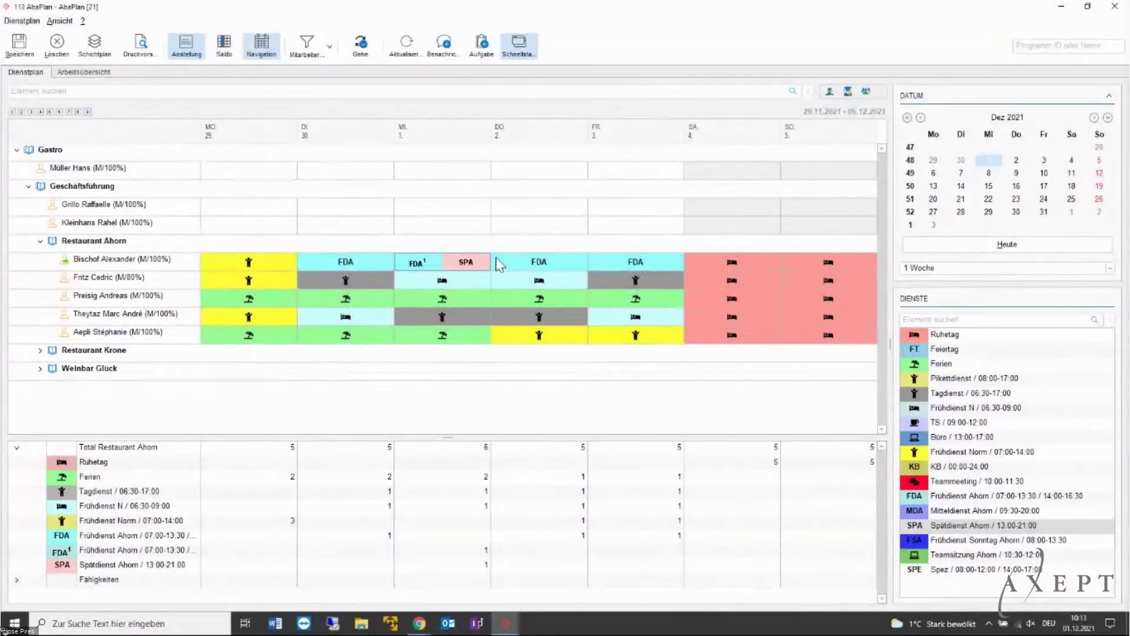
{"action": "right_click", "coordinate": [476, 272]}
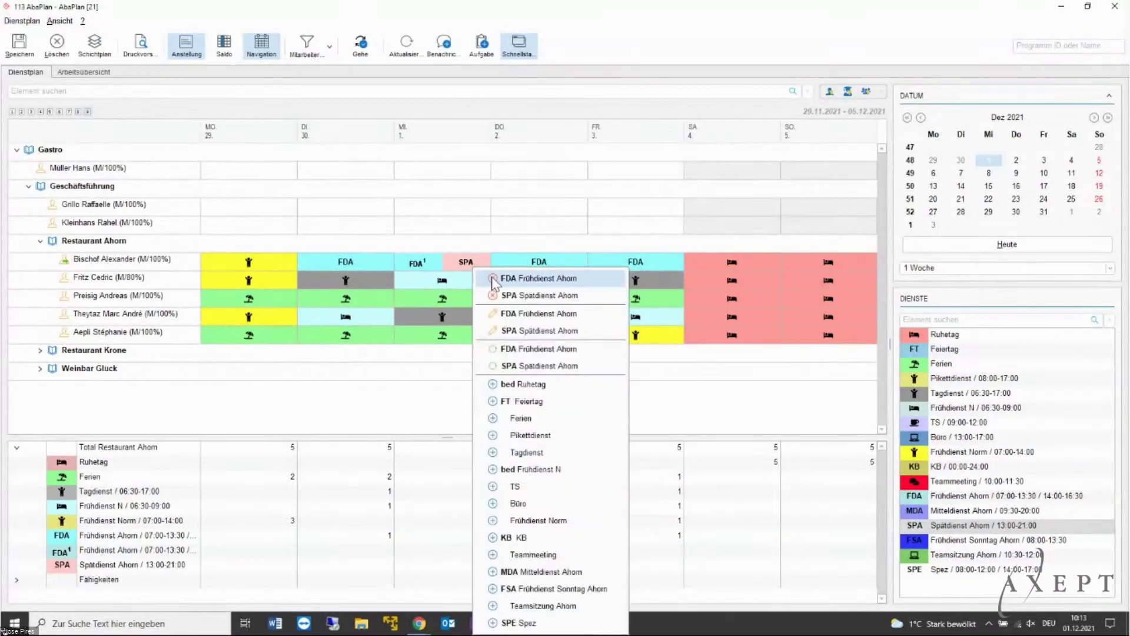
{"action": "left_click", "coordinate": [499, 295]}
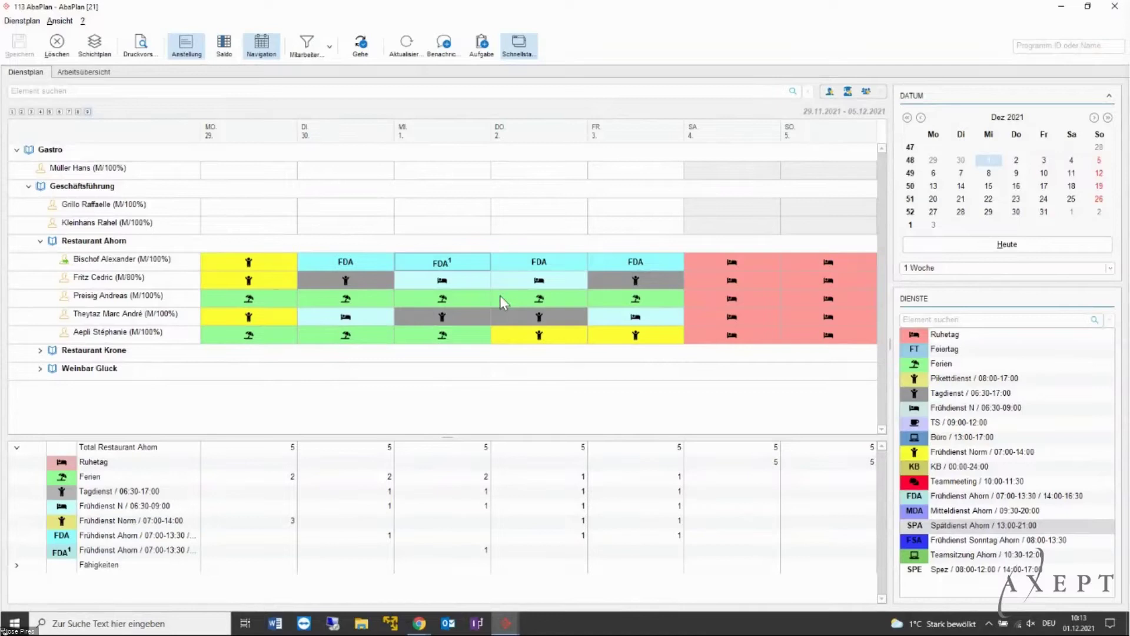
Step: Open the repetition definition for the employee's Frühdienst Ahorn shift on Thursday 2, review its weekly settings and dates, and cancel it
{"action": "right_click", "coordinate": [534, 270]}
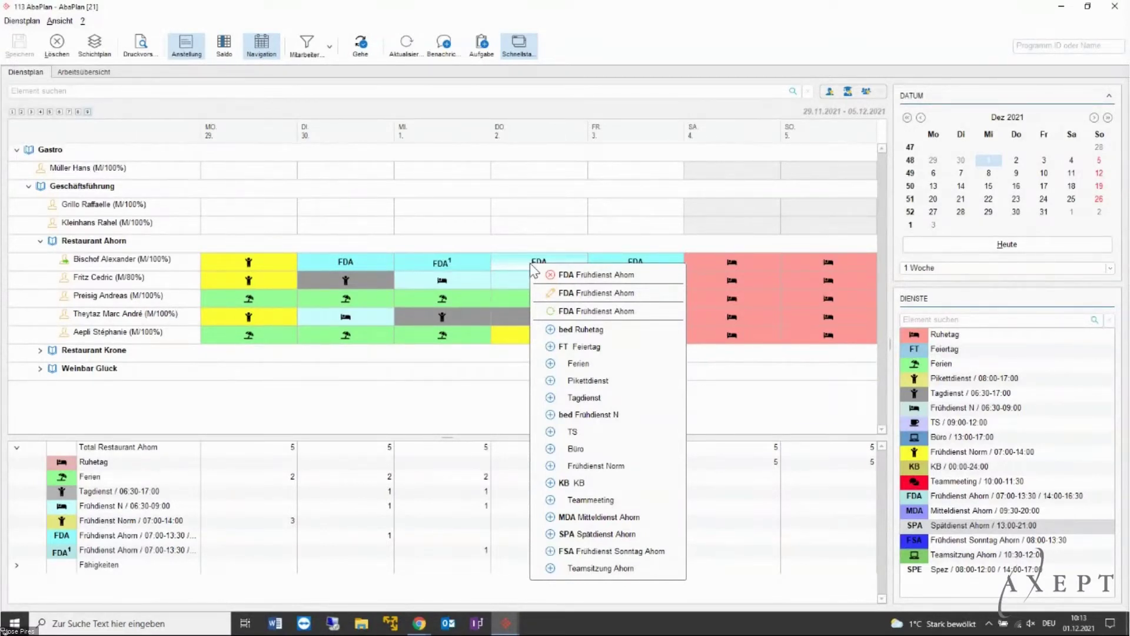
{"action": "left_click", "coordinate": [573, 314]}
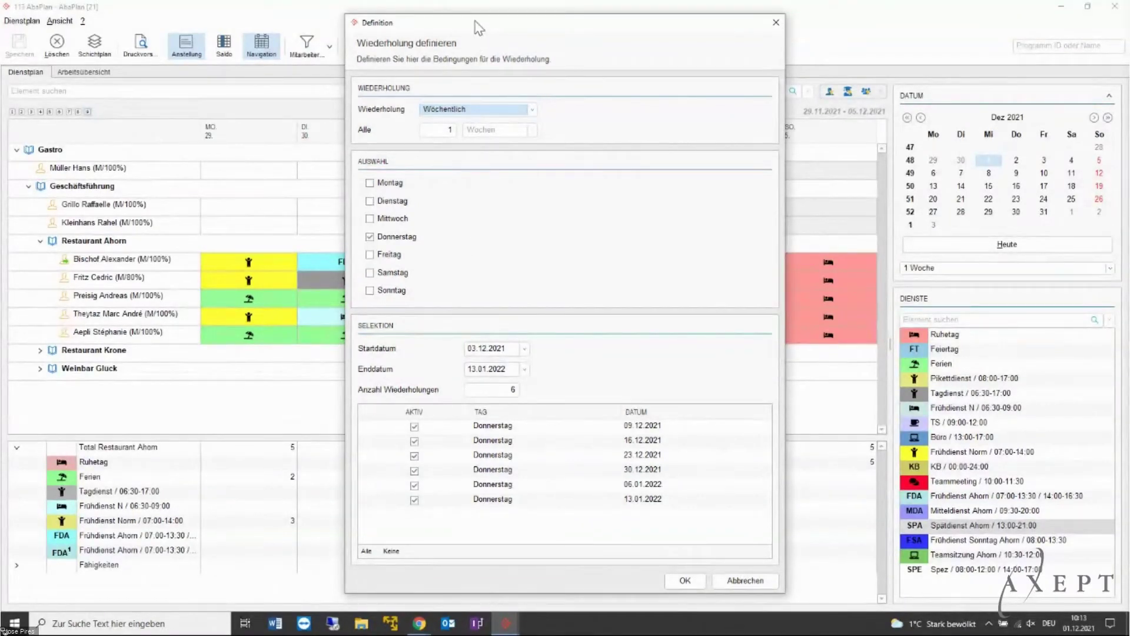
{"action": "left_click_drag", "start_coordinate": [474, 16], "coordinate": [476, 40]}
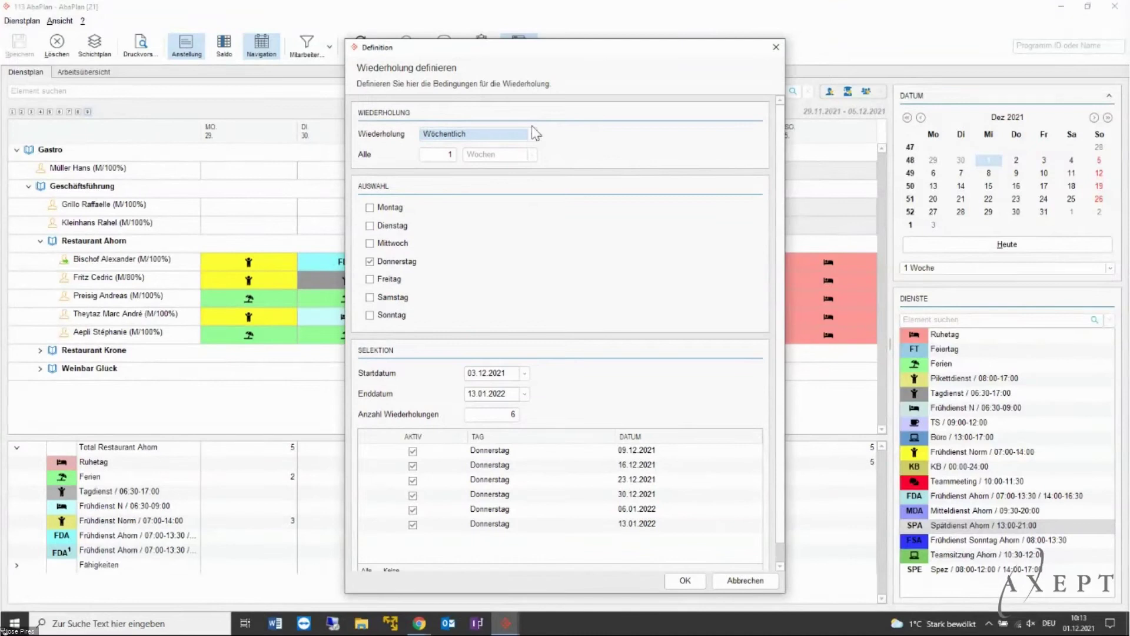
{"action": "left_click", "coordinate": [466, 395]}
{"action": "left_click", "coordinate": [753, 583]}
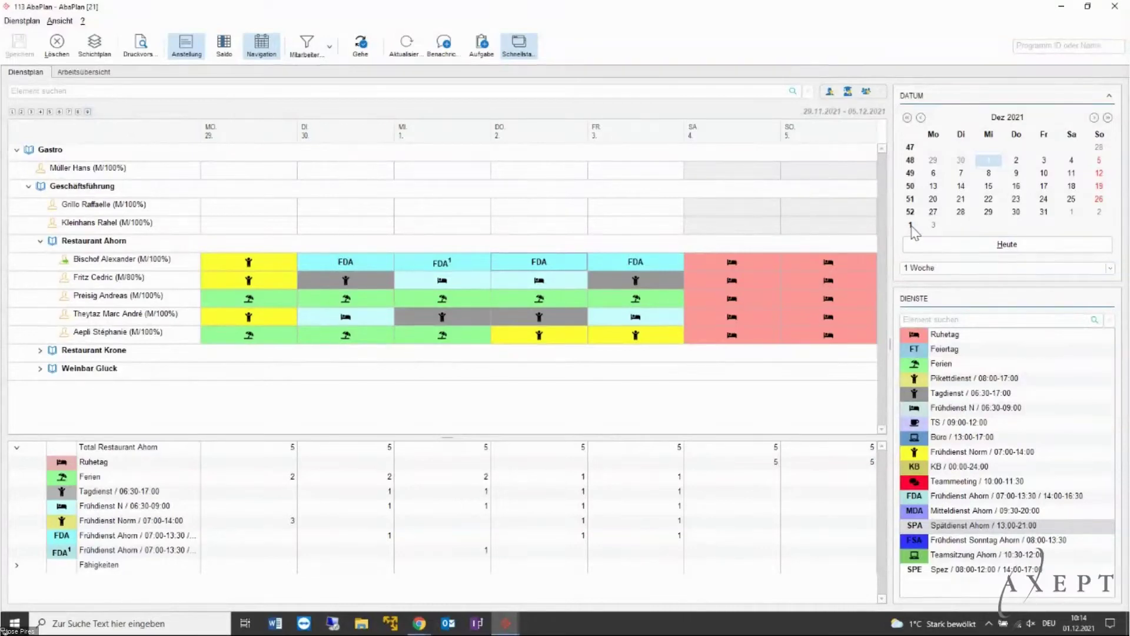
Step: Apply the Schichtplan to the second Restaurant Ahorn employee for the week starting 3 January 2022, accepting the rest-time warning
{"action": "left_click", "coordinate": [933, 229]}
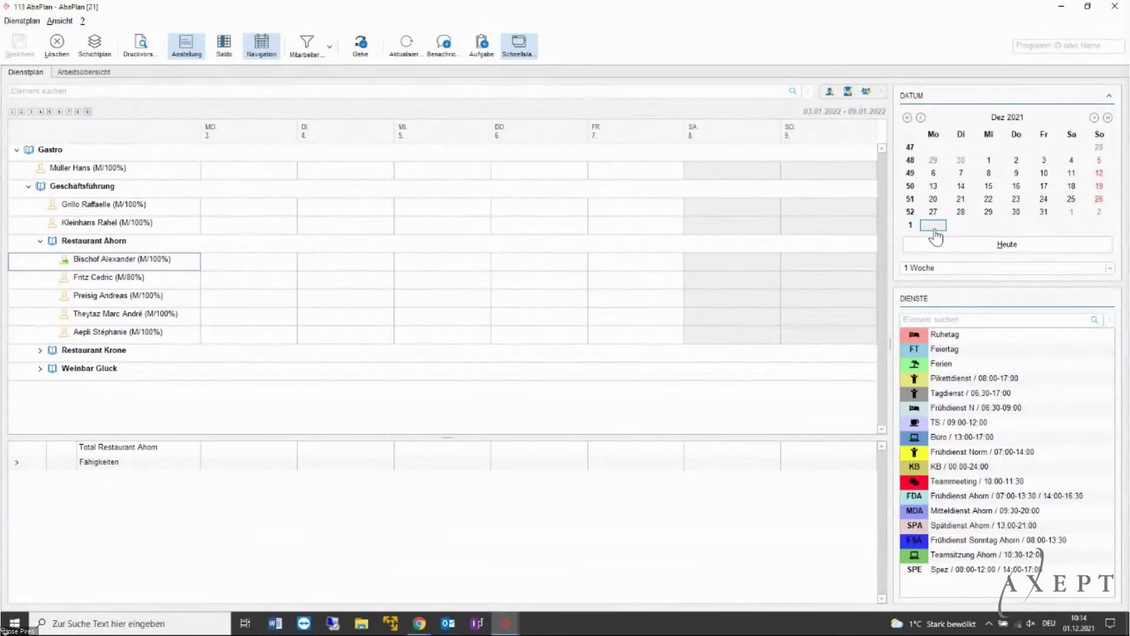
{"action": "left_click", "coordinate": [220, 284]}
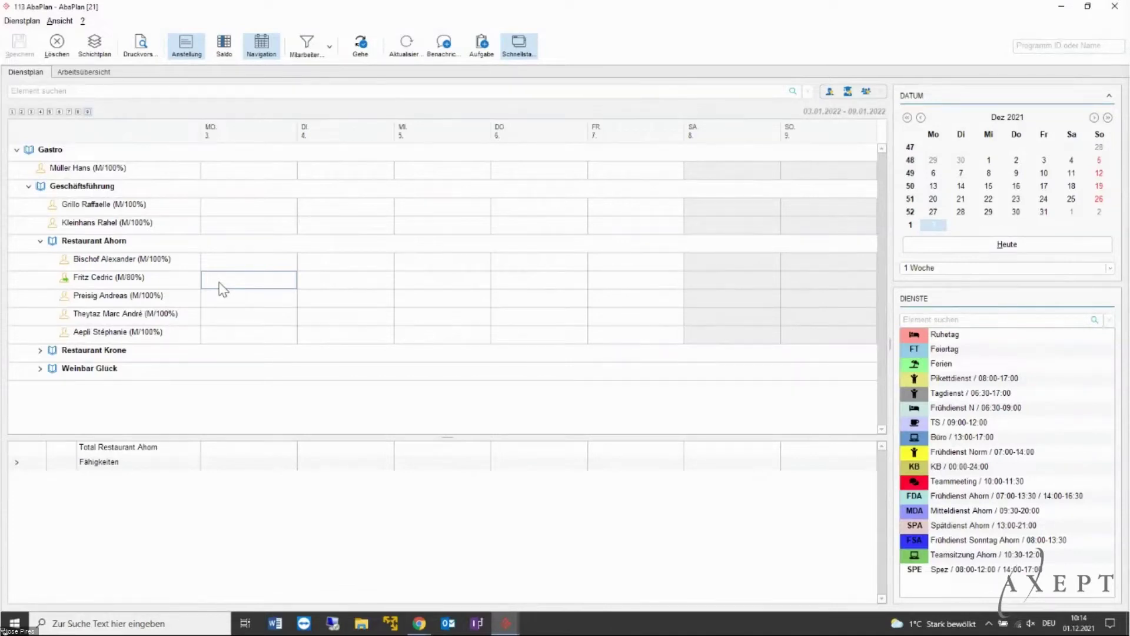
{"action": "left_click", "coordinate": [95, 47]}
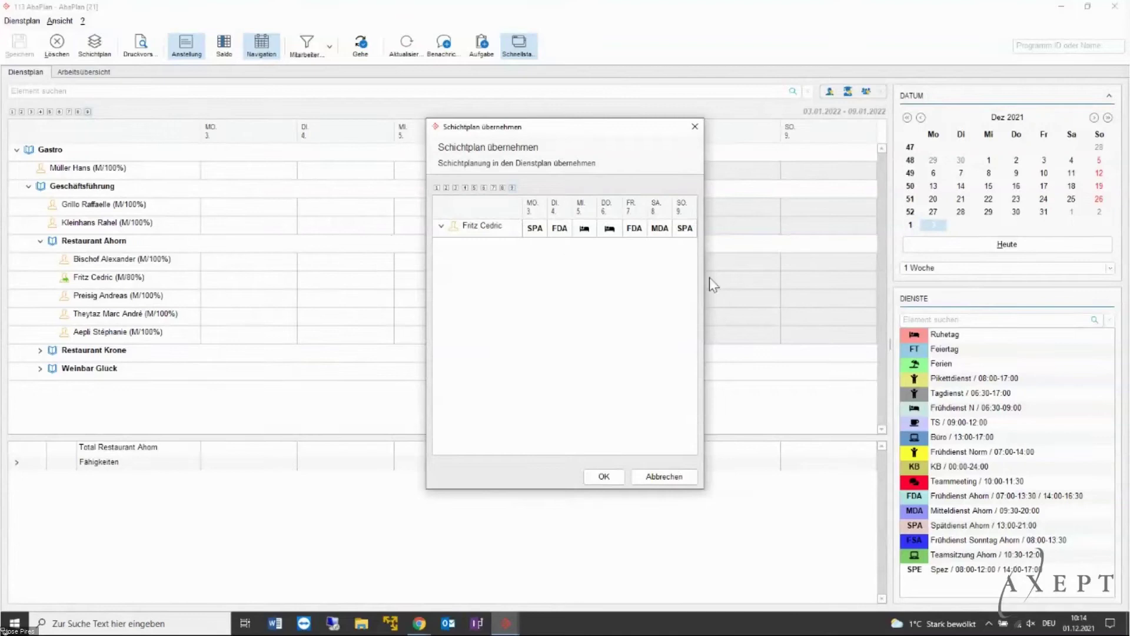
{"action": "left_click", "coordinate": [604, 477]}
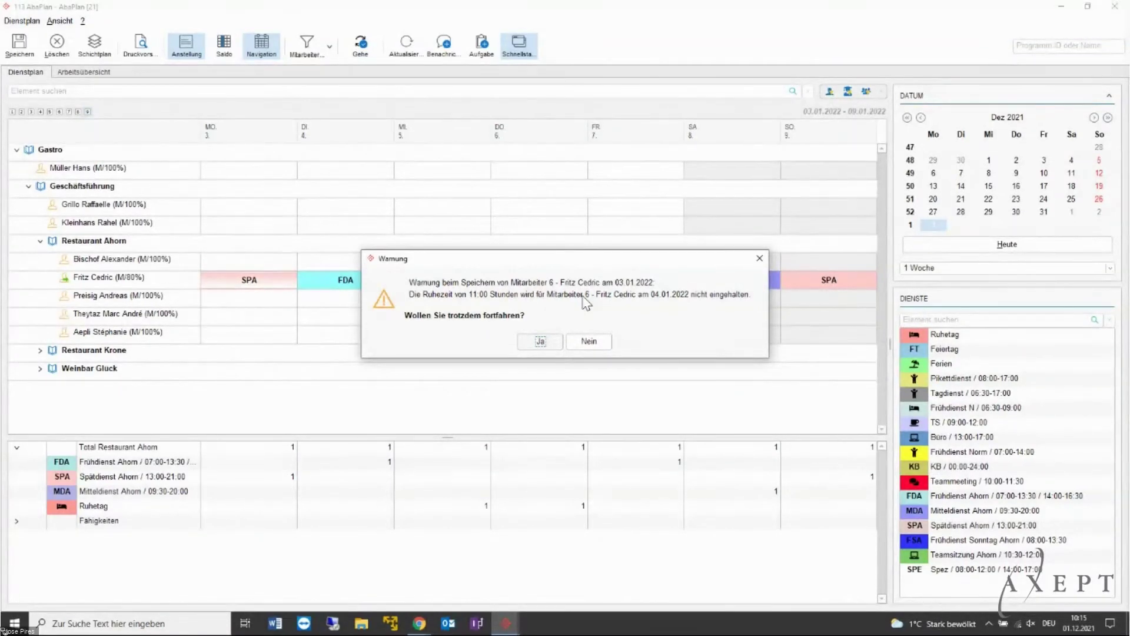
{"action": "left_click", "coordinate": [540, 341]}
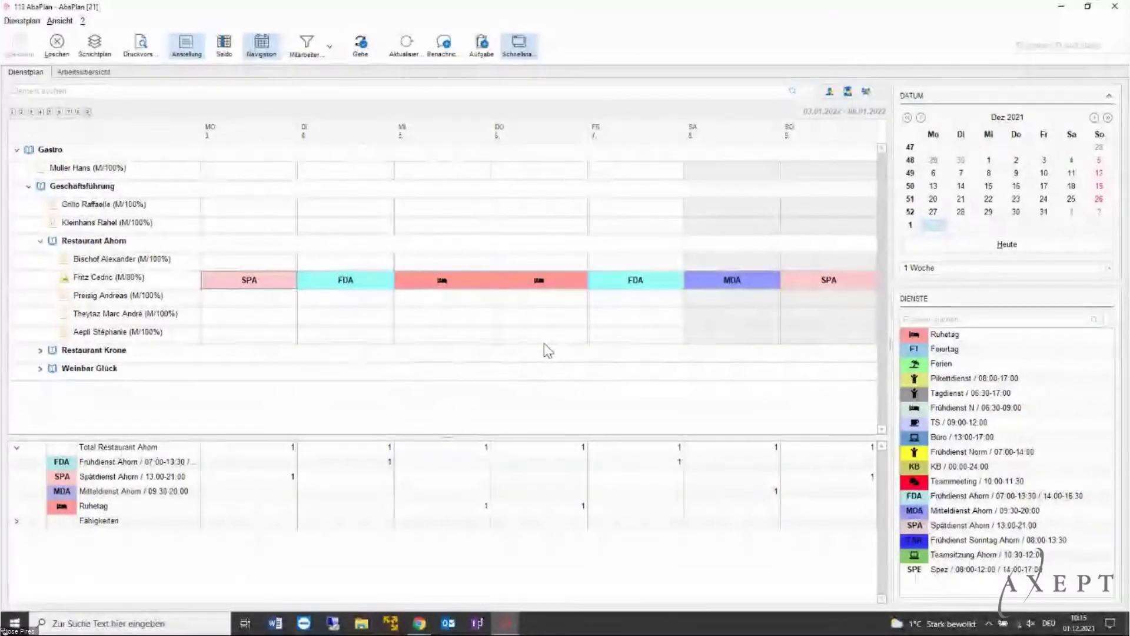
Step: Return the roster to the week starting 29 November 2021 and enlarge the Restaurant Ahorn totals area
{"action": "left_click", "coordinate": [937, 164]}
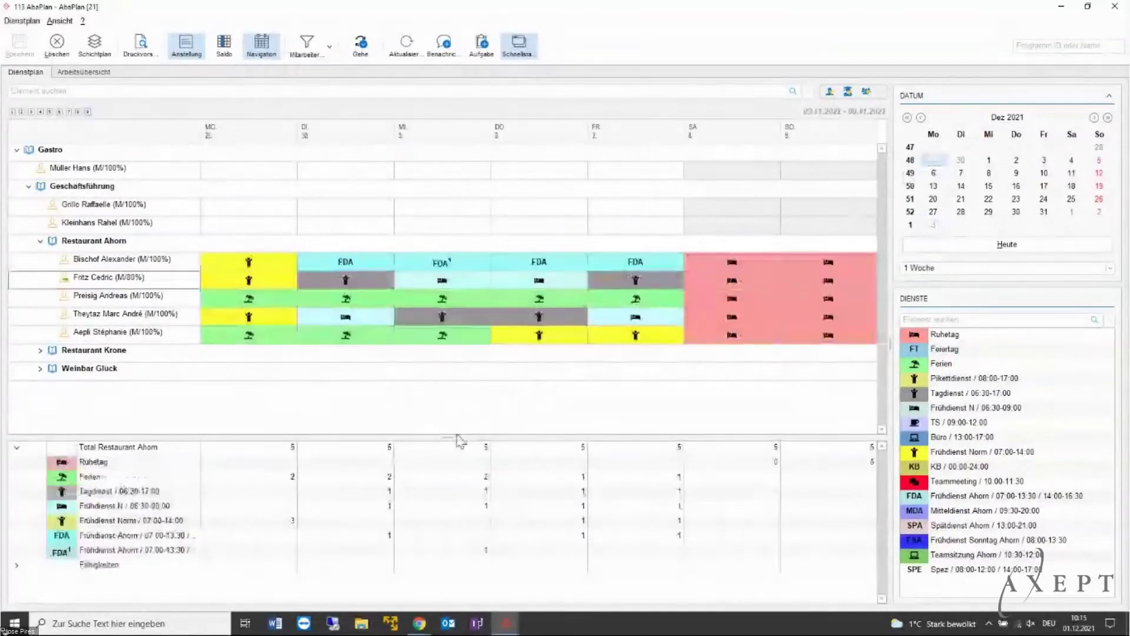
{"action": "left_click_drag", "start_coordinate": [460, 437], "coordinate": [461, 411]}
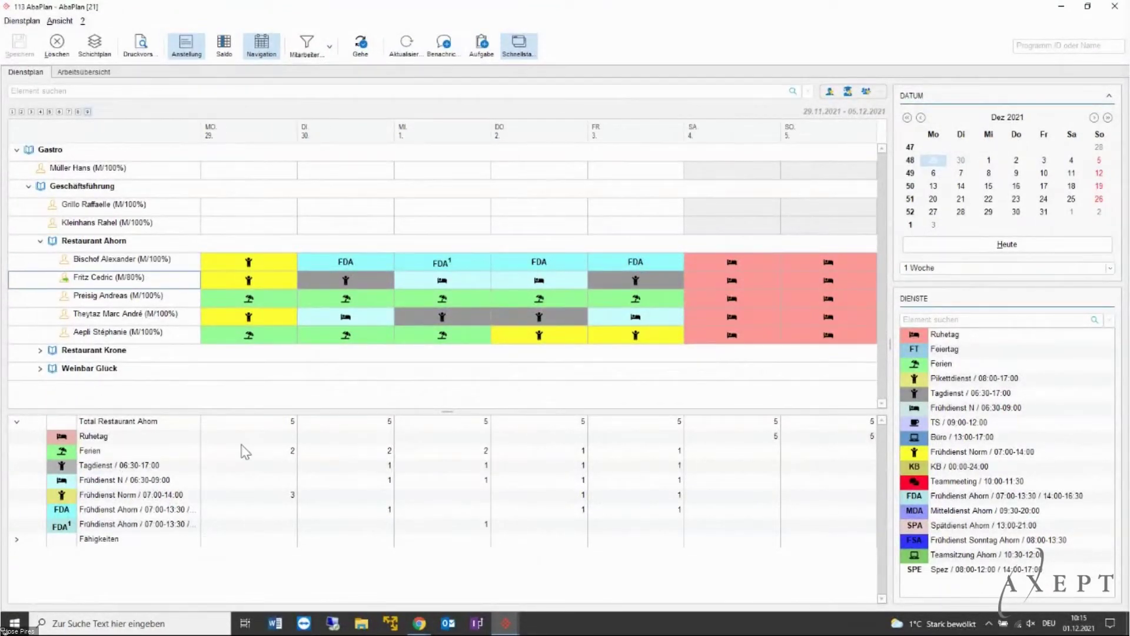
Step: Select the Restaurant Ahorn group, expand its Fähigkeiten totals with Sprachen and Ausbildung to examine daily coverage, and collapse Fähigkeiten again
{"action": "key", "text": "Up"}
{"action": "key", "text": "Up"}
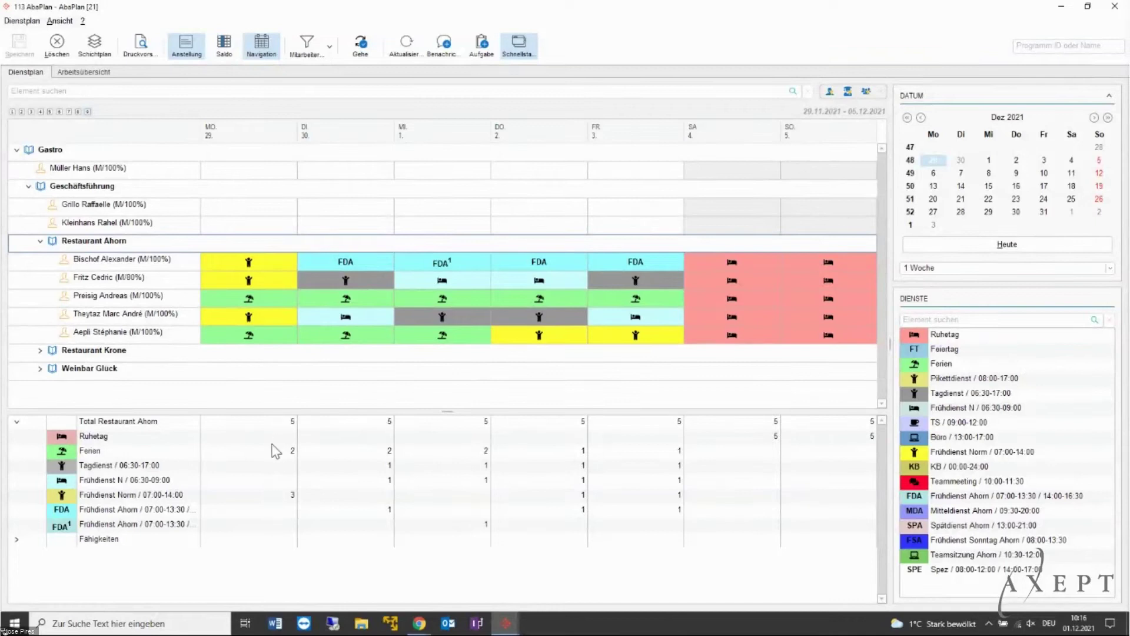
{"action": "left_click", "coordinate": [19, 540]}
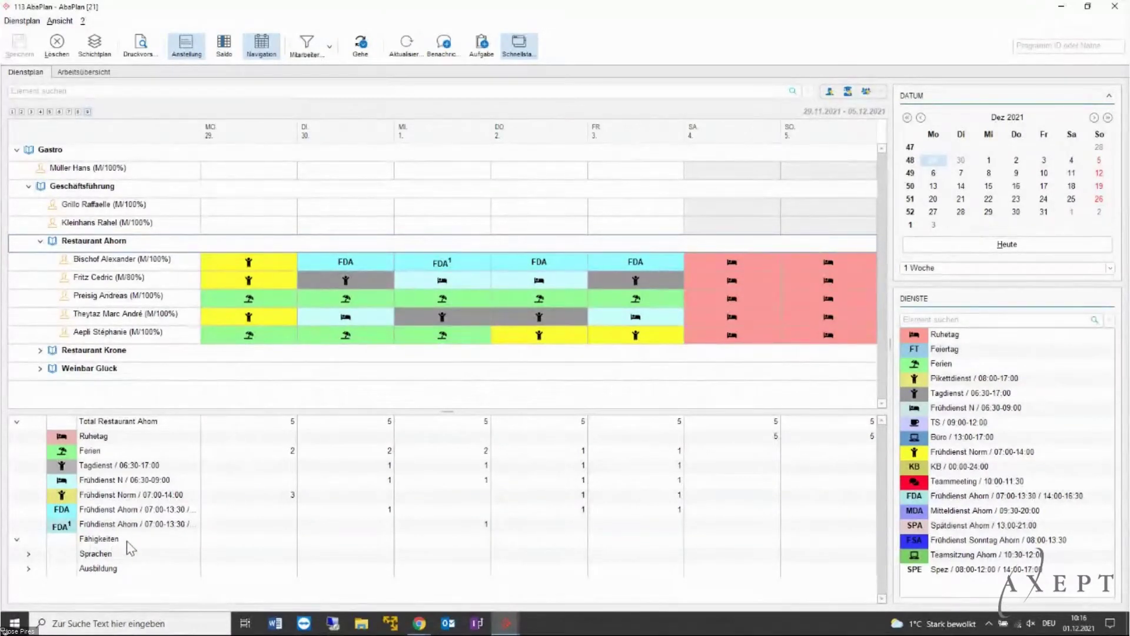
{"action": "left_click", "coordinate": [29, 556]}
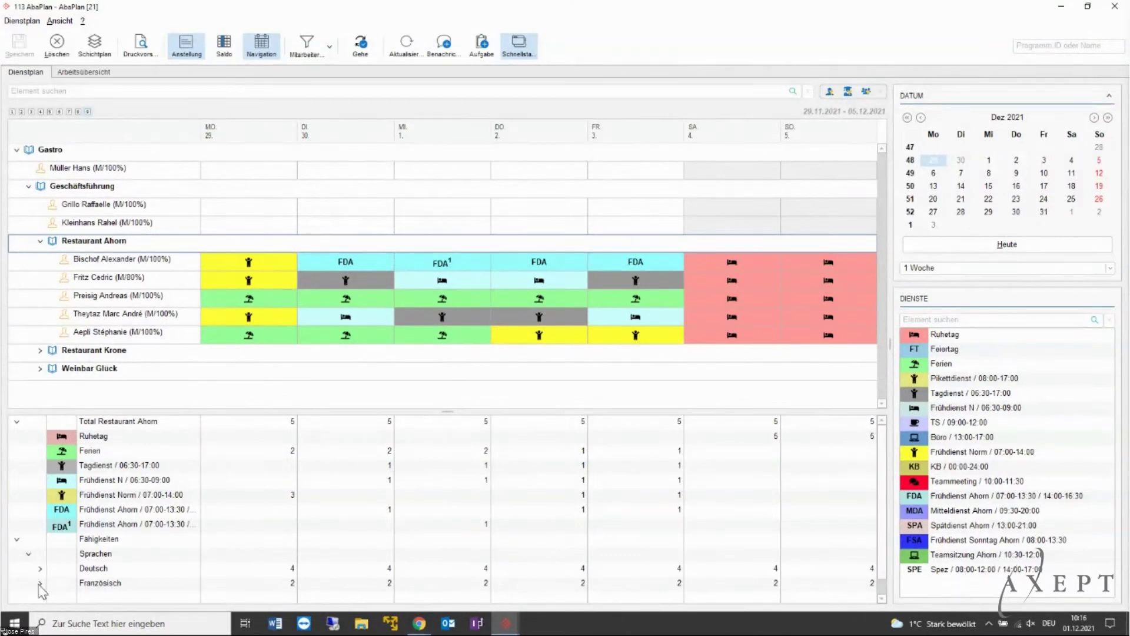
{"action": "scroll", "coordinate": [93, 581], "scroll_direction": "down", "scroll_amount": 1}
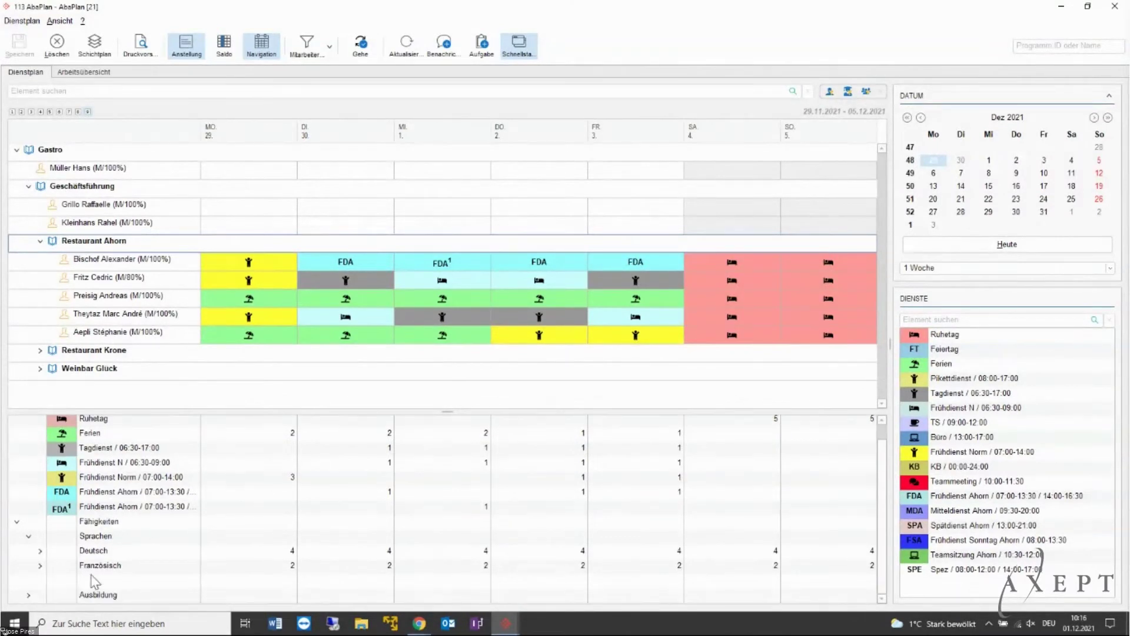
{"action": "left_click", "coordinate": [28, 595]}
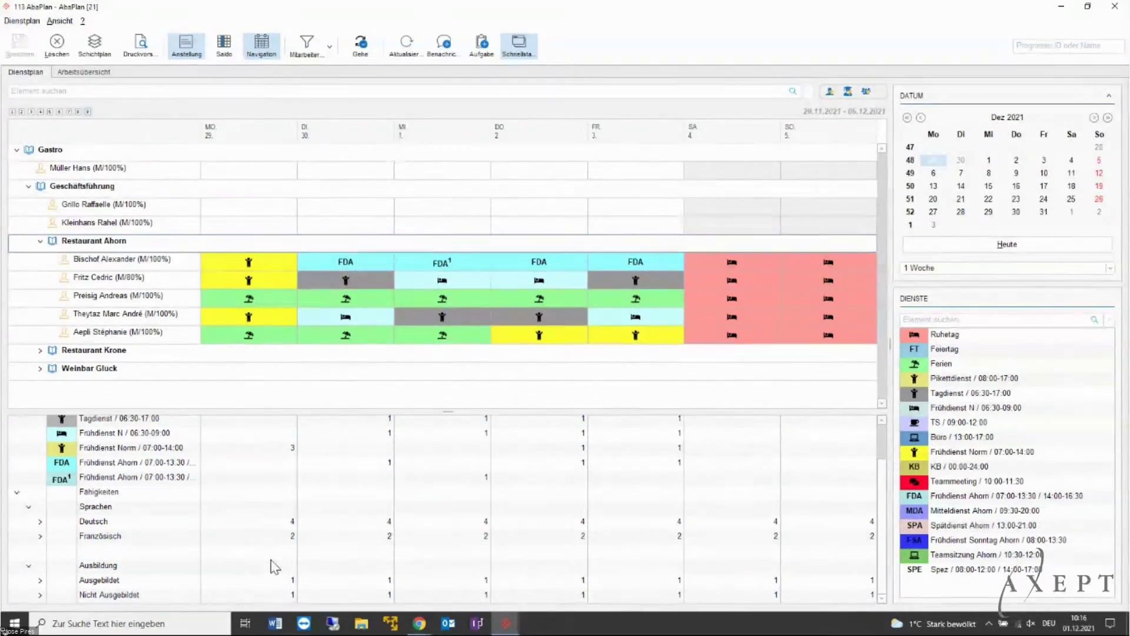
{"action": "scroll", "coordinate": [274, 564], "scroll_direction": "up", "scroll_amount": 3}
{"action": "scroll", "coordinate": [274, 562], "scroll_direction": "down", "scroll_amount": 3}
{"action": "scroll", "coordinate": [272, 553], "scroll_direction": "up", "scroll_amount": 2}
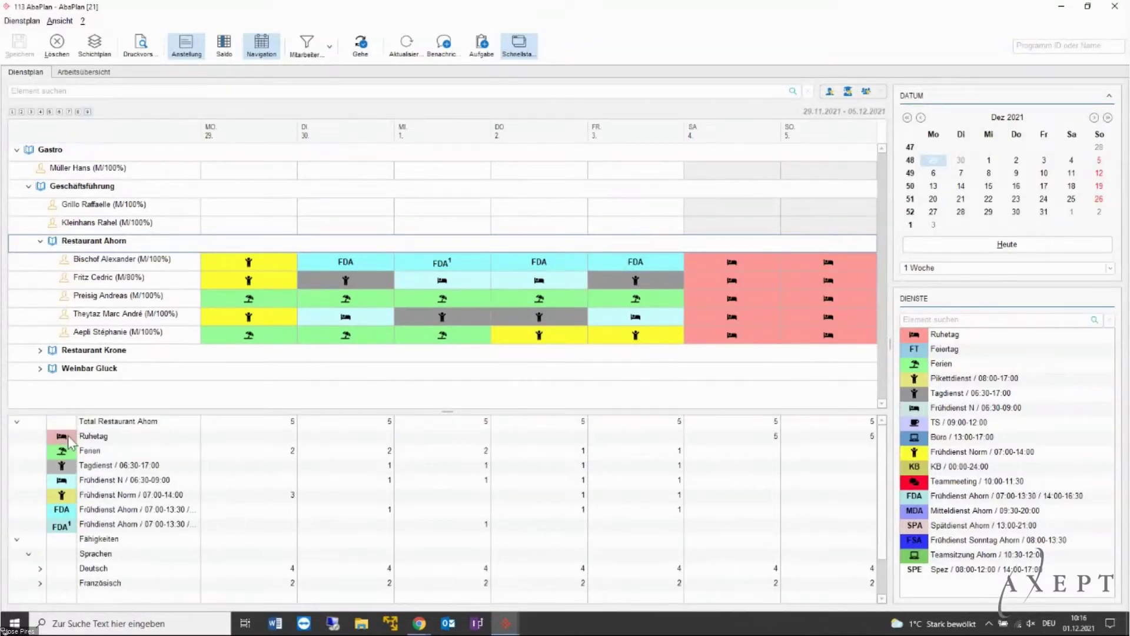
{"action": "left_click", "coordinate": [16, 539]}
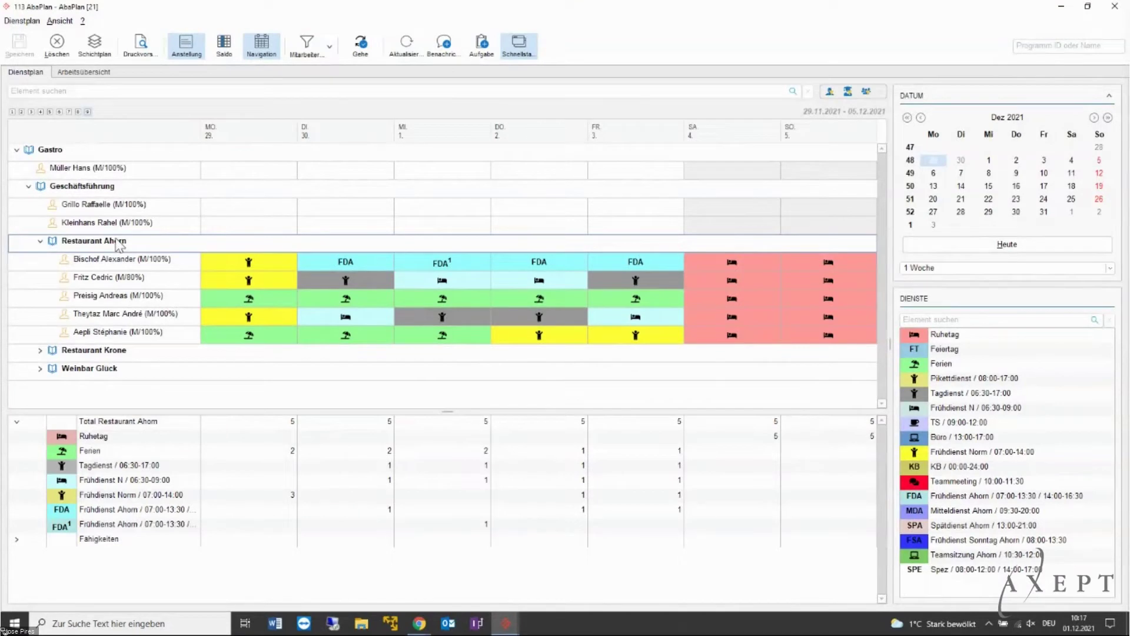
Step: Open the print preview of the Restaurant Ahorn weekly roster, examine the remark under Anmerkungen, and close the preview
{"action": "left_click", "coordinate": [128, 263]}
{"action": "left_click", "coordinate": [123, 249]}
{"action": "left_click", "coordinate": [140, 55]}
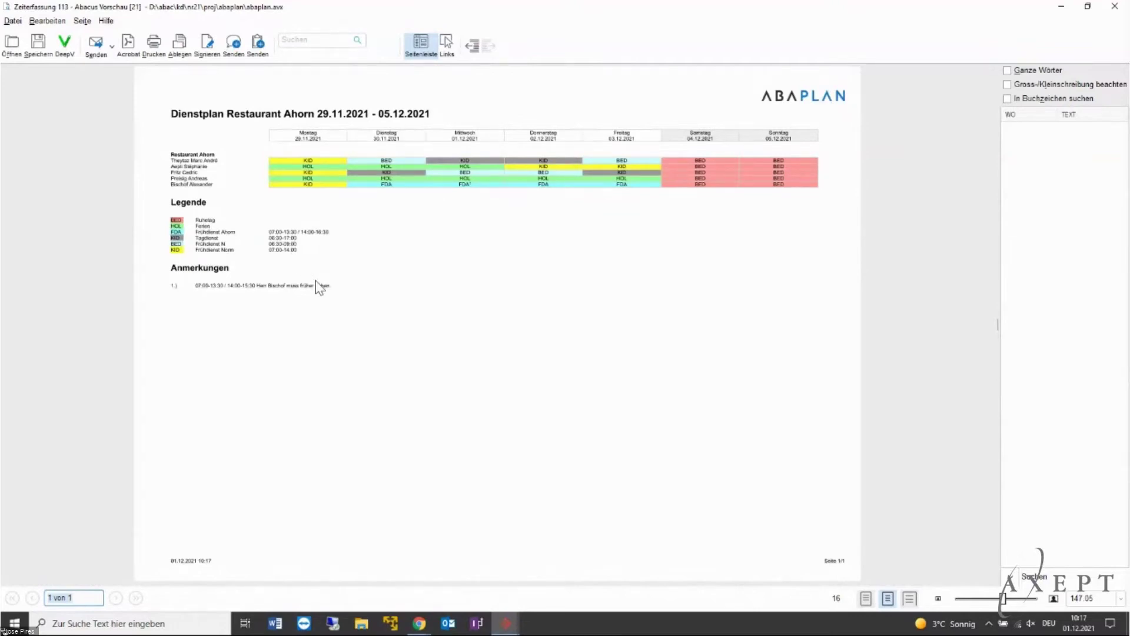
{"action": "left_click_drag", "start_coordinate": [315, 304], "coordinate": [168, 282]}
{"action": "left_click_drag", "start_coordinate": [310, 292], "coordinate": [166, 286]}
{"action": "left_click", "coordinate": [1117, 8]}
Step: Set the roster's display period to 1 Monat and show December 2021
{"action": "left_click", "coordinate": [936, 268]}
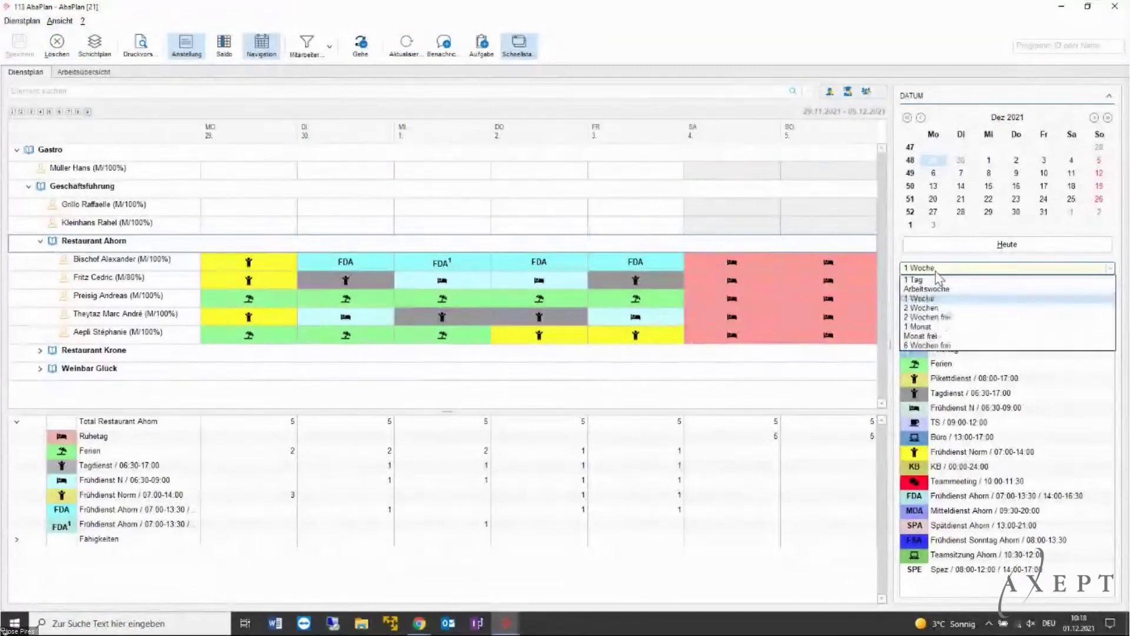
{"action": "left_click", "coordinate": [928, 326]}
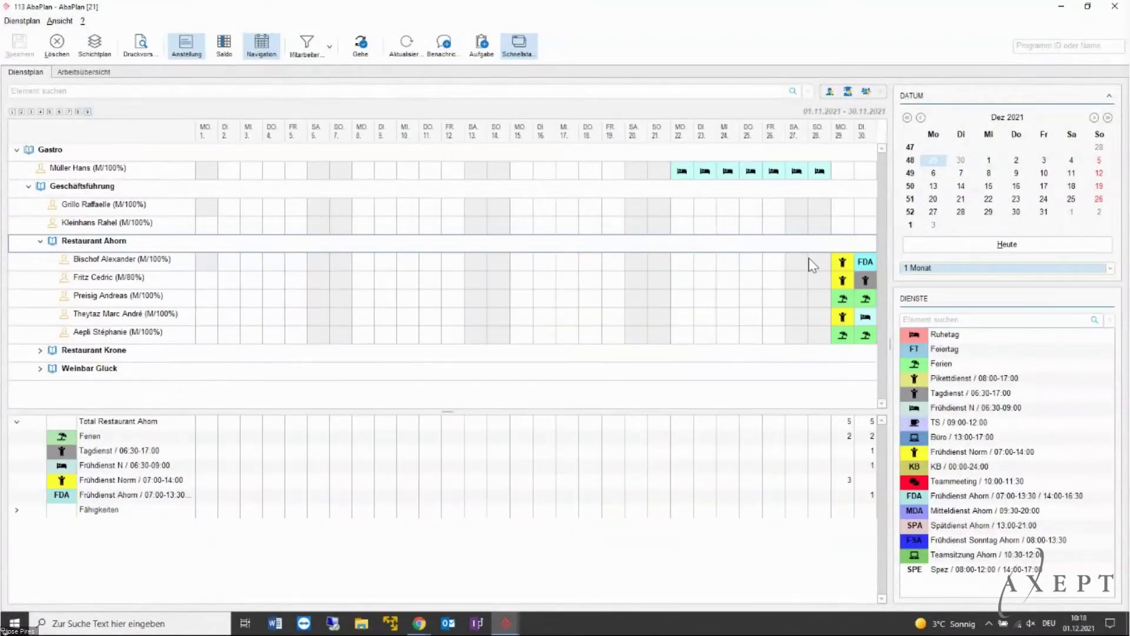
{"action": "left_click", "coordinate": [987, 169]}
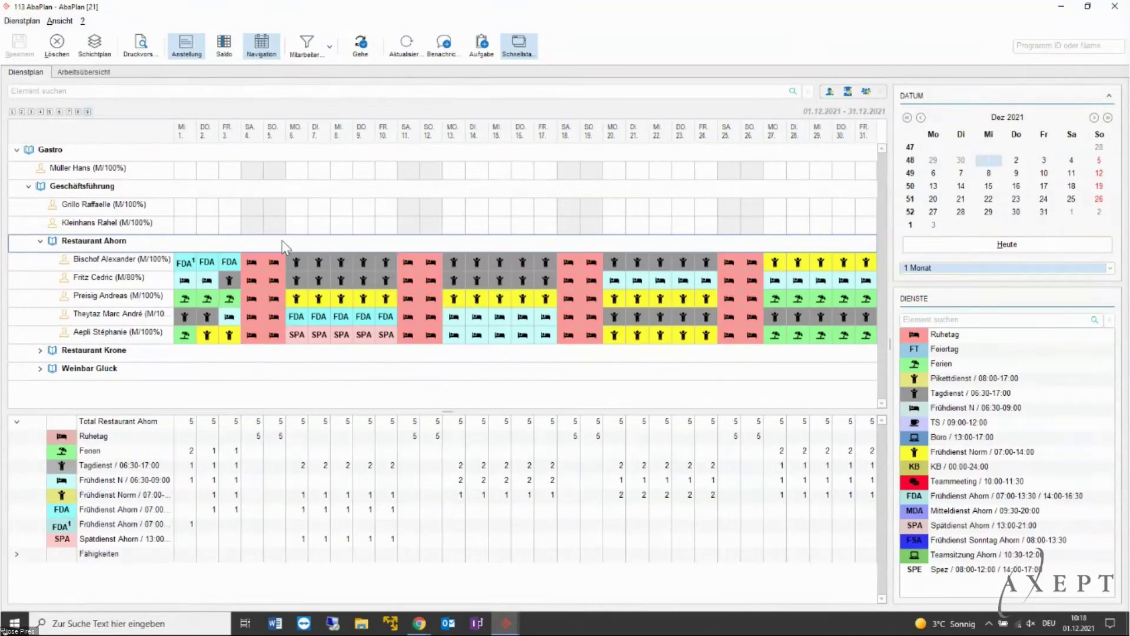
Step: Preview the December Restaurant Ahorn roster for printing, view its mail recipient settings without sending, and close the preview
{"action": "left_click", "coordinate": [140, 47]}
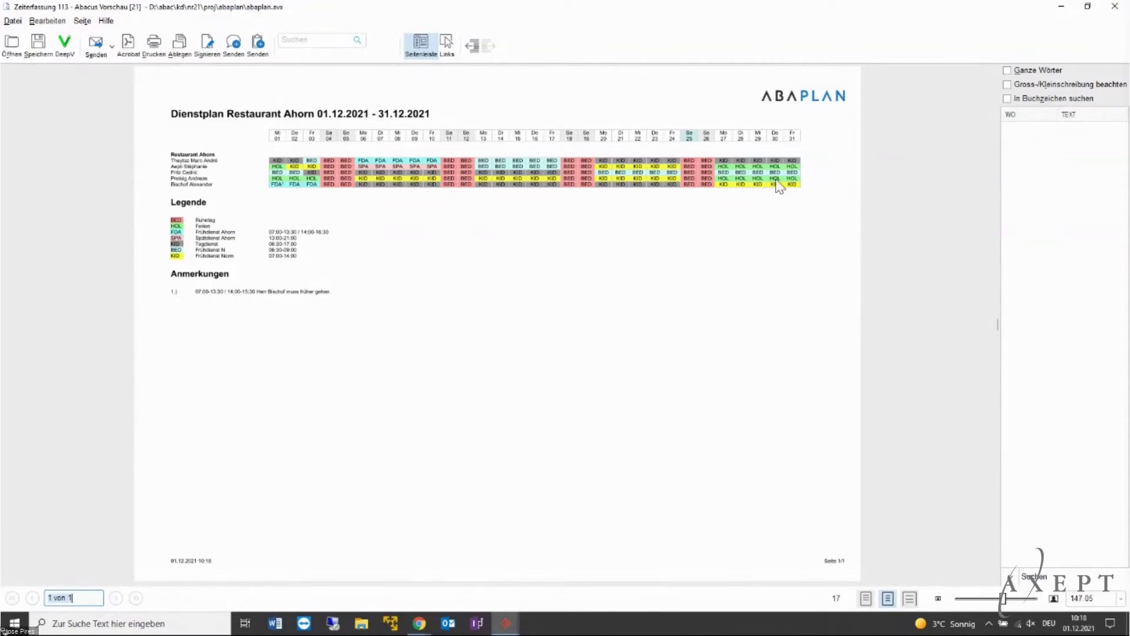
{"action": "left_click", "coordinate": [106, 56]}
{"action": "left_click", "coordinate": [570, 227]}
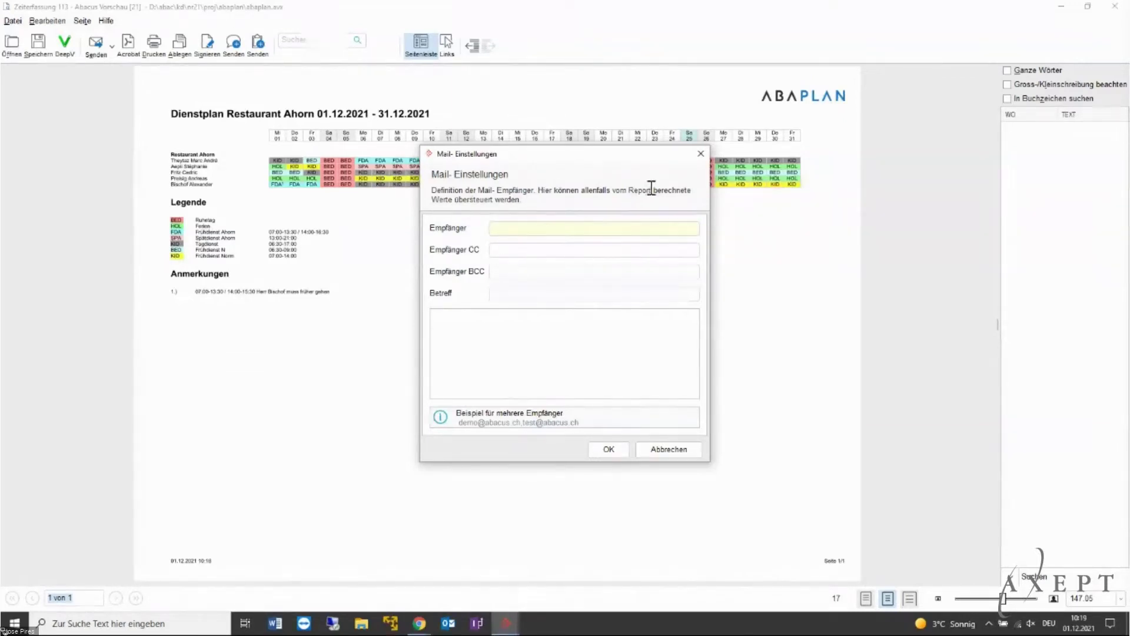
{"action": "left_click", "coordinate": [700, 154]}
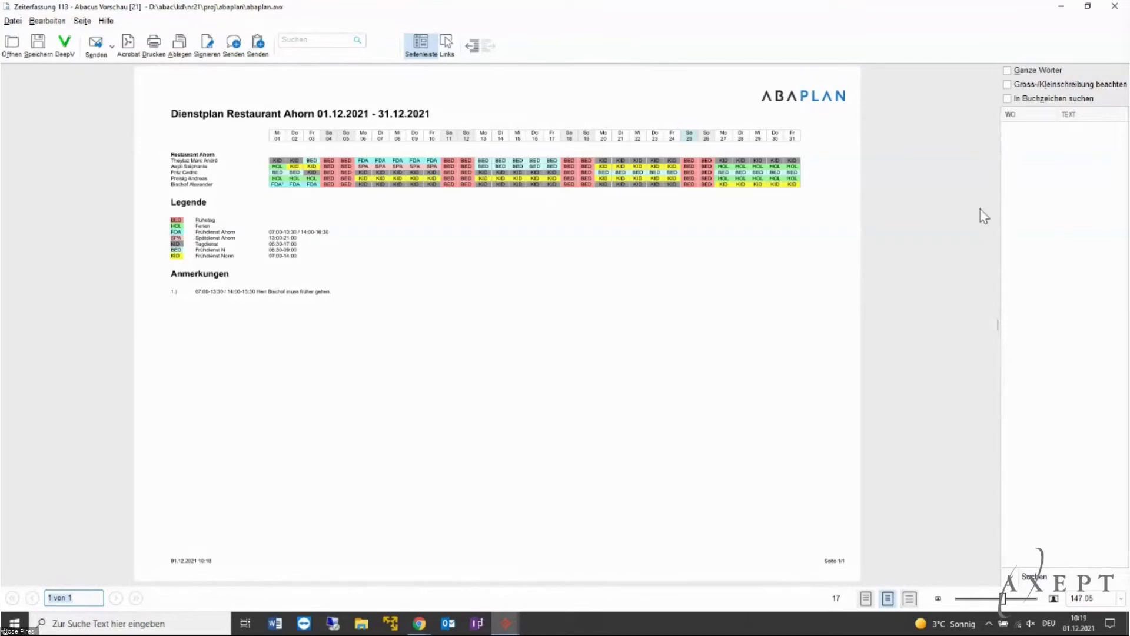
{"action": "left_click", "coordinate": [1116, 7]}
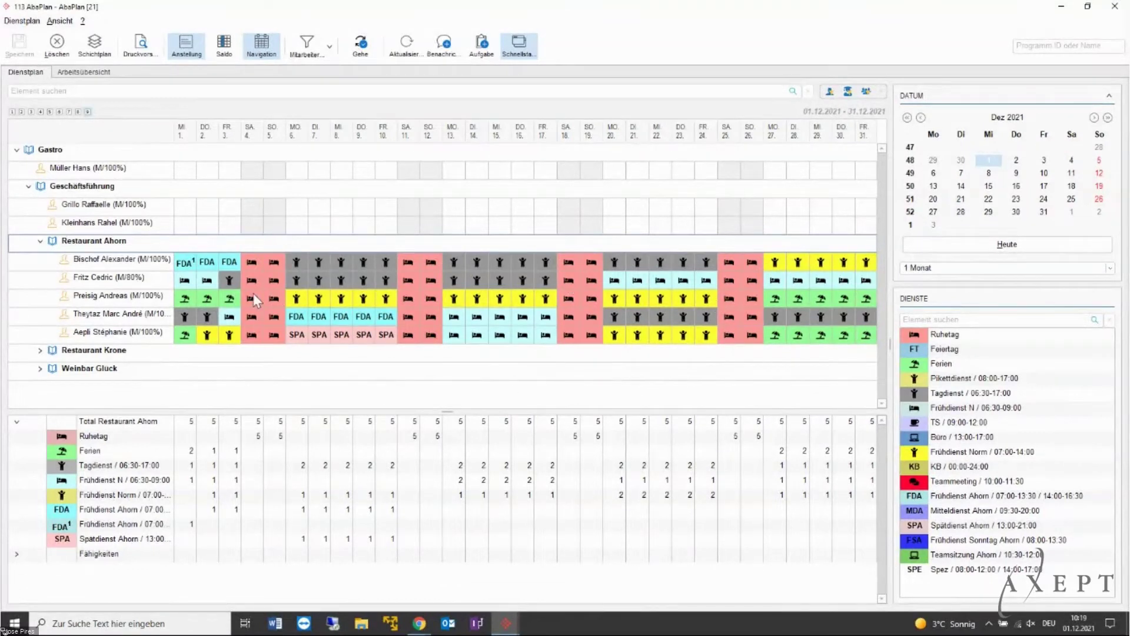
Step: Switch to AbaMenu, open the Pausenreglemente, compare the Gesetzliche Pausen and Morgen 15min / Mittag 30min / Nachmittag 15min definitions, and close the program
{"action": "left_click", "coordinate": [1061, 7]}
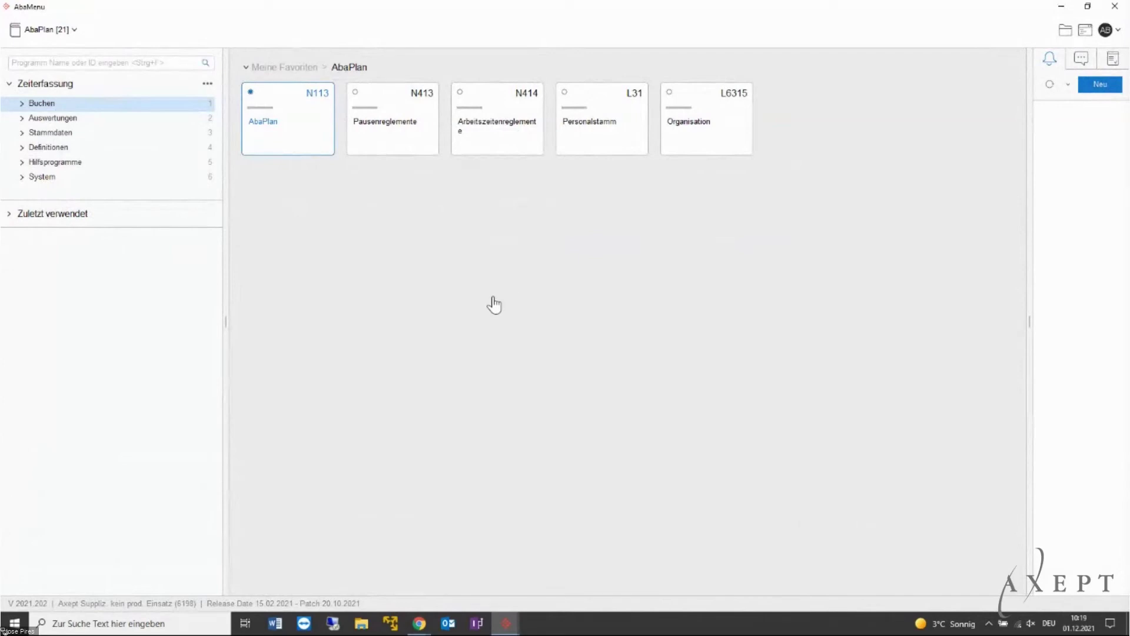
{"action": "left_click", "coordinate": [400, 149]}
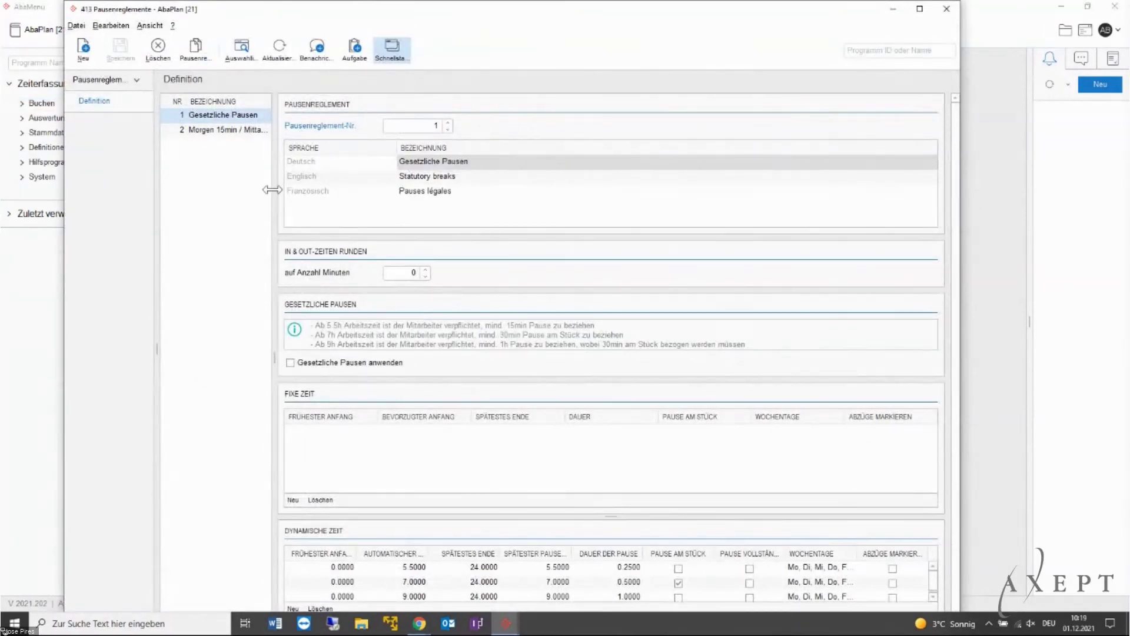
{"action": "left_click_drag", "start_coordinate": [273, 196], "coordinate": [290, 194]}
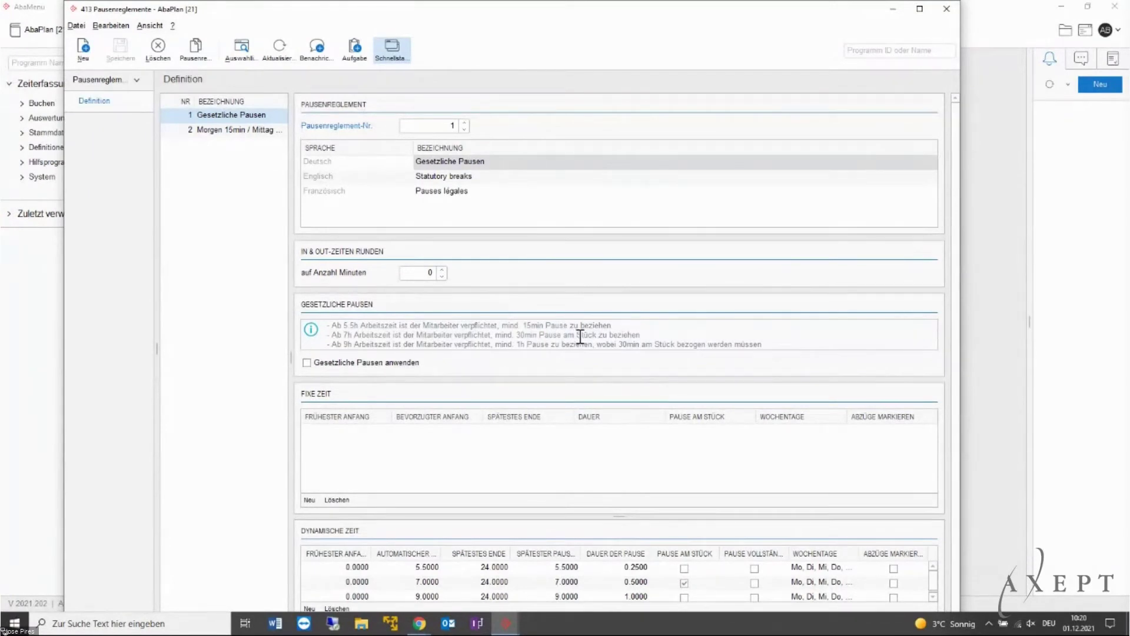
{"action": "mouse_move", "coordinate": [672, 6]}
{"action": "left_mouse_down"}
{"action": "mouse_move", "coordinate": [679, 35]}
{"action": "mouse_move", "coordinate": [682, 14]}
{"action": "left_mouse_up"}
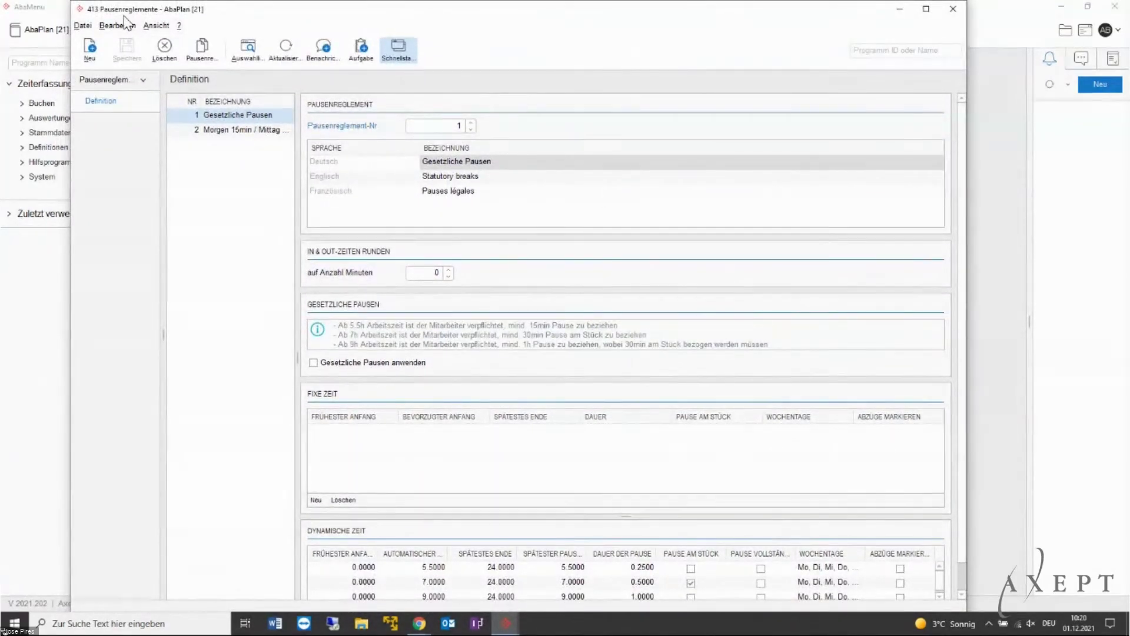
{"action": "left_click", "coordinate": [260, 130]}
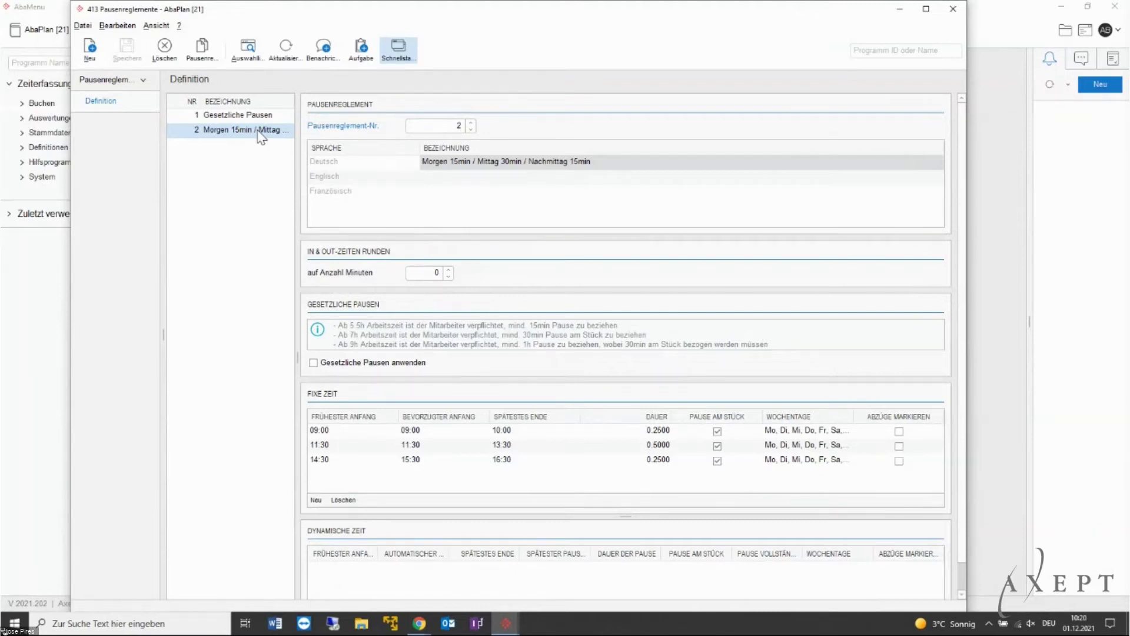
{"action": "left_click", "coordinate": [249, 117]}
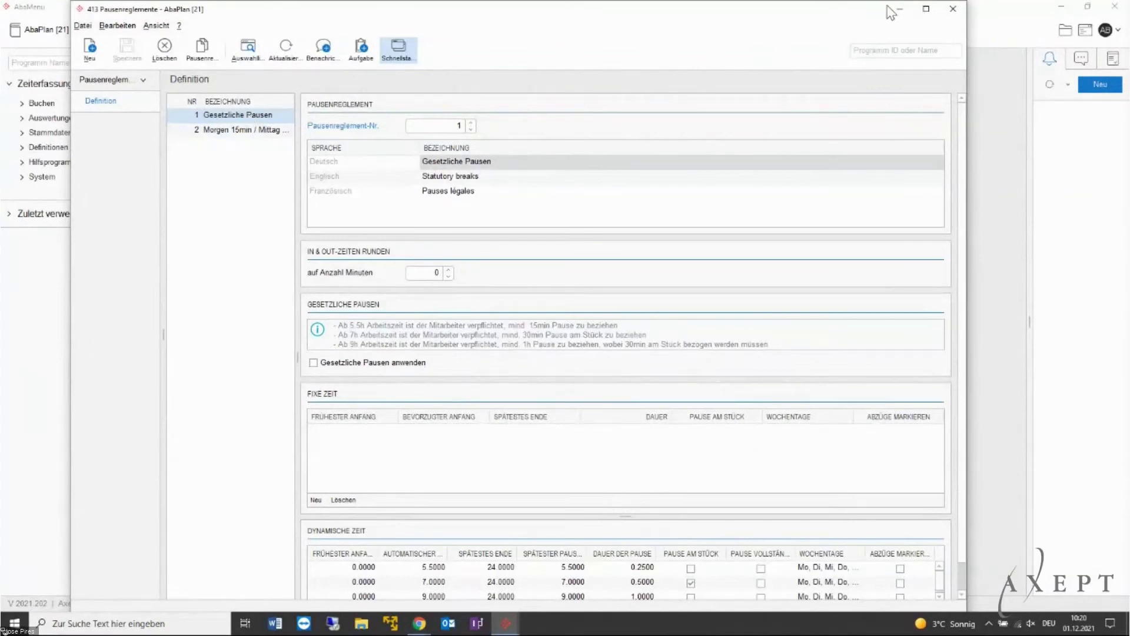
{"action": "left_click", "coordinate": [953, 9]}
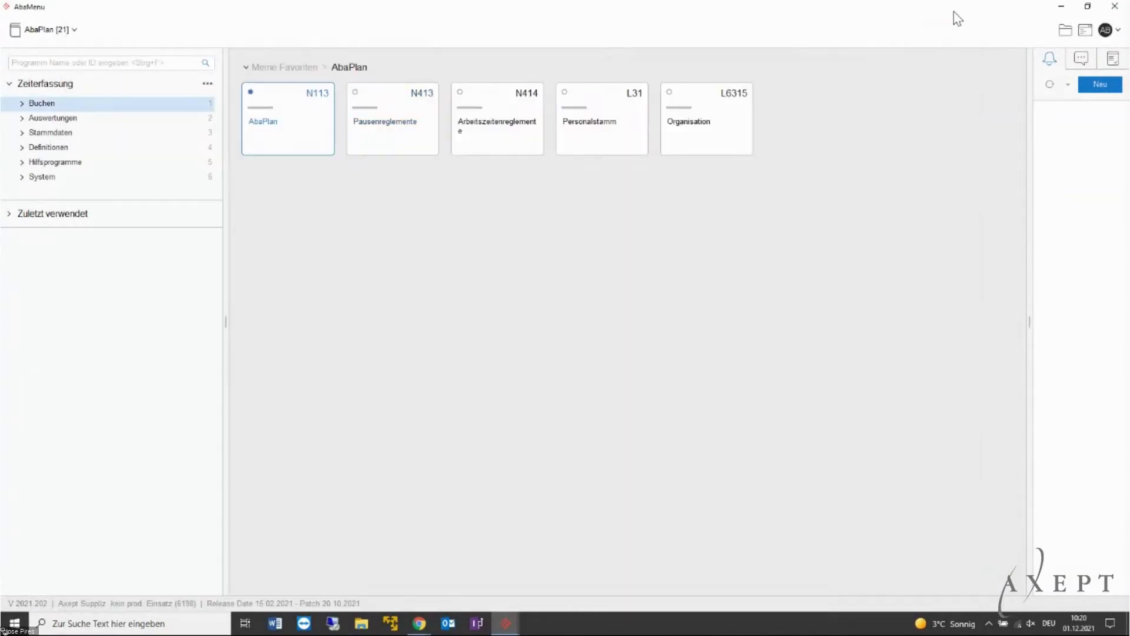
Step: Open the Arbeitszeitenreglemente, examine the L-GAV regulation's Arbeitsgesetz rules on rest and maximum working times, and close the program
{"action": "left_click", "coordinate": [493, 146]}
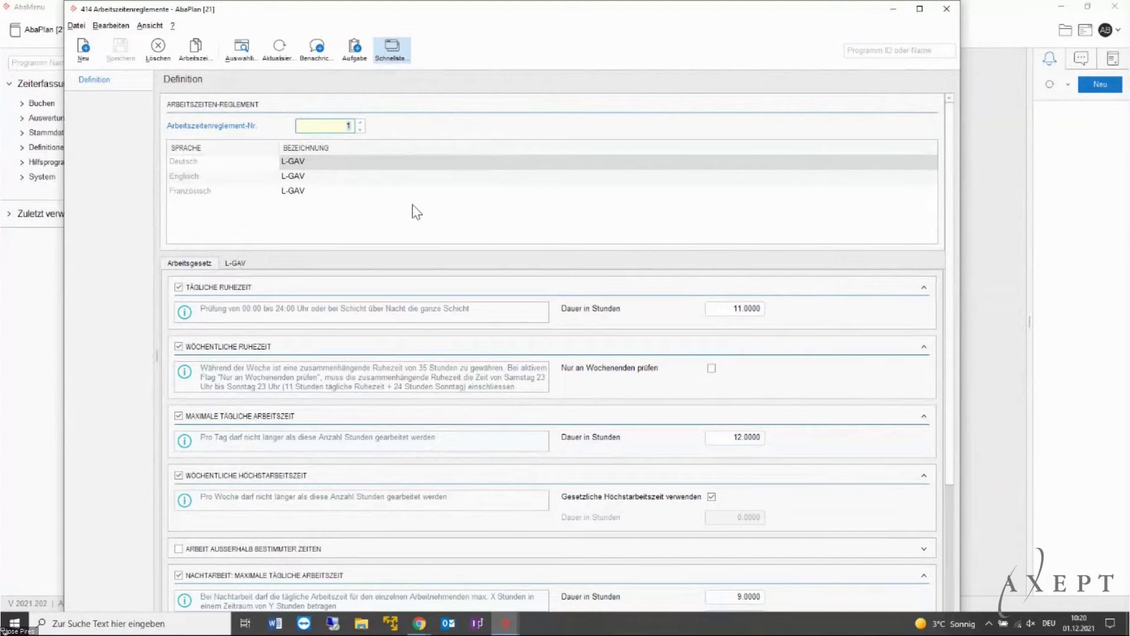
{"action": "left_click", "coordinate": [724, 312]}
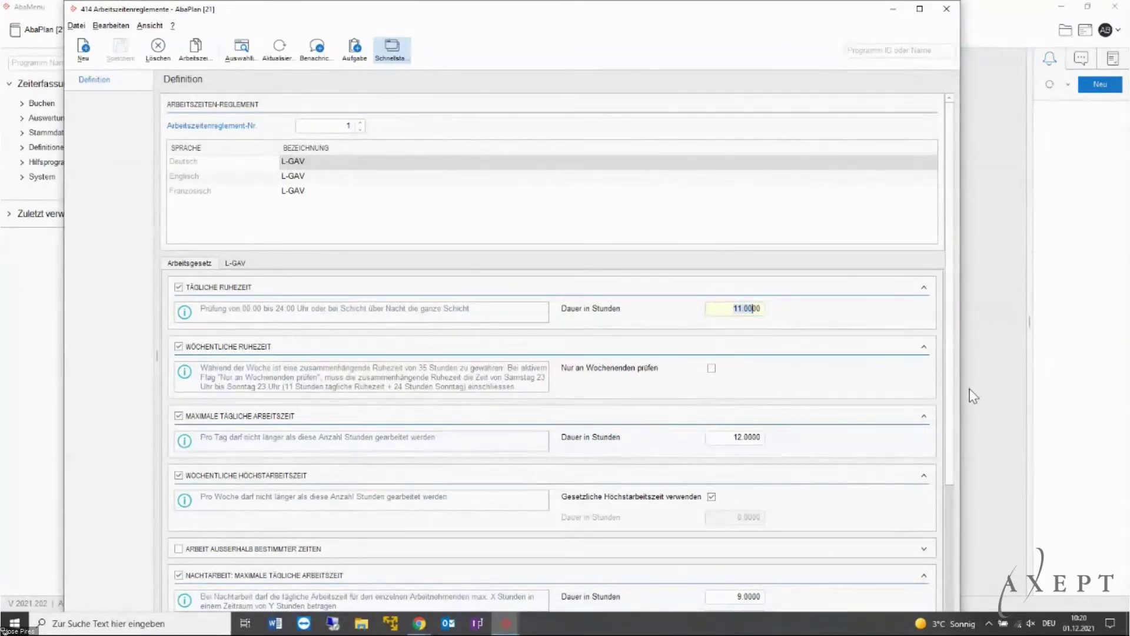
{"action": "left_click_drag", "start_coordinate": [954, 391], "coordinate": [959, 539]}
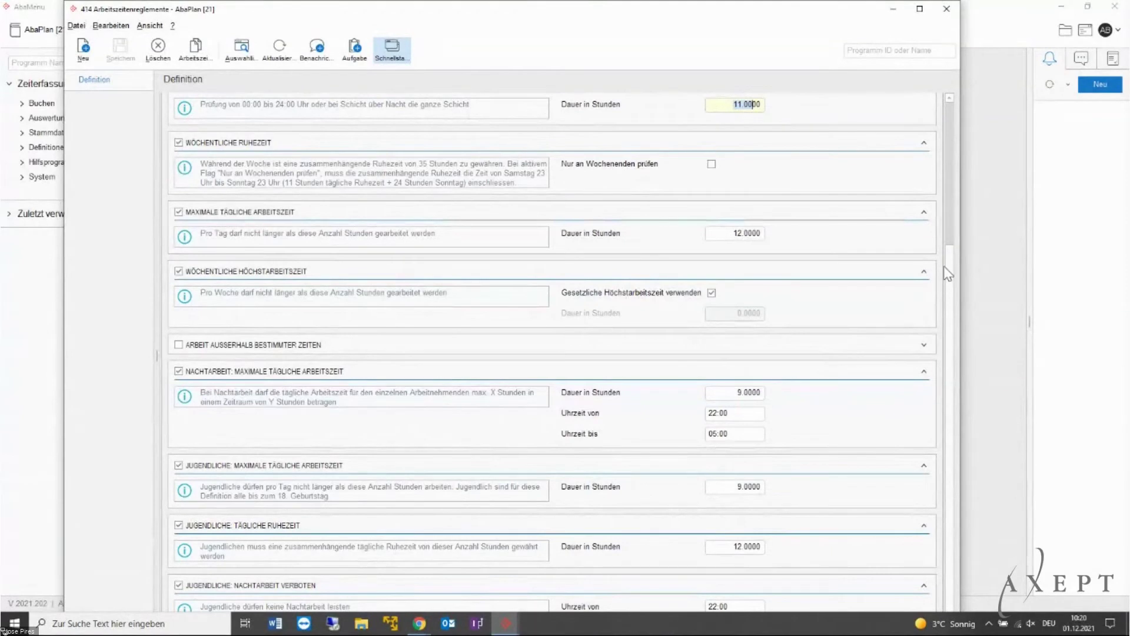
{"action": "scroll", "coordinate": [949, 263], "scroll_direction": "up", "scroll_amount": 3}
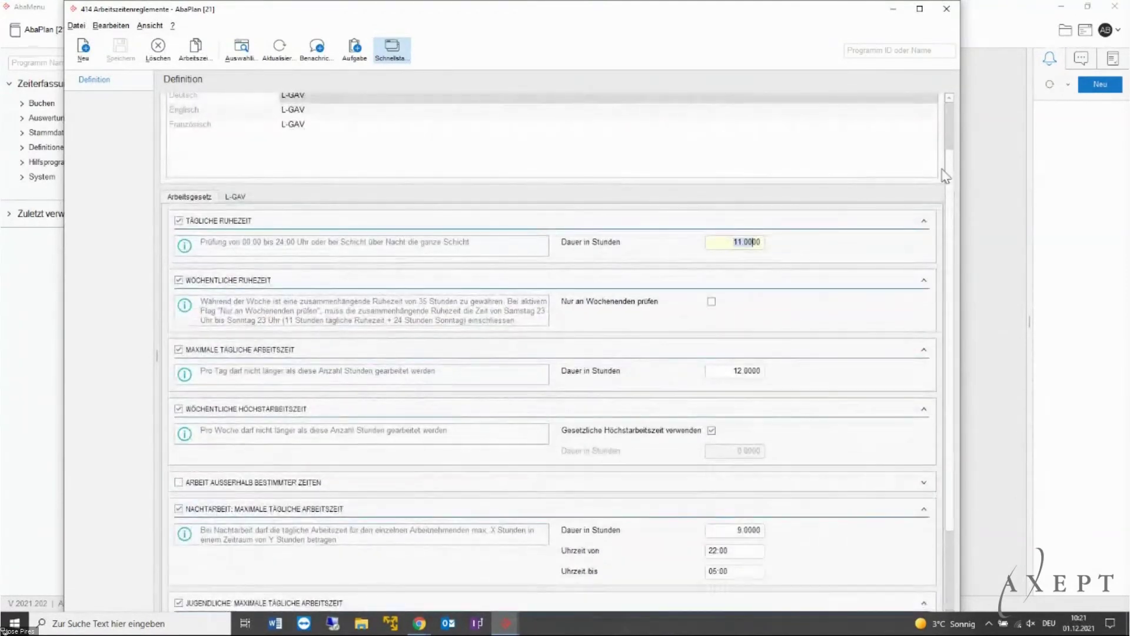
{"action": "scroll", "coordinate": [952, 181], "scroll_direction": "up", "scroll_amount": 2}
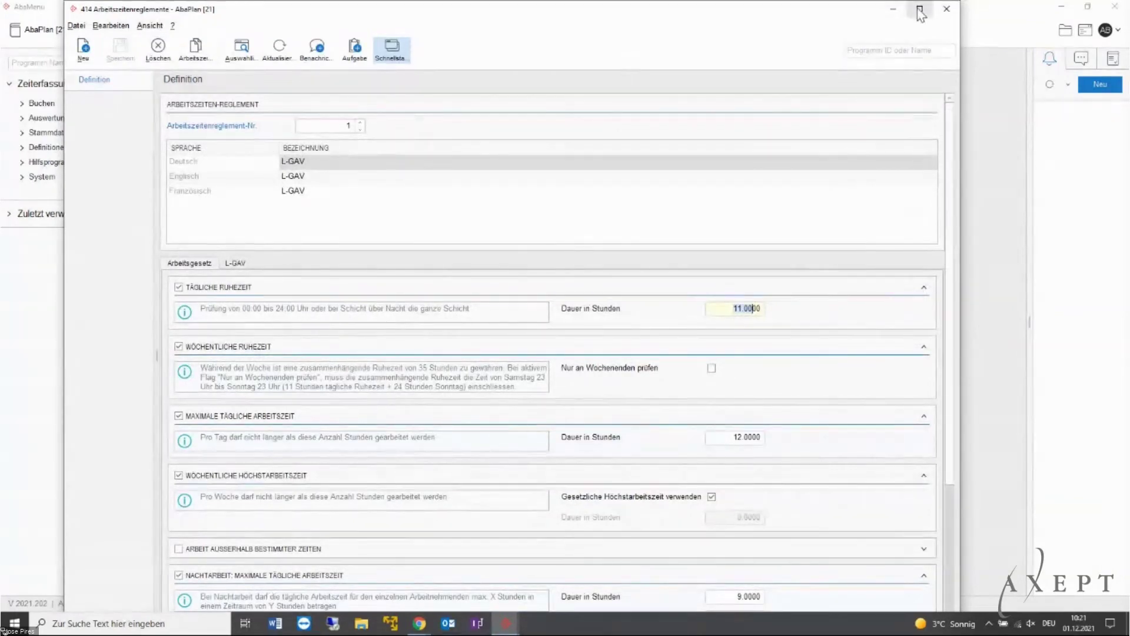
{"action": "left_click", "coordinate": [947, 9]}
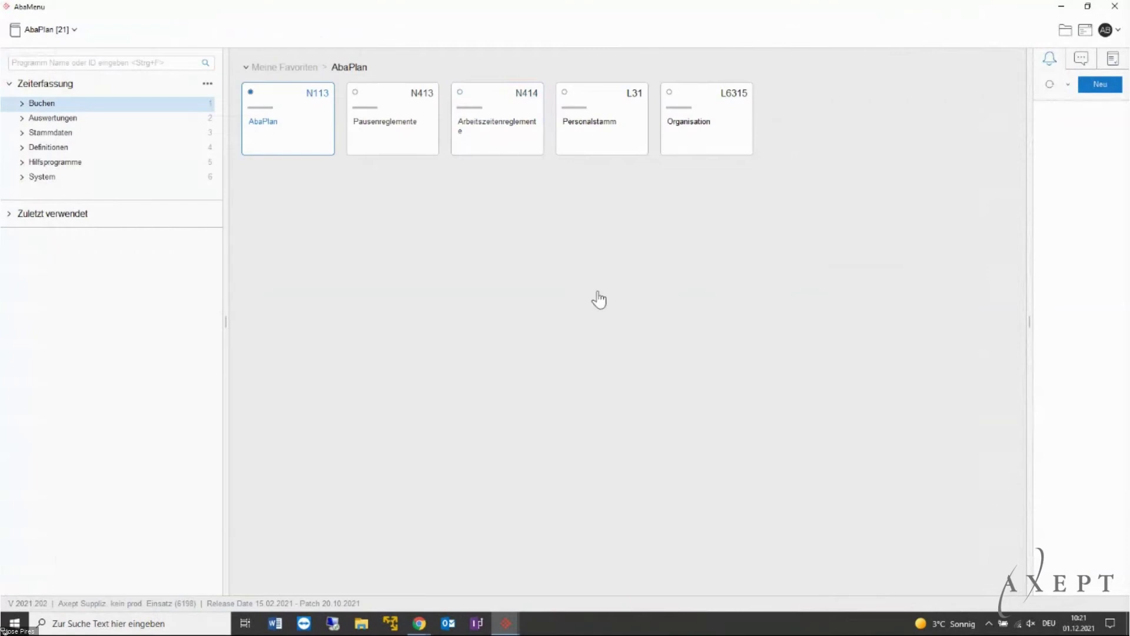
Step: Open the Personalstamm full screen, enlarge the employee list, and display the third listed employee's Zeiterfassung master data
{"action": "left_click", "coordinate": [592, 156]}
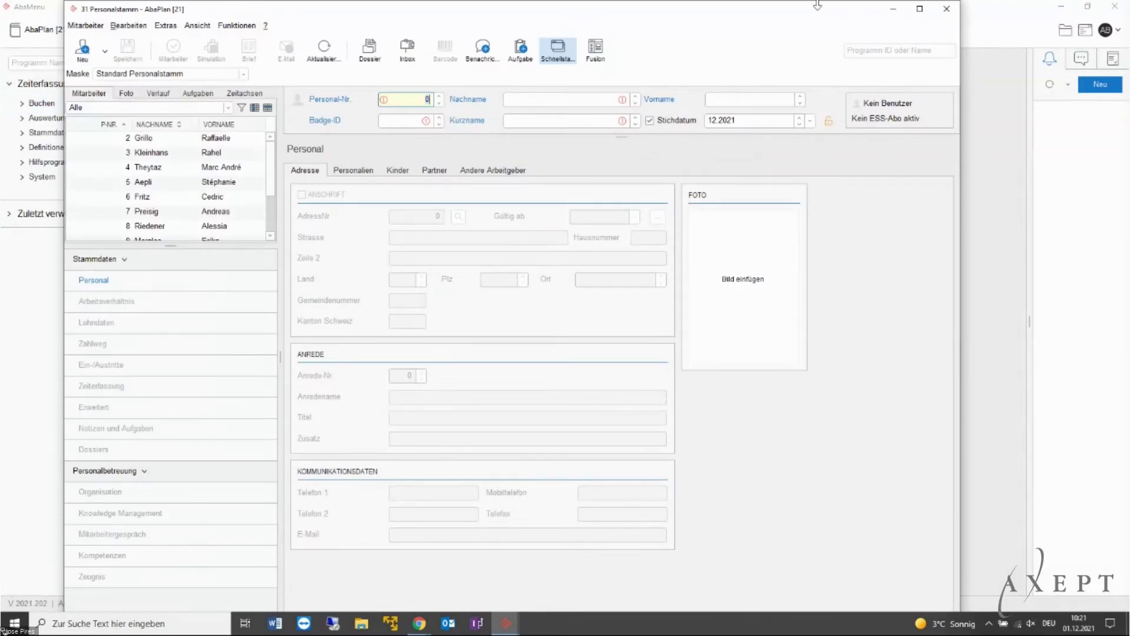
{"action": "left_click", "coordinate": [919, 8]}
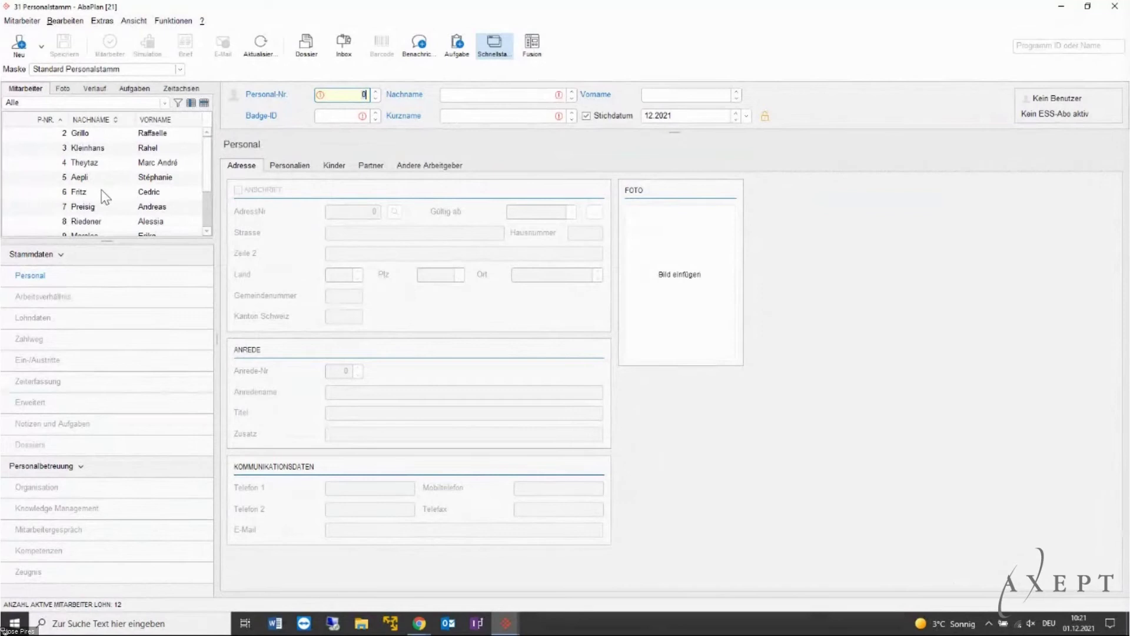
{"action": "left_click_drag", "start_coordinate": [112, 241], "coordinate": [117, 274]}
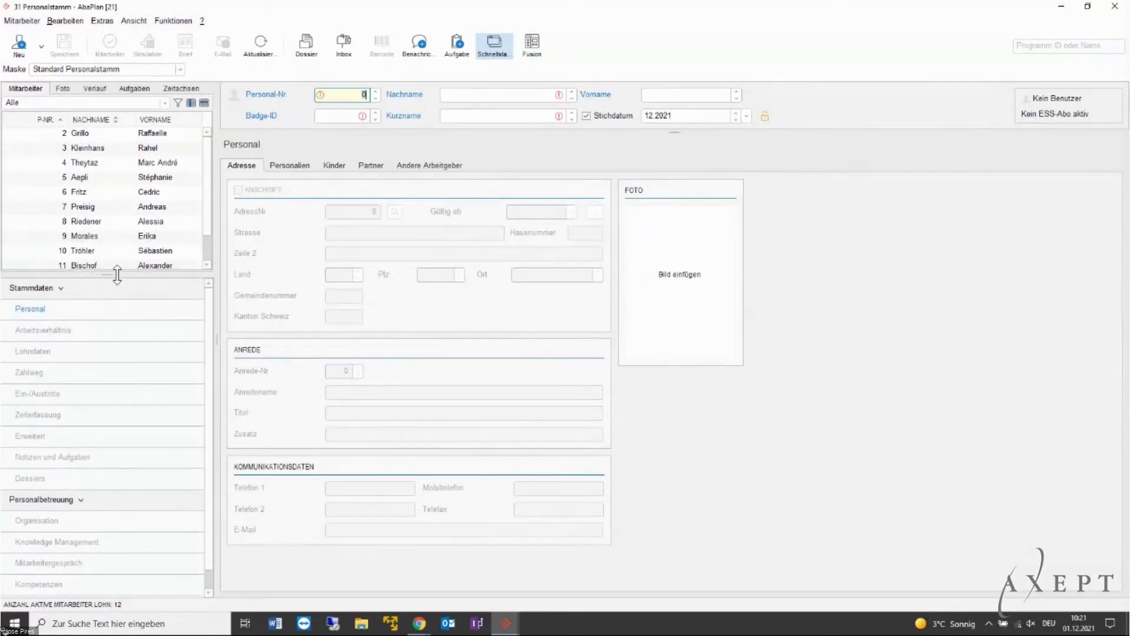
{"action": "scroll", "coordinate": [147, 230], "scroll_direction": "down", "scroll_amount": 2}
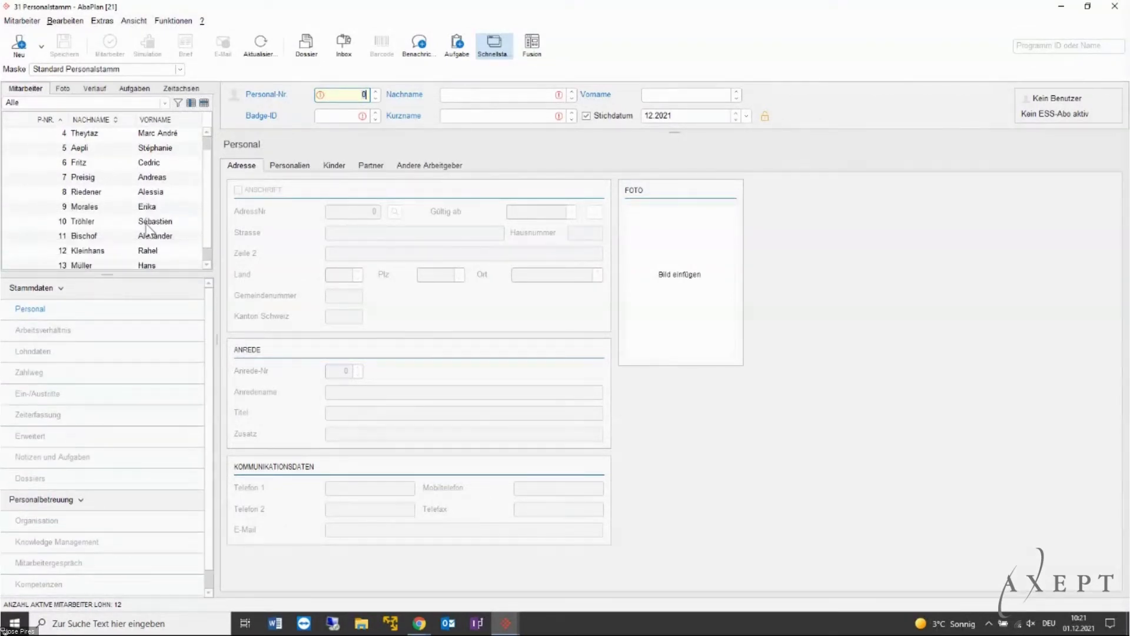
{"action": "scroll", "coordinate": [147, 230], "scroll_direction": "up", "scroll_amount": 2}
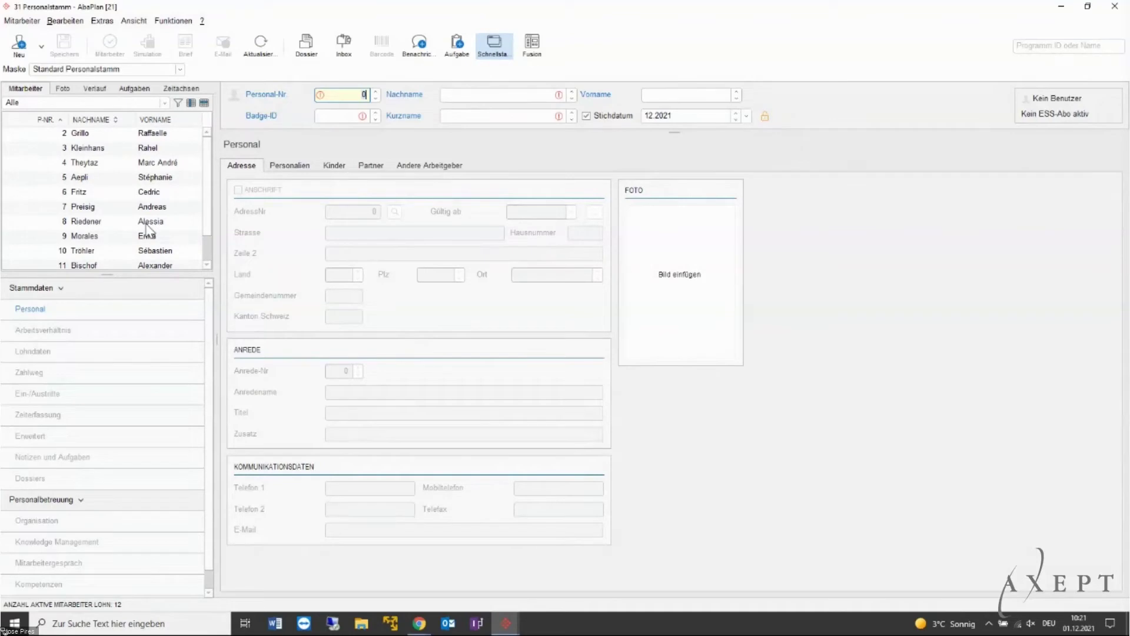
{"action": "left_click", "coordinate": [104, 164]}
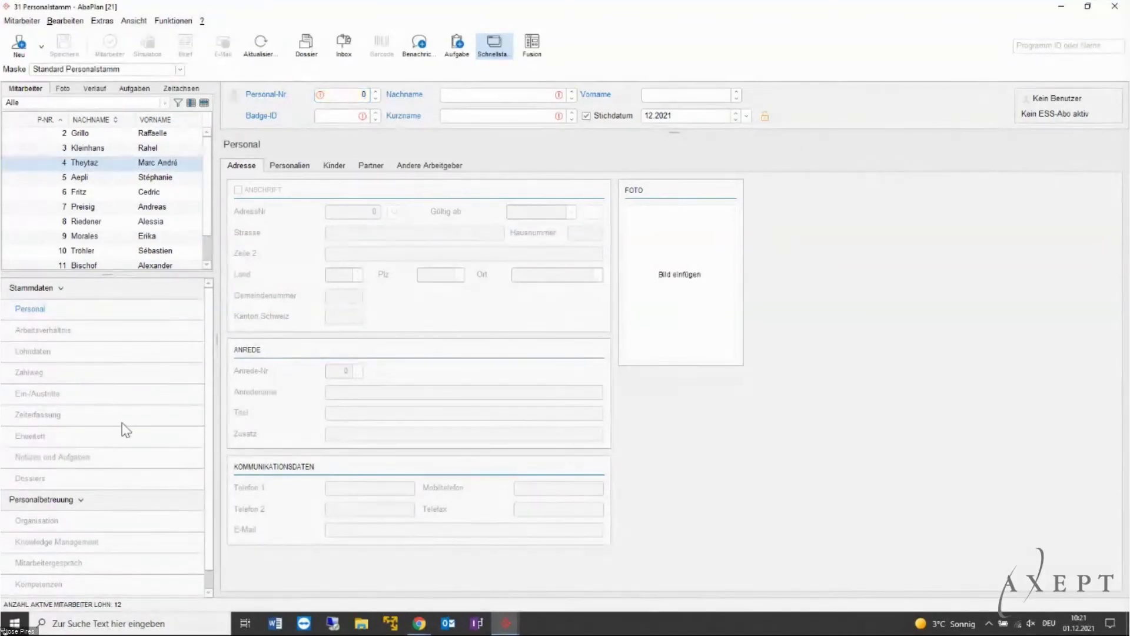
{"action": "left_click", "coordinate": [87, 419]}
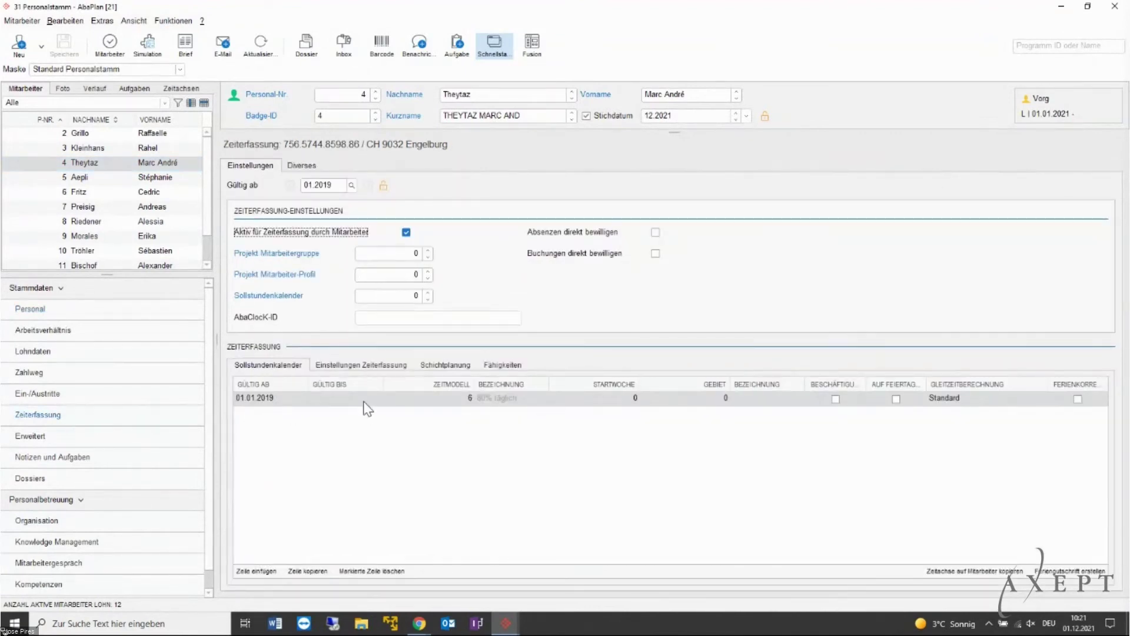
Step: View the employee's Einstellungen Zeiterfassung regulation assignments, close the Personalstamm, and briefly look at the December duty roster
{"action": "left_click", "coordinate": [356, 367]}
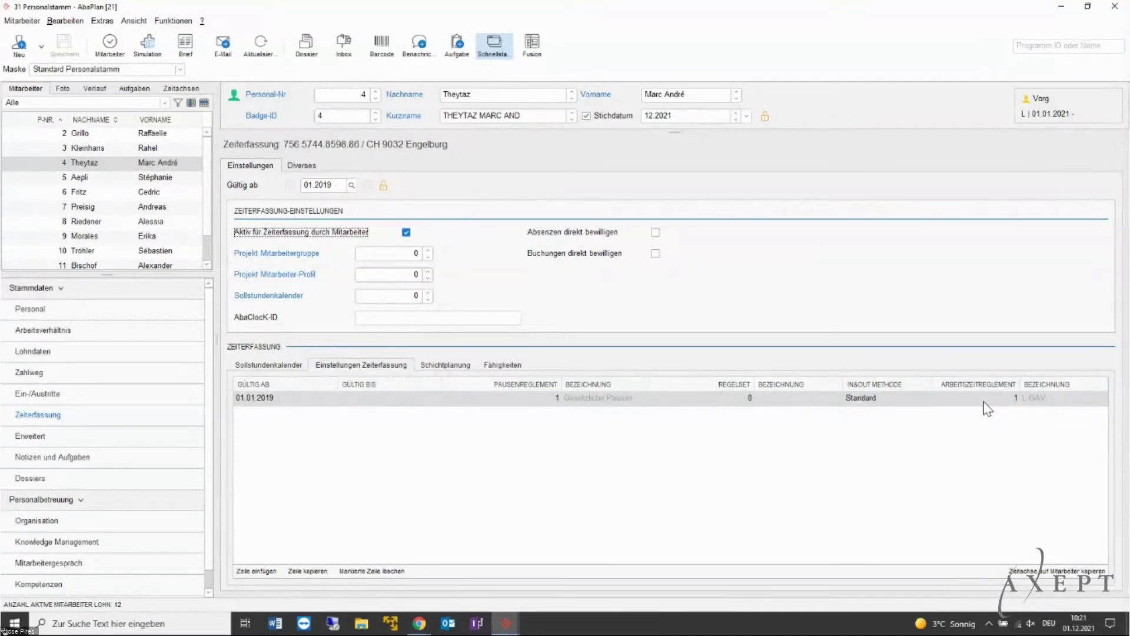
{"action": "left_click", "coordinate": [1106, 12]}
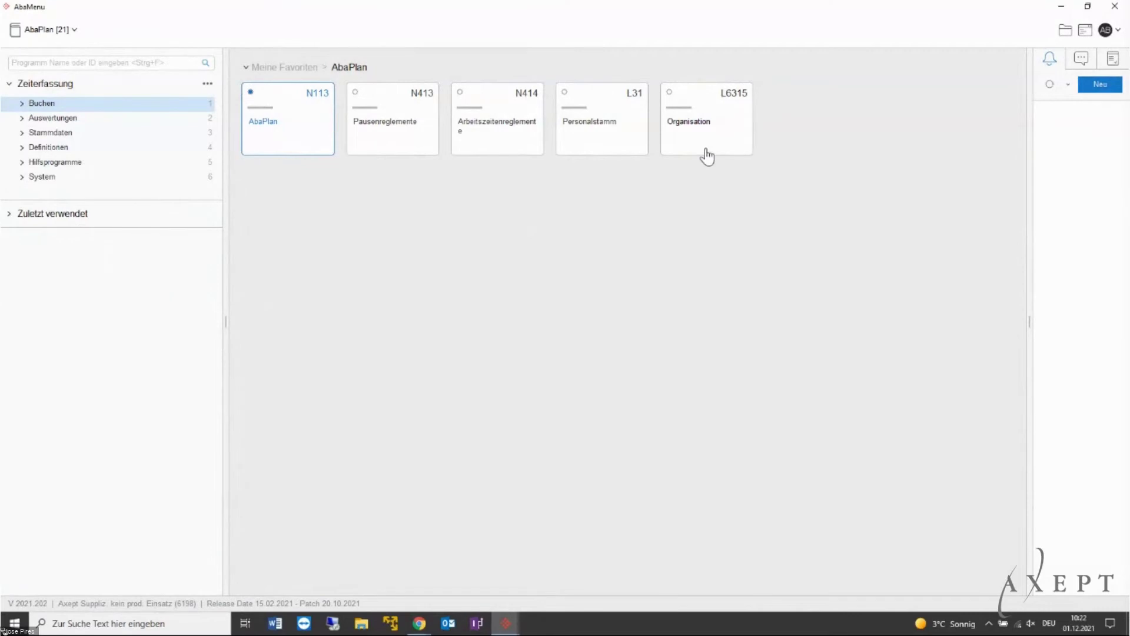
{"action": "left_click", "coordinate": [298, 128]}
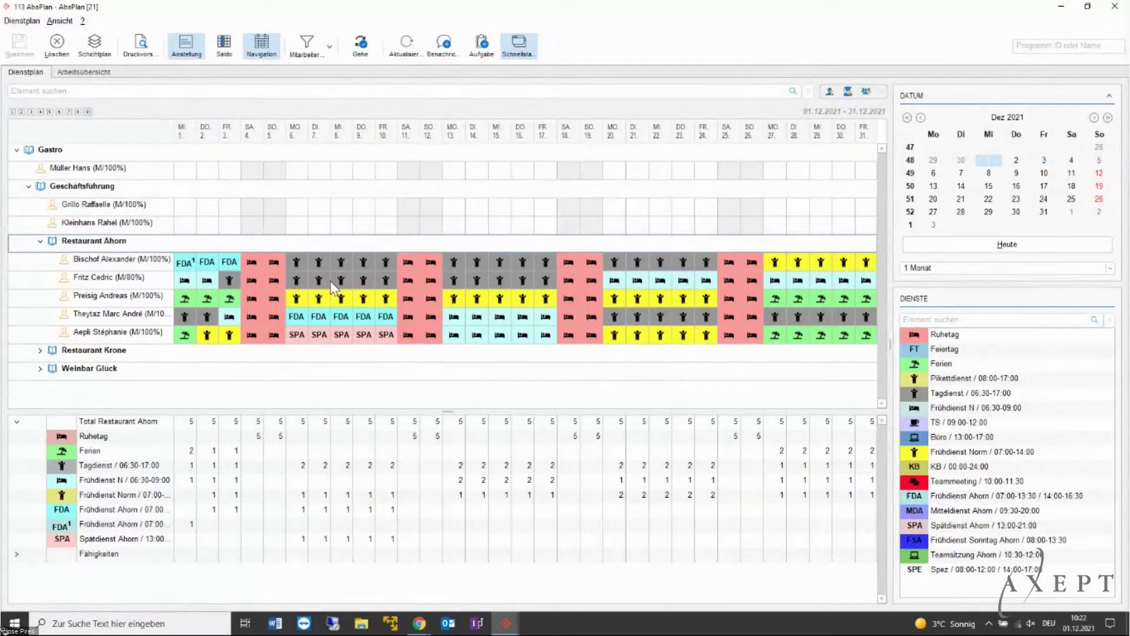
{"action": "left_click", "coordinate": [1061, 6]}
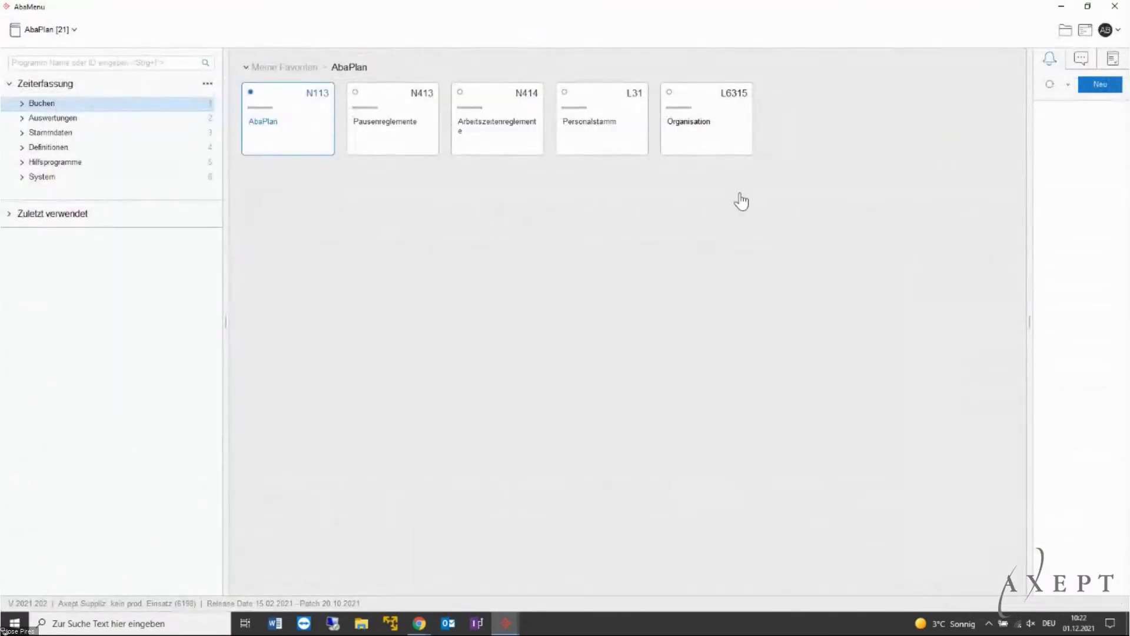
Step: Open the Organisation program, expand Geschäftsführung with Restaurant Ahorn, Restaurant Krone and Weinbar Glück to examine the structure, and close the program
{"action": "left_click", "coordinate": [705, 137]}
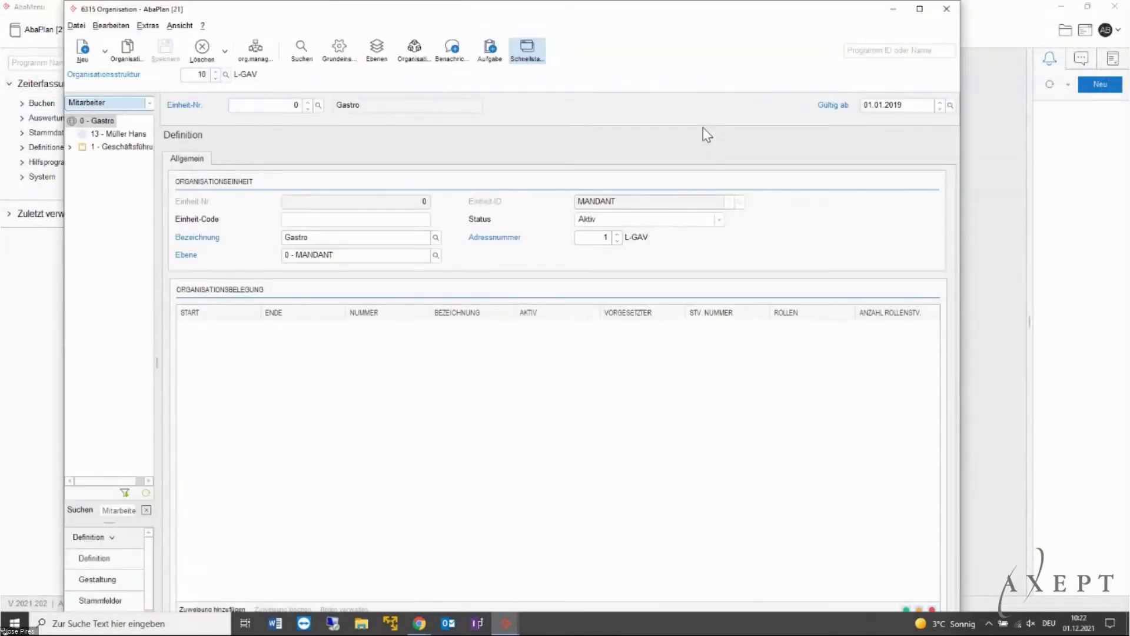
{"action": "left_click", "coordinate": [156, 185]}
{"action": "left_click", "coordinate": [70, 147]}
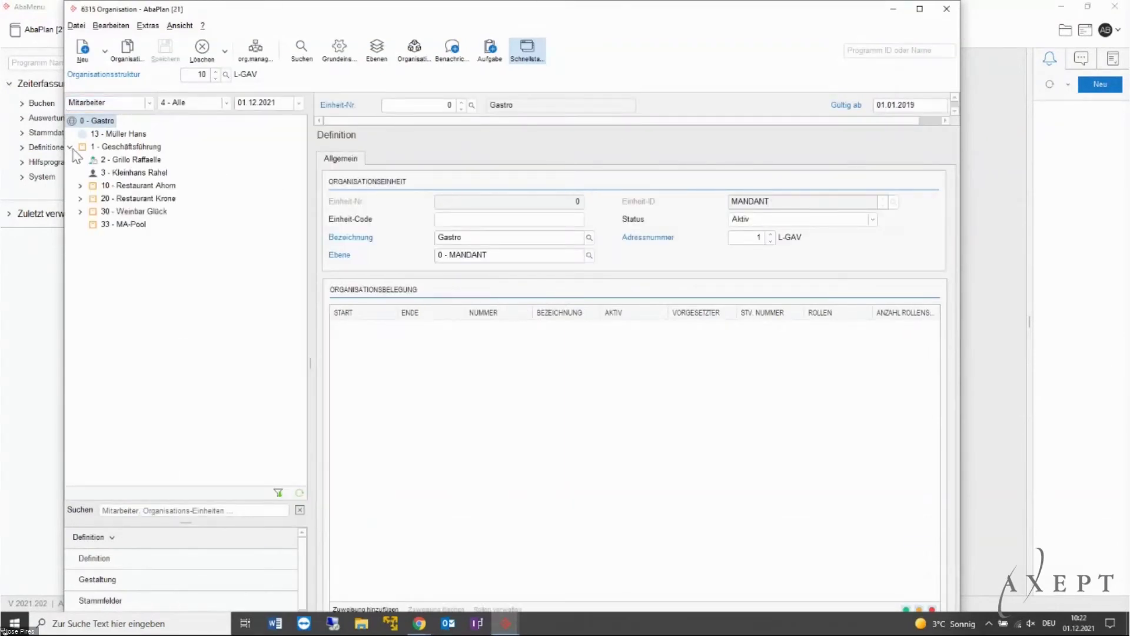
{"action": "left_click", "coordinate": [80, 185]}
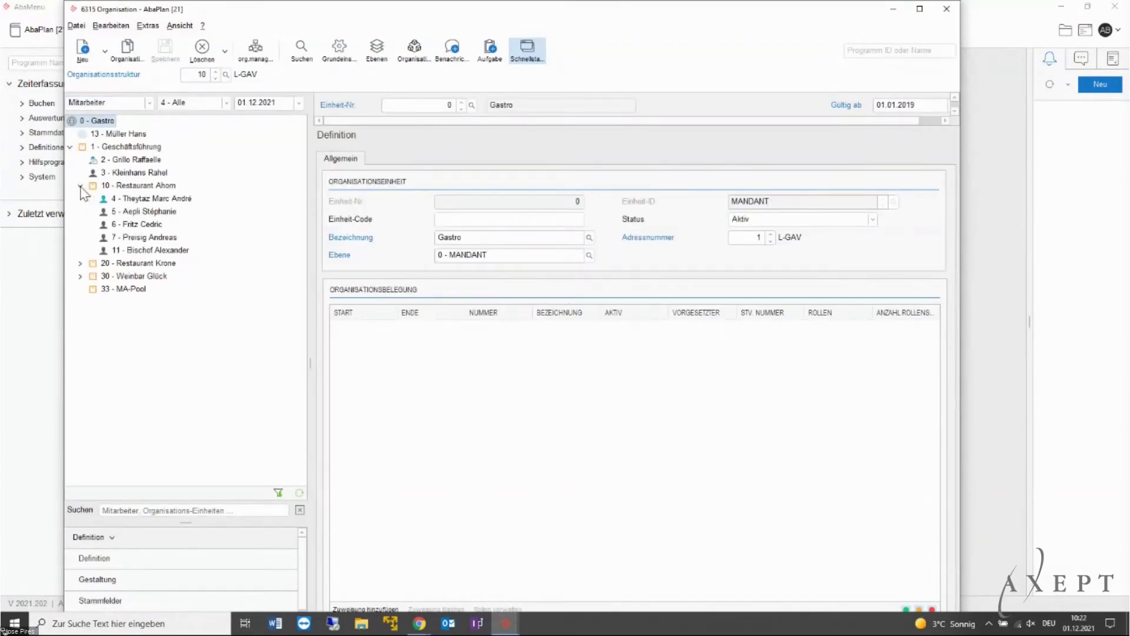
{"action": "left_click", "coordinate": [81, 264]}
{"action": "left_click", "coordinate": [80, 302]}
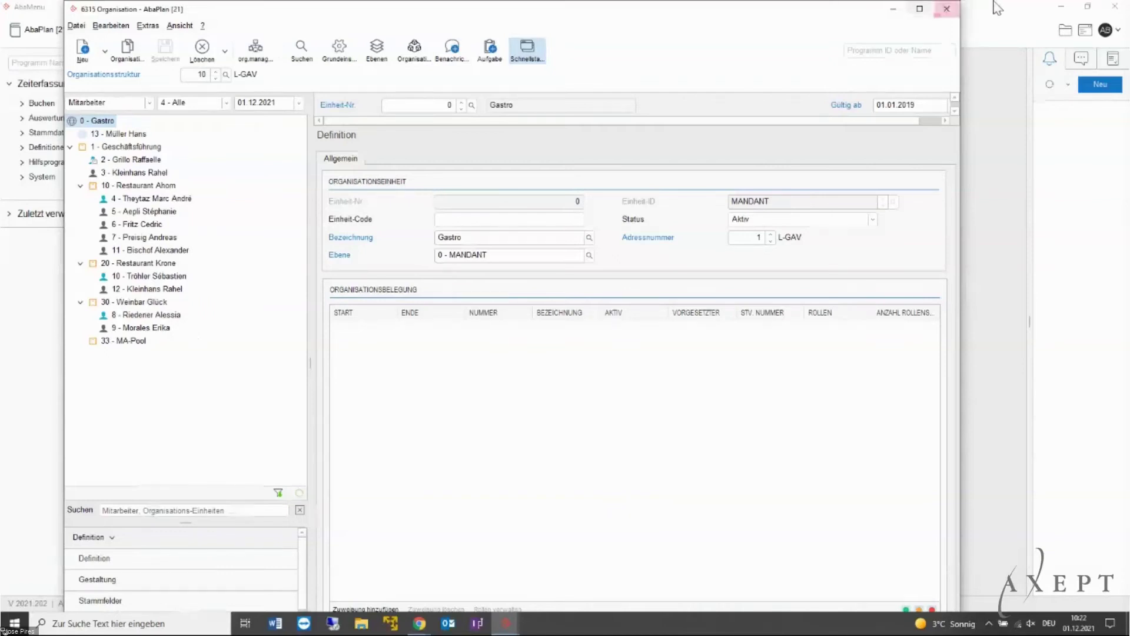
{"action": "left_click", "coordinate": [949, 9]}
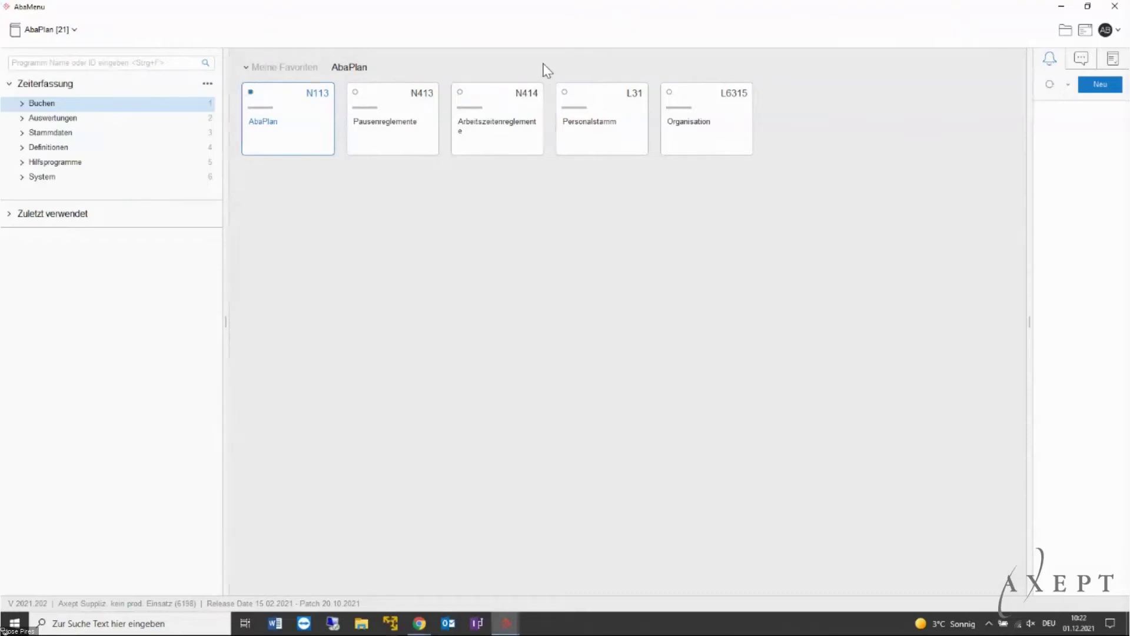
Step: Return to the AbaPlan duty roster and set its displayed period to 1 Woche
{"action": "left_click", "coordinate": [287, 141]}
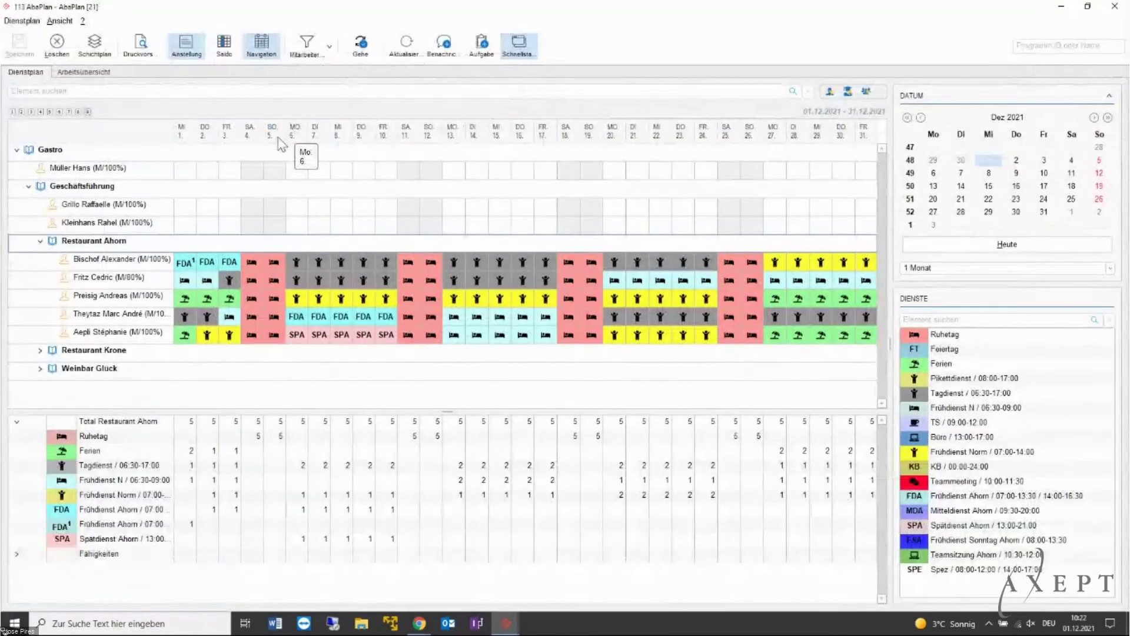
{"action": "left_click", "coordinate": [936, 268]}
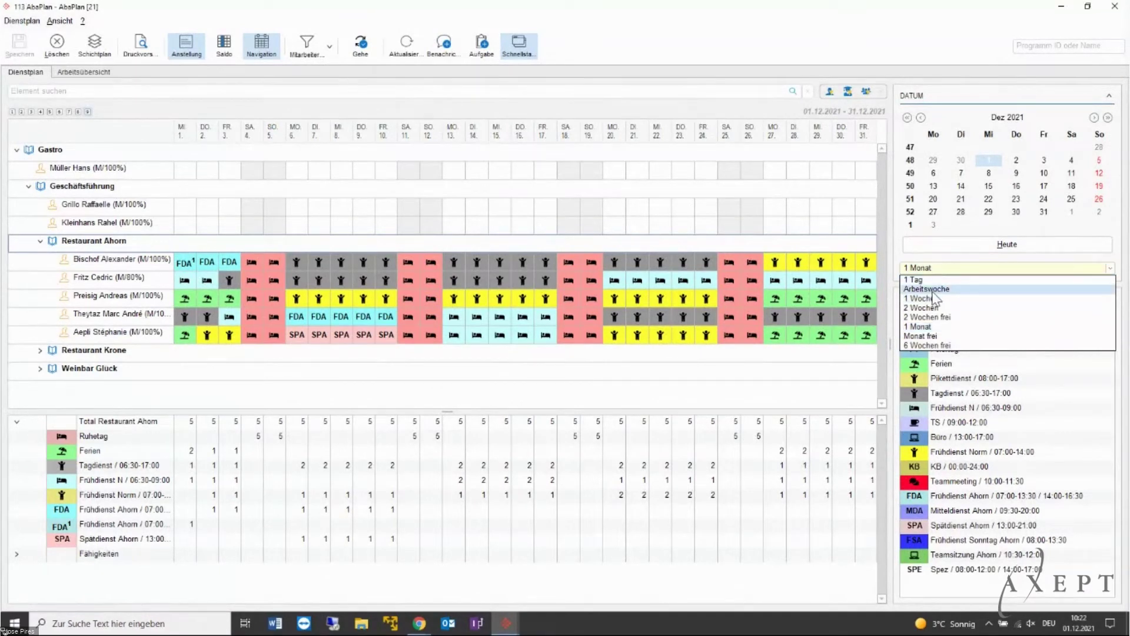
{"action": "left_click", "coordinate": [927, 299]}
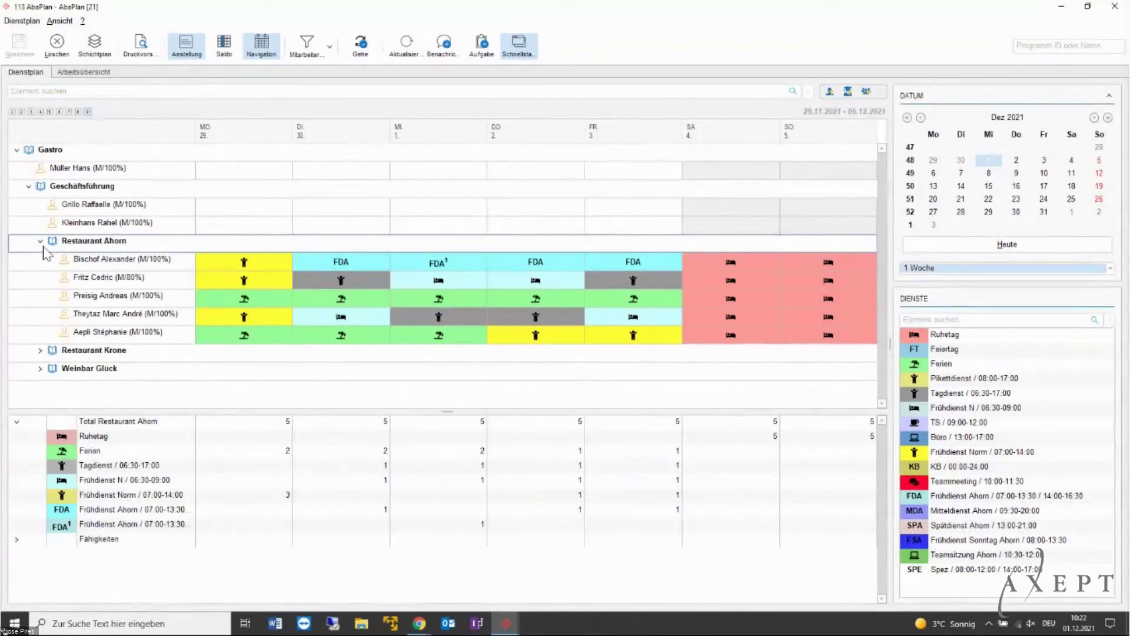
Step: Open the Arbeitsübersicht for the first Restaurant Ahorn employee and widen the weekly overview
{"action": "left_click", "coordinate": [32, 261]}
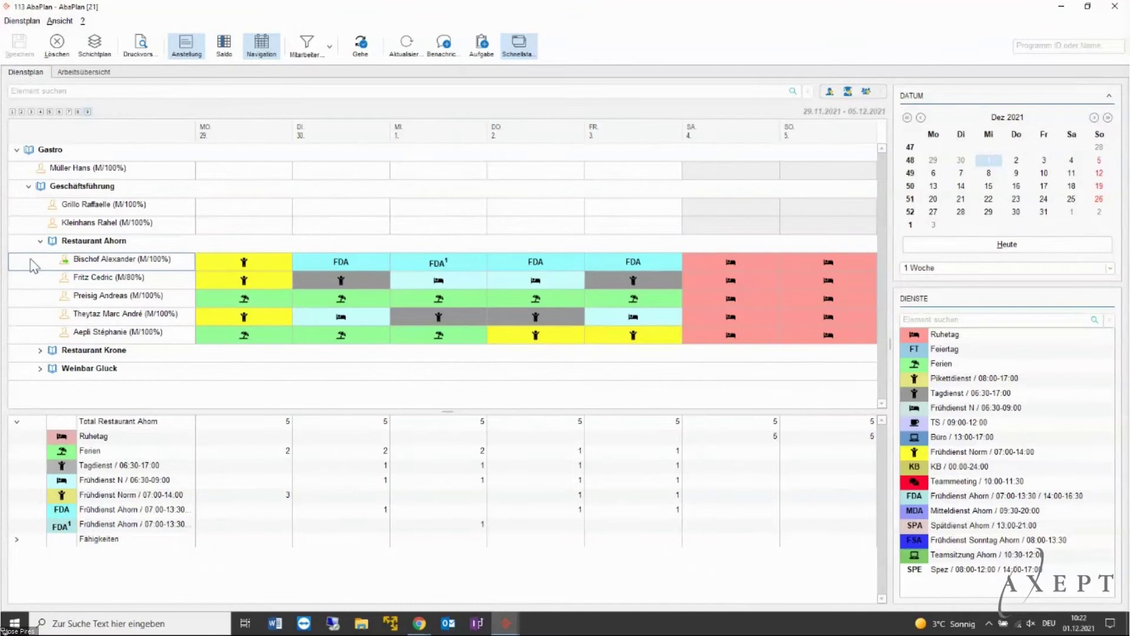
{"action": "left_click", "coordinate": [363, 54]}
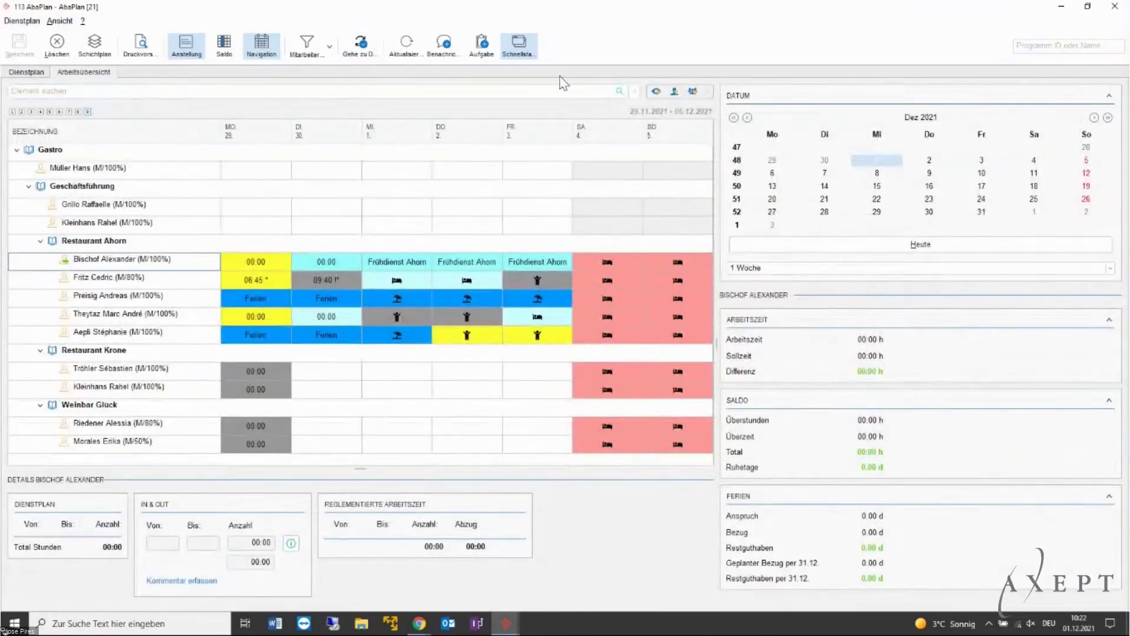
{"action": "left_click_drag", "start_coordinate": [718, 241], "coordinate": [910, 234]}
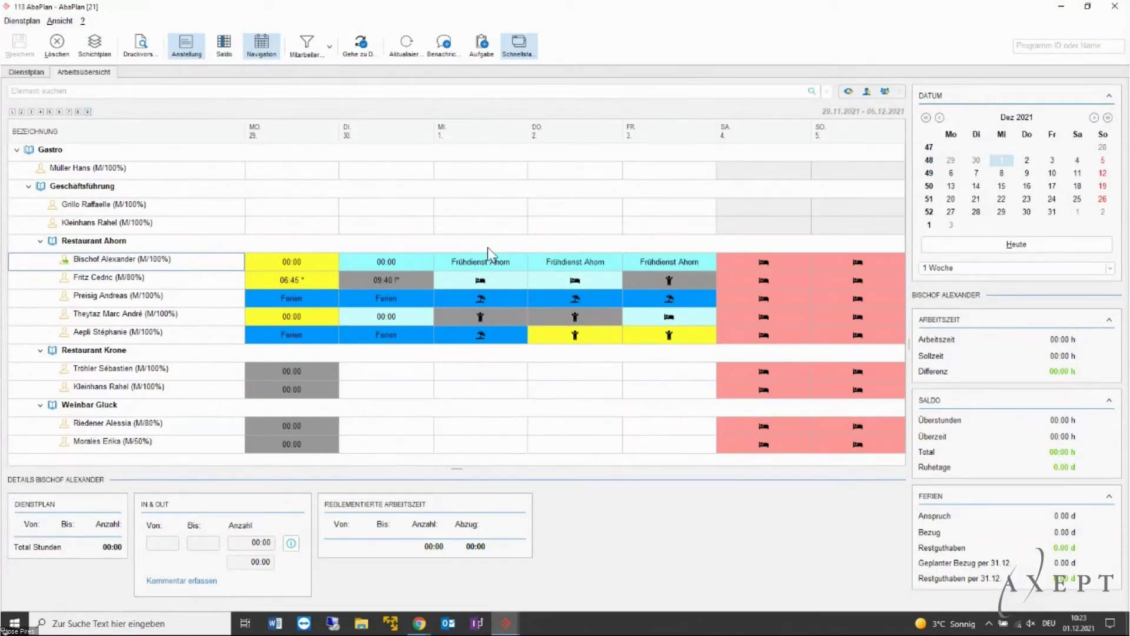
Step: Record In & Out times from 07:00 to 14:00 for the first Restaurant Ahorn employee on 29 November and save
{"action": "left_click", "coordinate": [302, 261]}
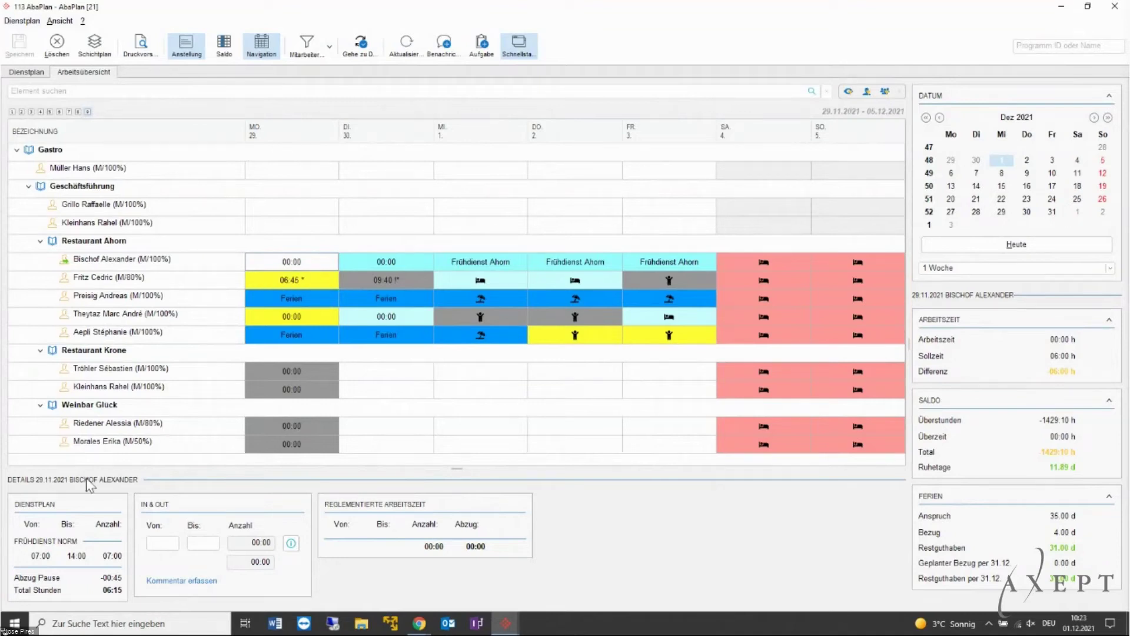
{"action": "left_click_drag", "start_coordinate": [447, 468], "coordinate": [457, 356]}
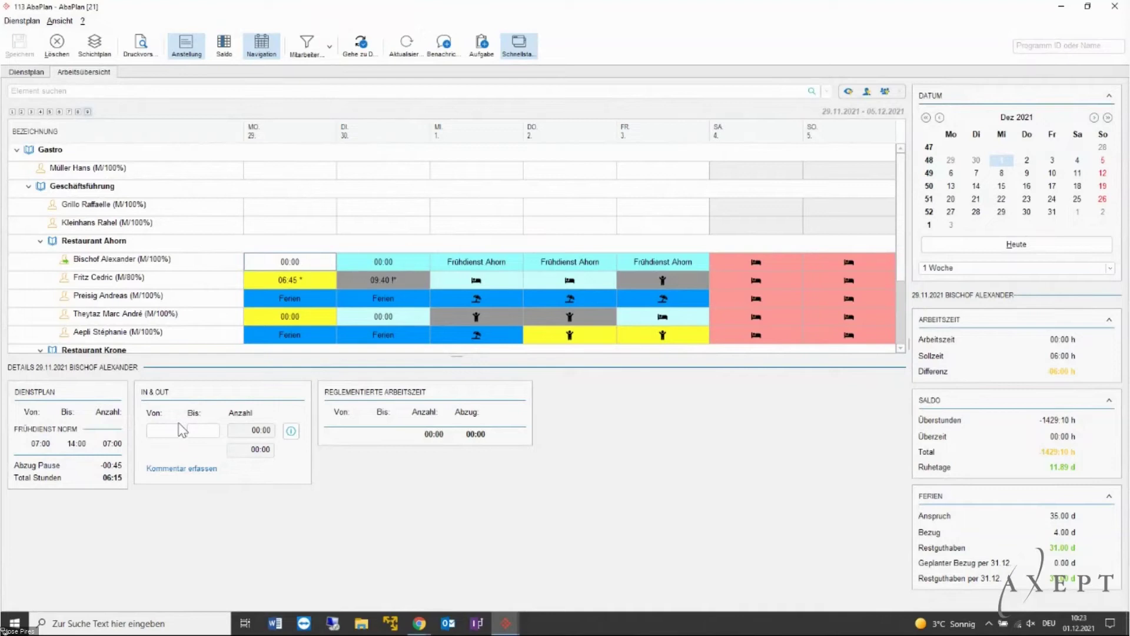
{"action": "left_click", "coordinate": [175, 431]}
{"action": "left_click", "coordinate": [175, 432]}
{"action": "type", "text": "07:00"}
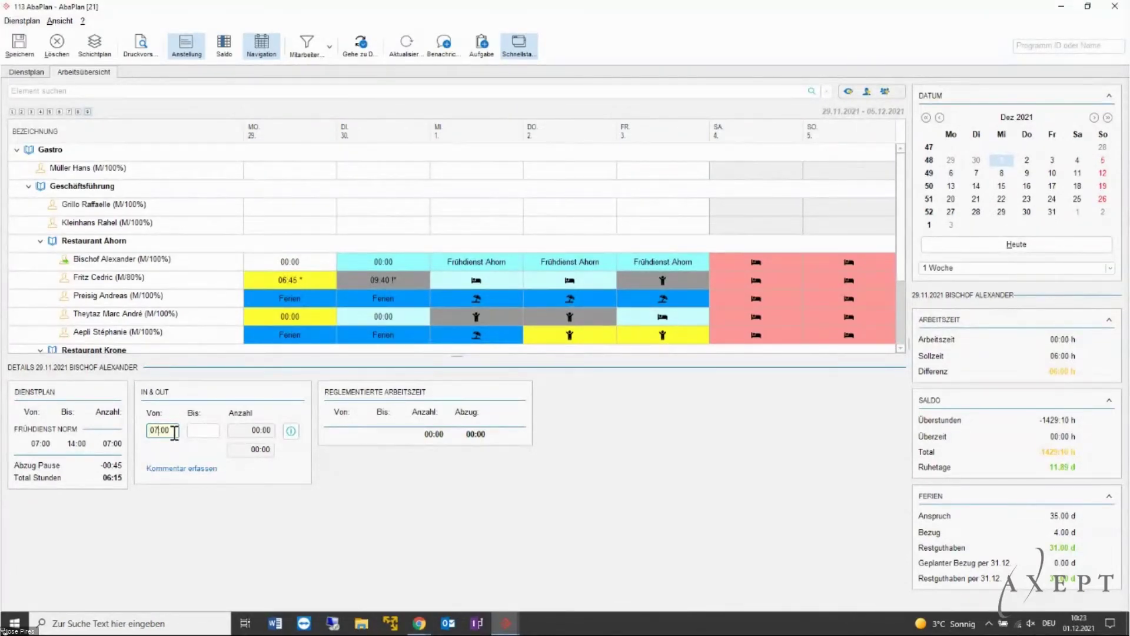
{"action": "left_click", "coordinate": [203, 433]}
{"action": "type", "text": "14:00"}
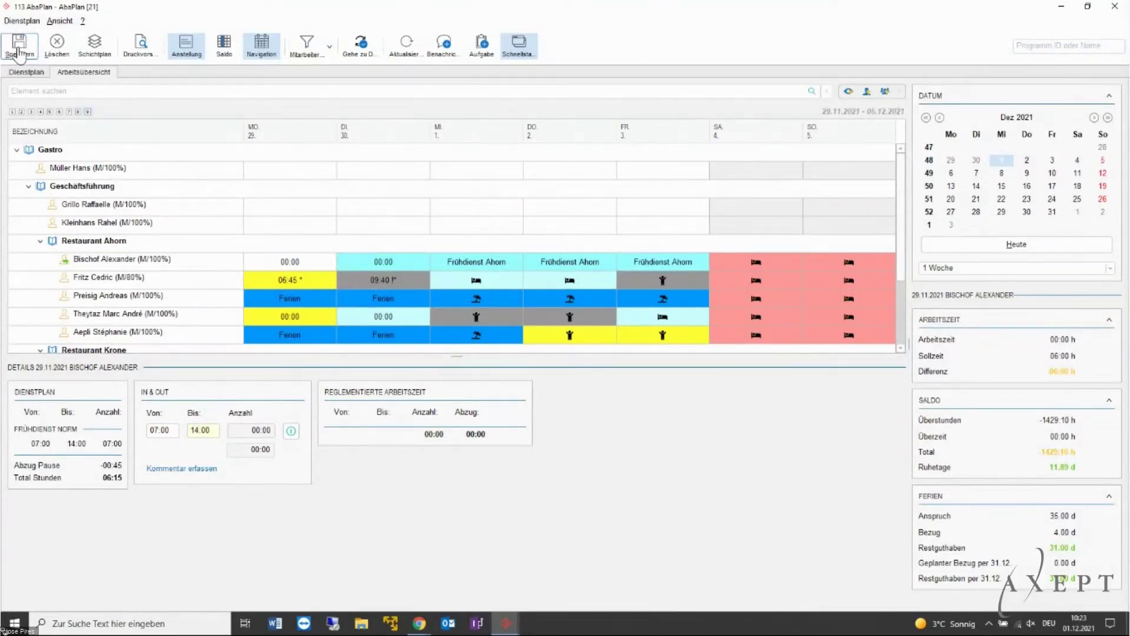
{"action": "left_click", "coordinate": [19, 56]}
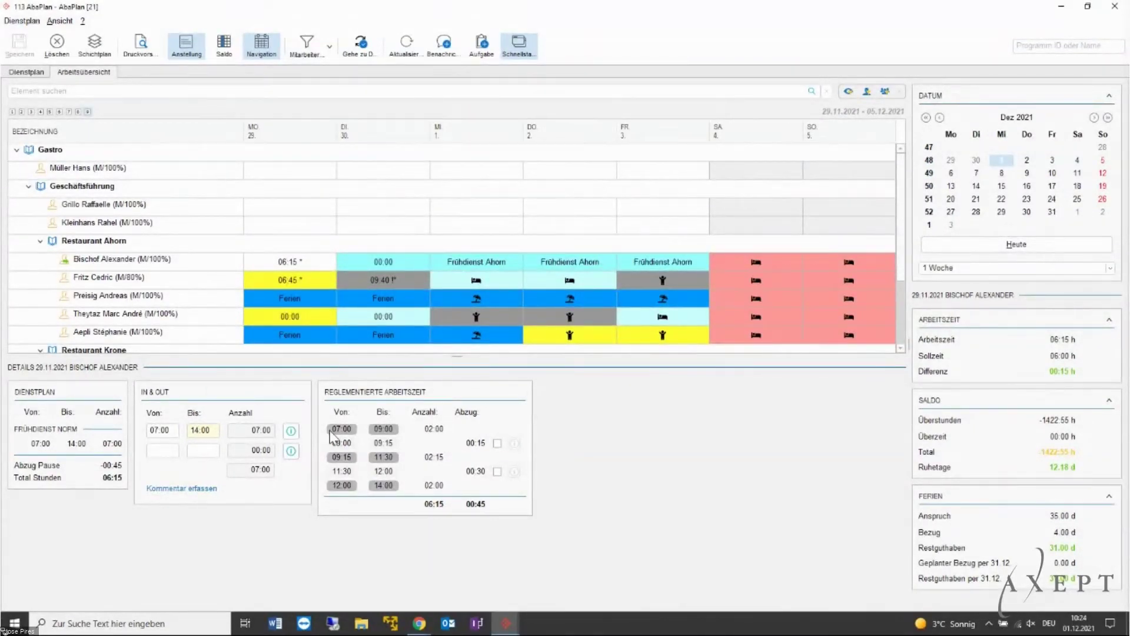
Step: Examine the second Restaurant Ahorn employee's 30 November working-time details and filter the overview to entries needing a check
{"action": "left_click", "coordinate": [390, 283]}
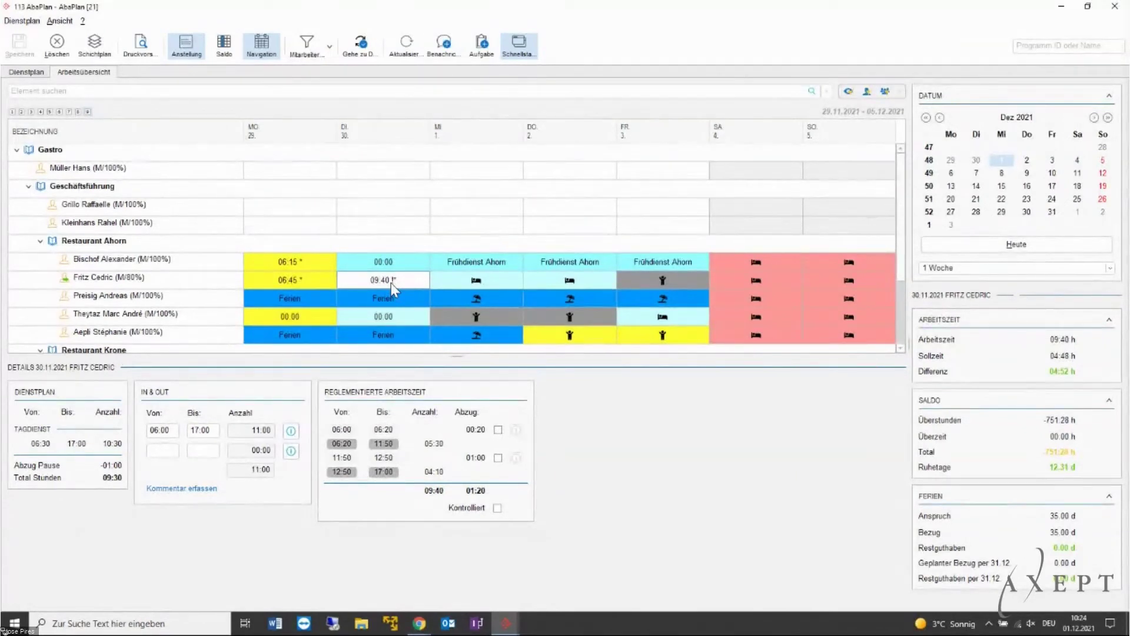
{"action": "left_click", "coordinate": [179, 449]}
{"action": "left_click", "coordinate": [176, 432]}
{"action": "left_click", "coordinate": [211, 435]}
{"action": "left_click", "coordinate": [465, 515]}
{"action": "left_click", "coordinate": [848, 93]}
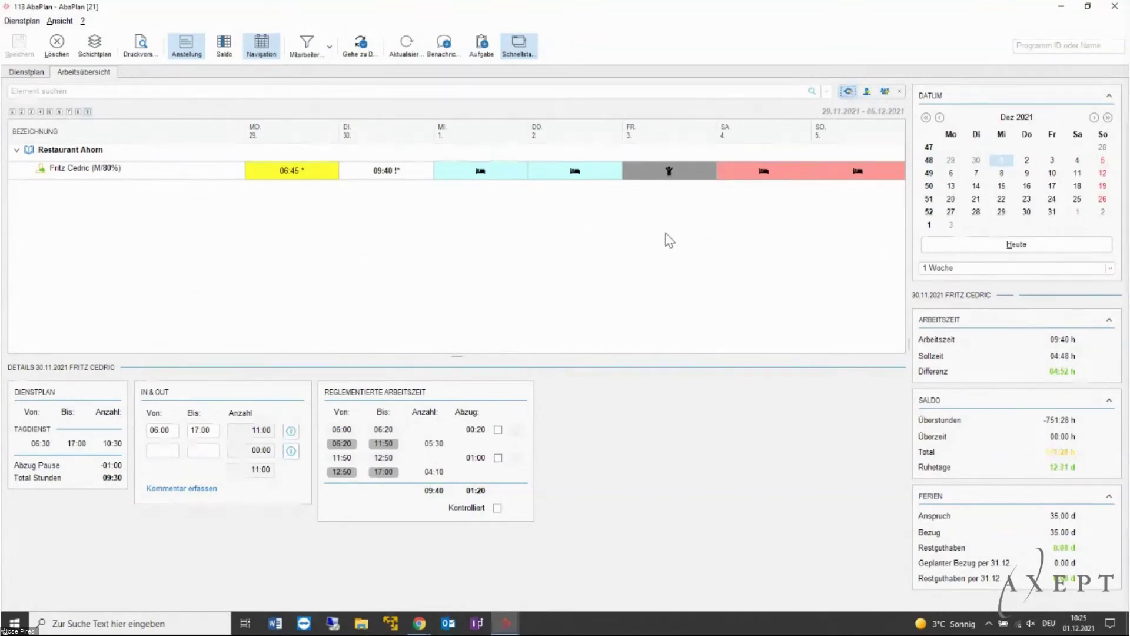
Step: Try ticking the 00:20 and 01:00 deduction checkboxes for the filtered employee's 30 November working time
{"action": "left_click", "coordinate": [407, 176]}
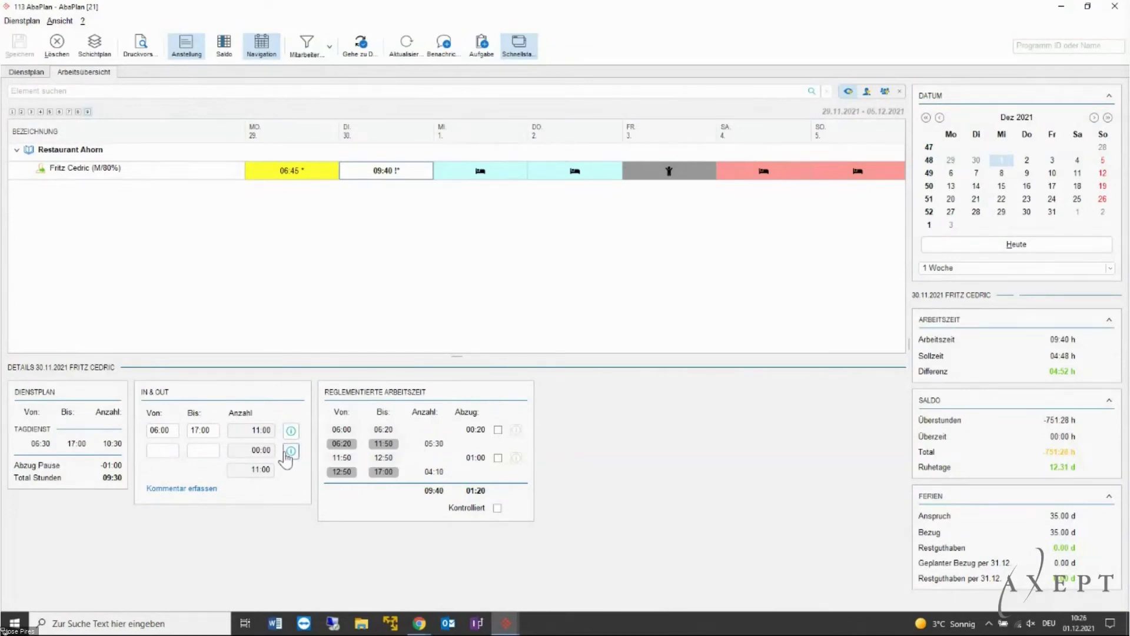
{"action": "left_click", "coordinate": [499, 430]}
{"action": "left_click", "coordinate": [500, 431]}
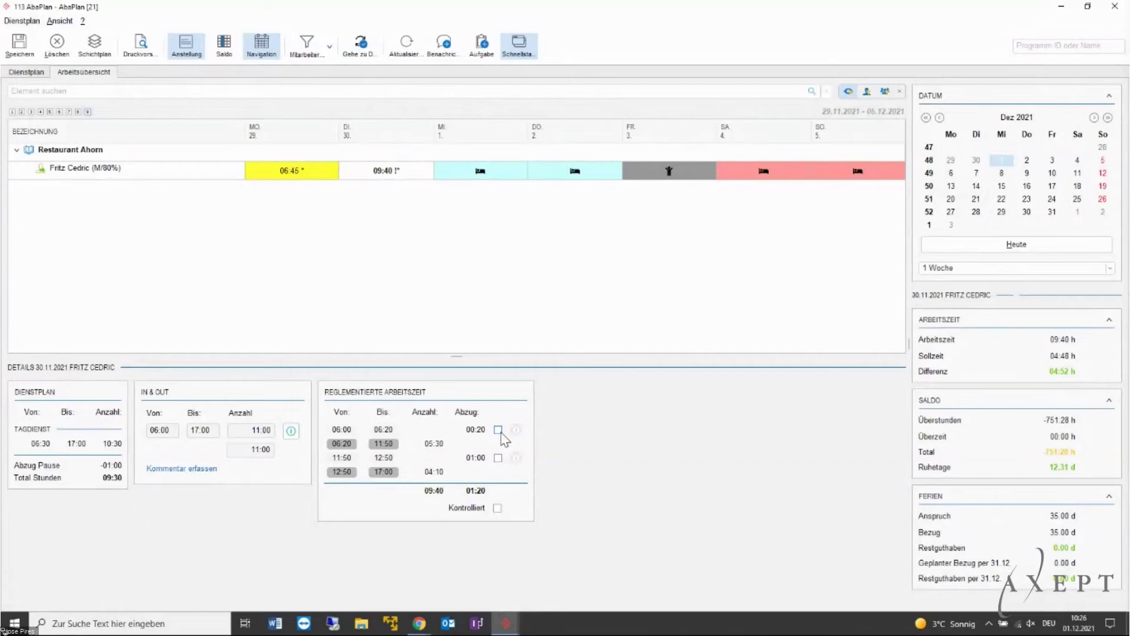
{"action": "left_click", "coordinate": [498, 430]}
{"action": "left_click", "coordinate": [498, 458]}
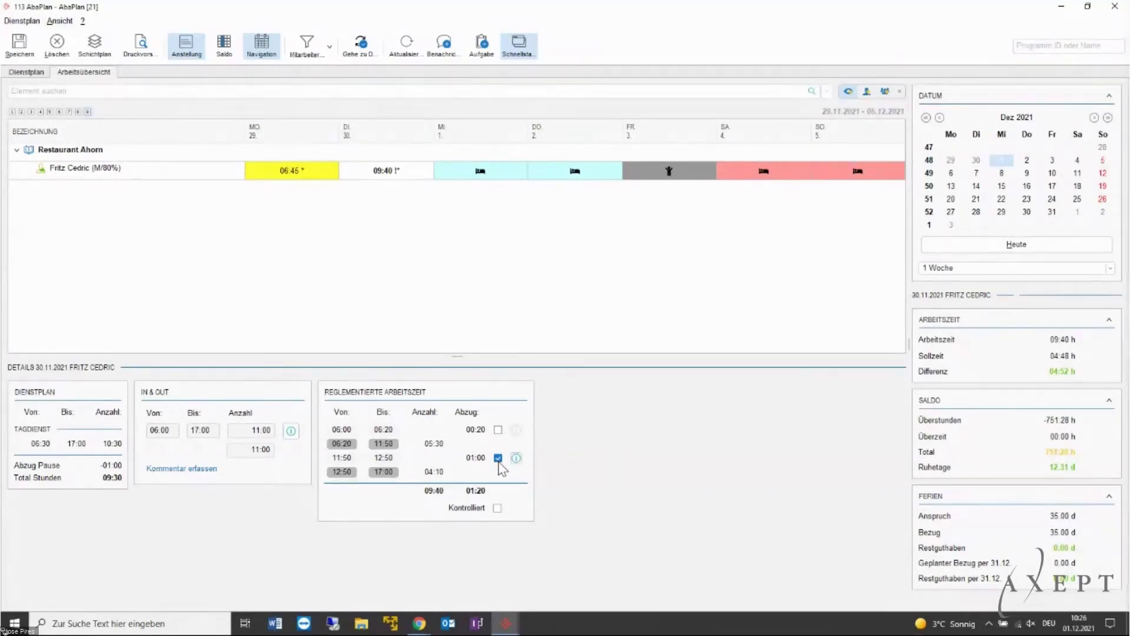
{"action": "left_click", "coordinate": [498, 430]}
Step: Mark the 30 November working time as Kontrolliert, clear both deduction checkboxes, and save
{"action": "left_click", "coordinate": [497, 507]}
{"action": "left_click", "coordinate": [498, 430]}
{"action": "left_click", "coordinate": [498, 458]}
{"action": "left_click", "coordinate": [20, 57]}
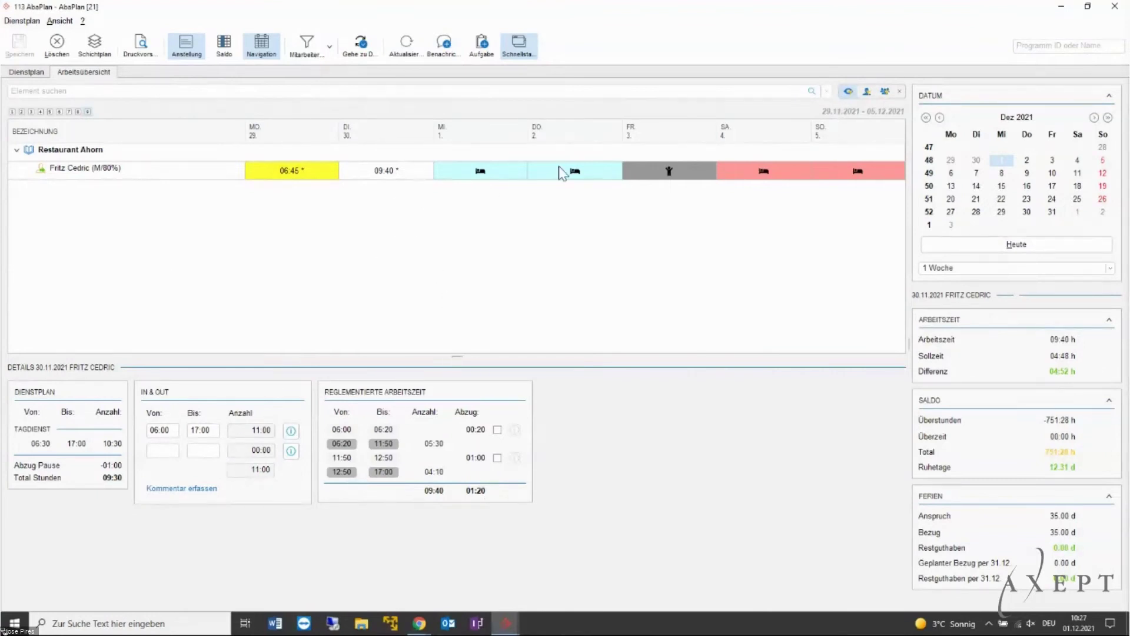
Step: Refresh the filtered Arbeitsübersicht and display all employees again
{"action": "left_click", "coordinate": [848, 92]}
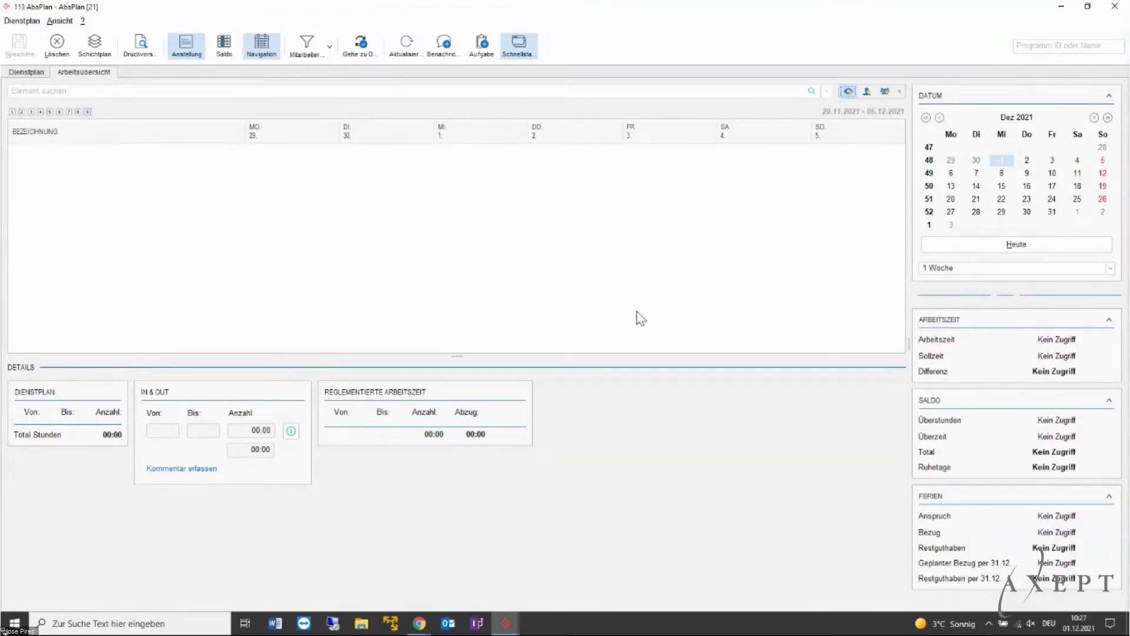
{"action": "left_click", "coordinate": [848, 92]}
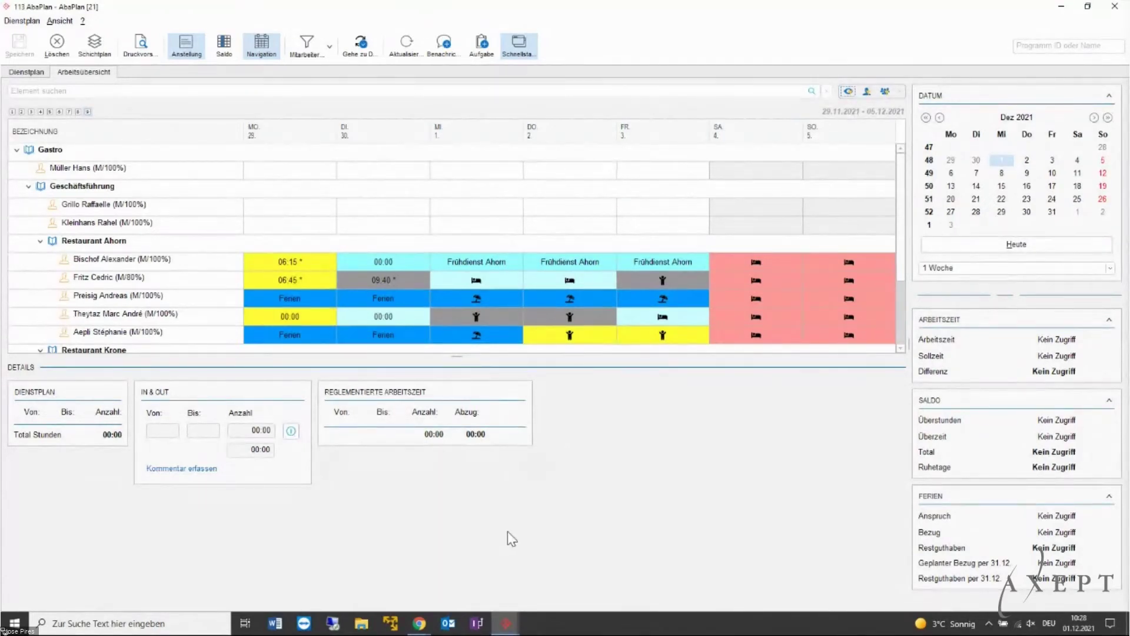
Step: Switch to the Abacus ERP login page in Chrome and sign in to MyAbacus with the username and account password
{"action": "mouse_move", "coordinate": [419, 623]}
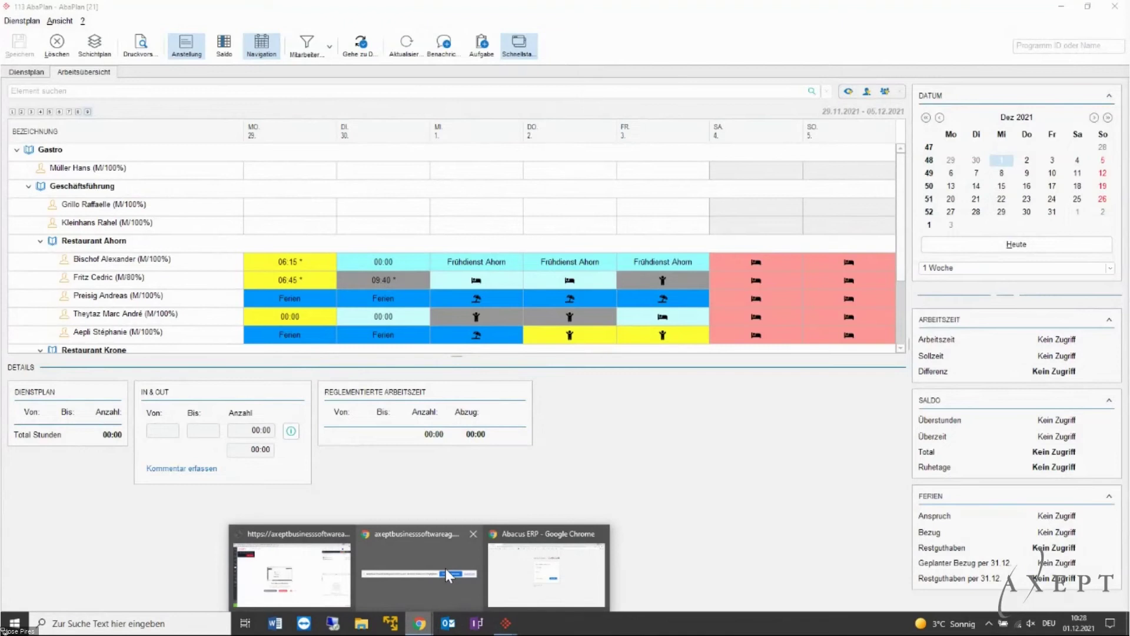
{"action": "left_click", "coordinate": [521, 567]}
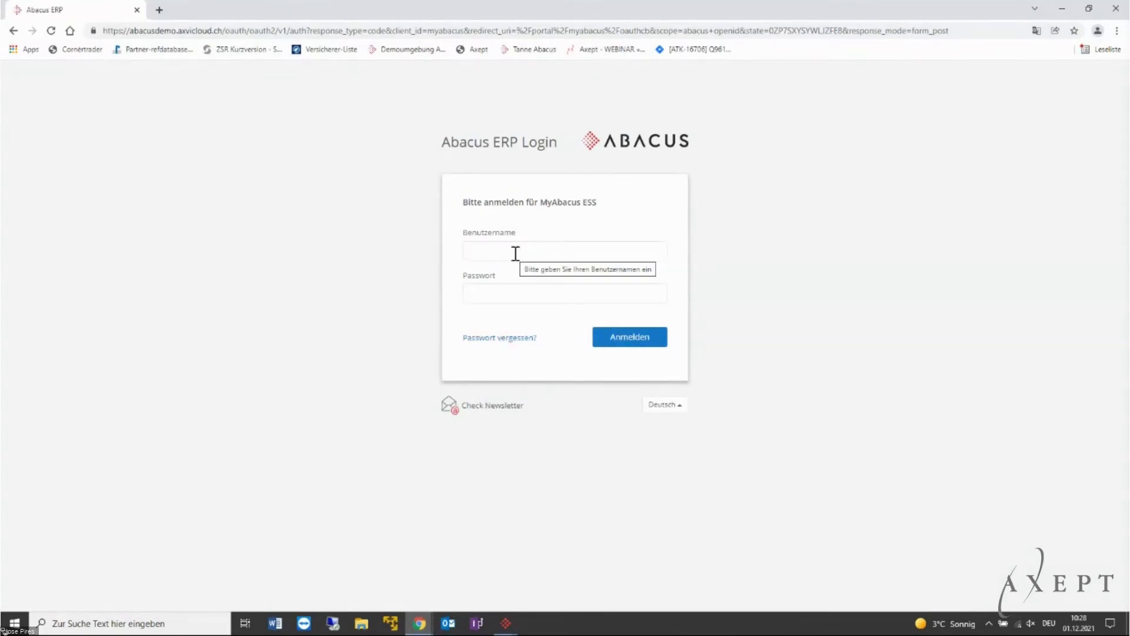
{"action": "type", "text": "ma"}
{"action": "key", "text": "Tab"}
{"action": "type", "text": "*******"}
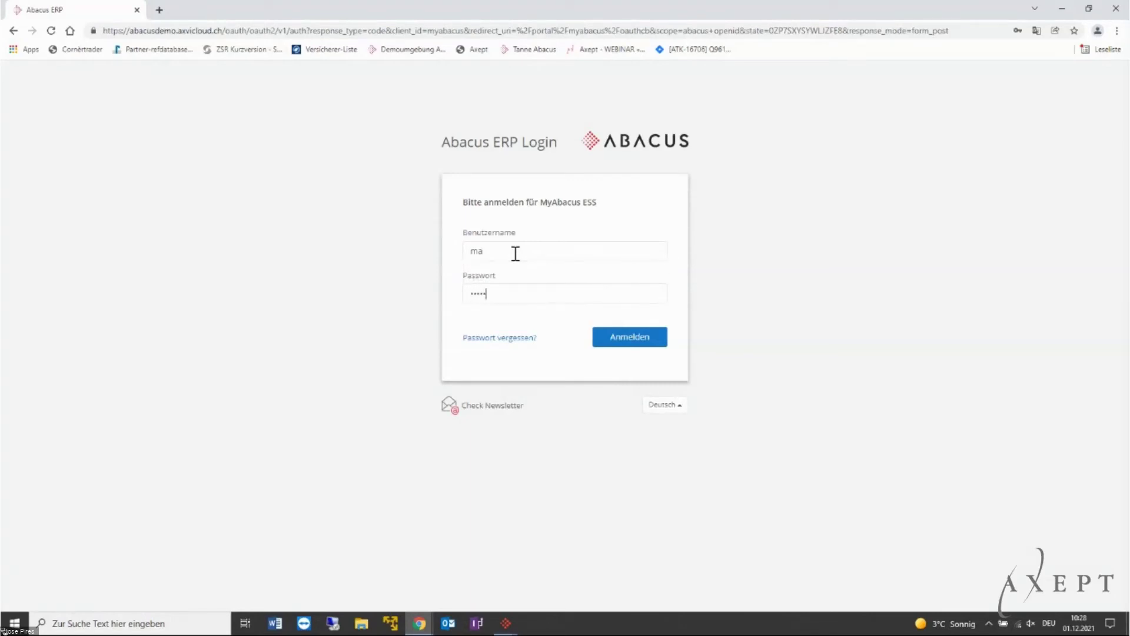
{"action": "key", "text": "Return"}
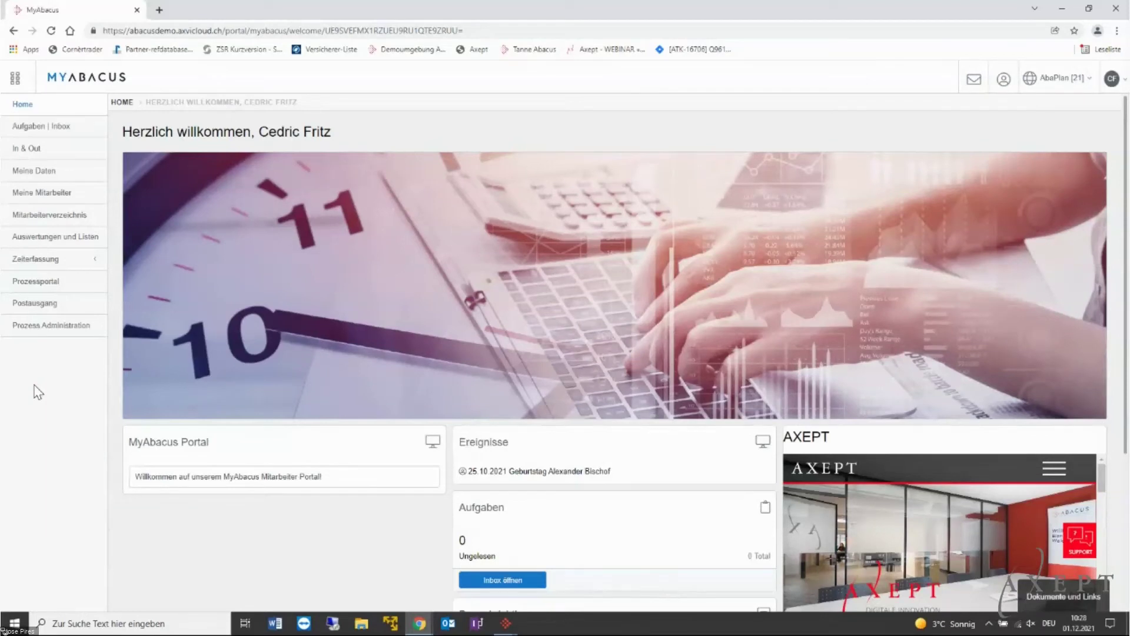
Step: View the December Arbeitsübersicht under Zeiterfassung in MyAbacus and open the weekly Dienstplan
{"action": "left_click", "coordinate": [44, 261]}
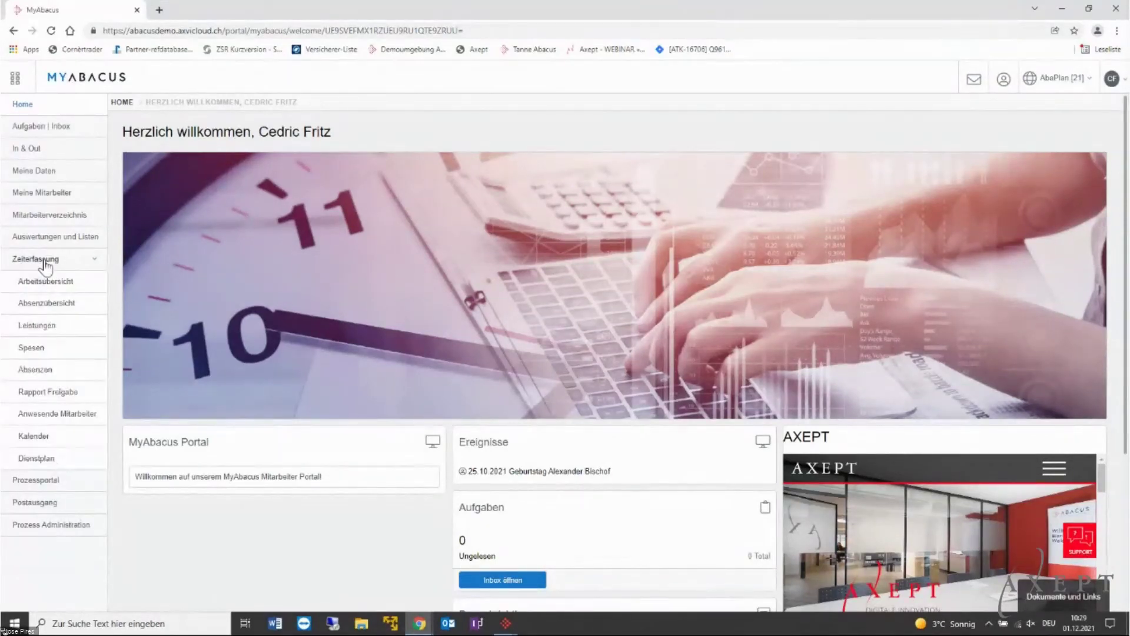
{"action": "left_click", "coordinate": [71, 283]}
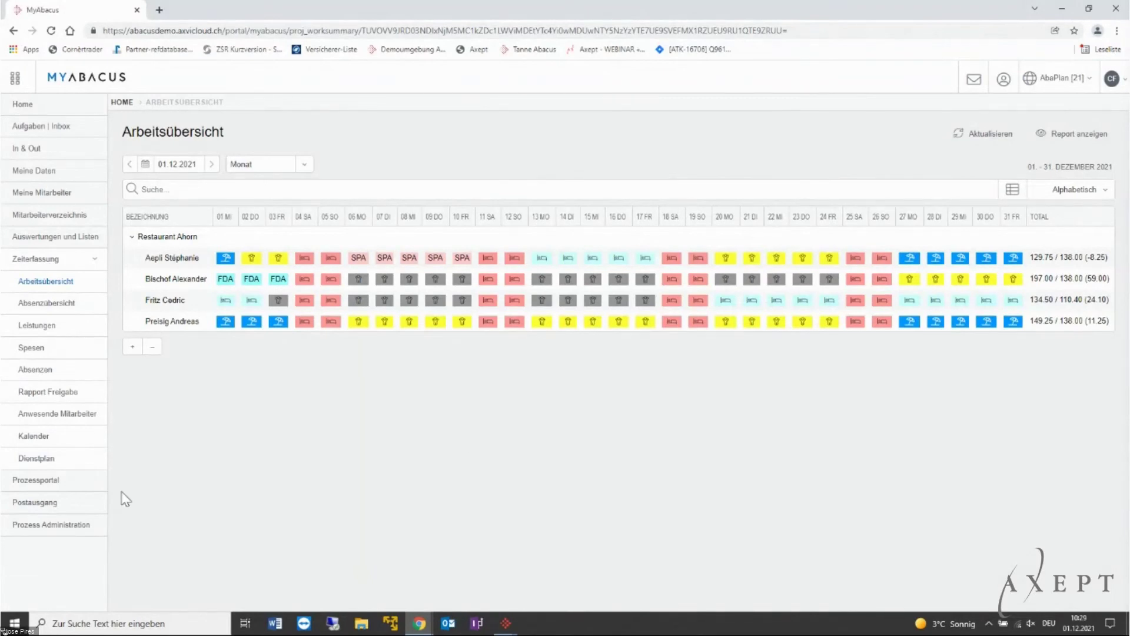
{"action": "left_click", "coordinate": [64, 464]}
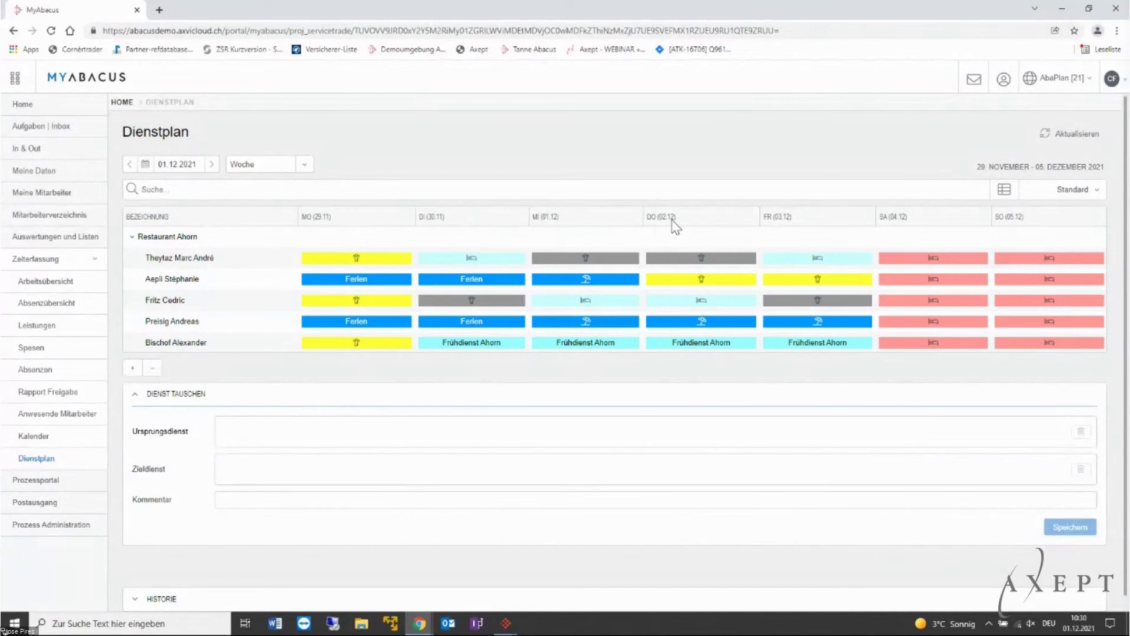
Step: In the week of 6–12 December, choose the 10.12.2021 Tagdienst as Ursprungsdienst and that day's Frühdienst Ahorn as Zieldienst
{"action": "left_click", "coordinate": [214, 169]}
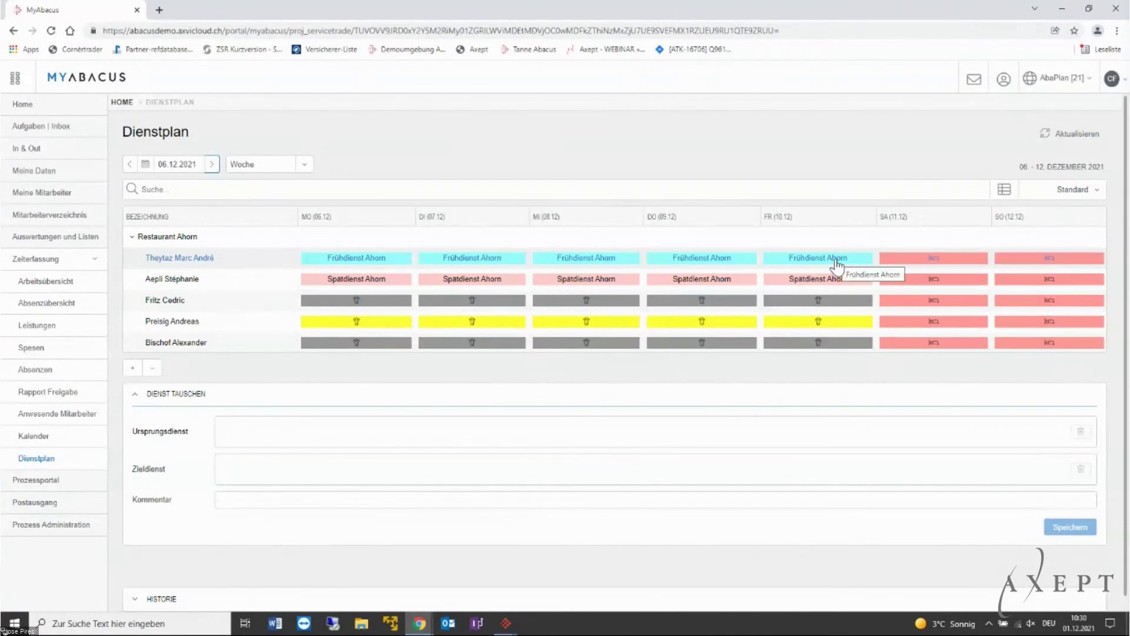
{"action": "left_click", "coordinate": [827, 303]}
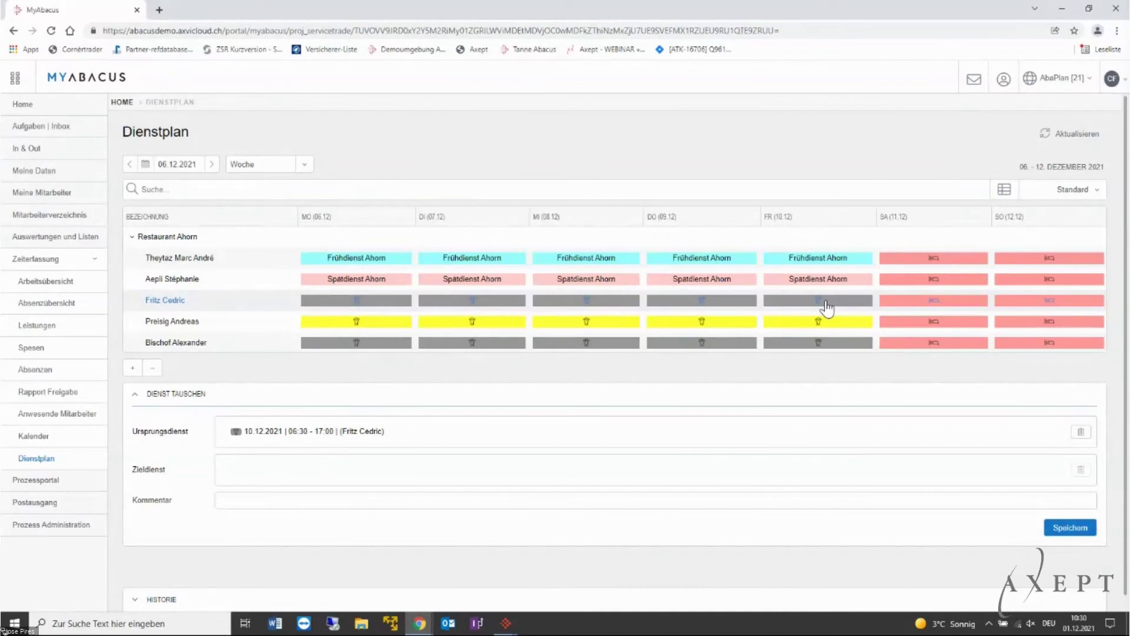
{"action": "left_click", "coordinate": [828, 264]}
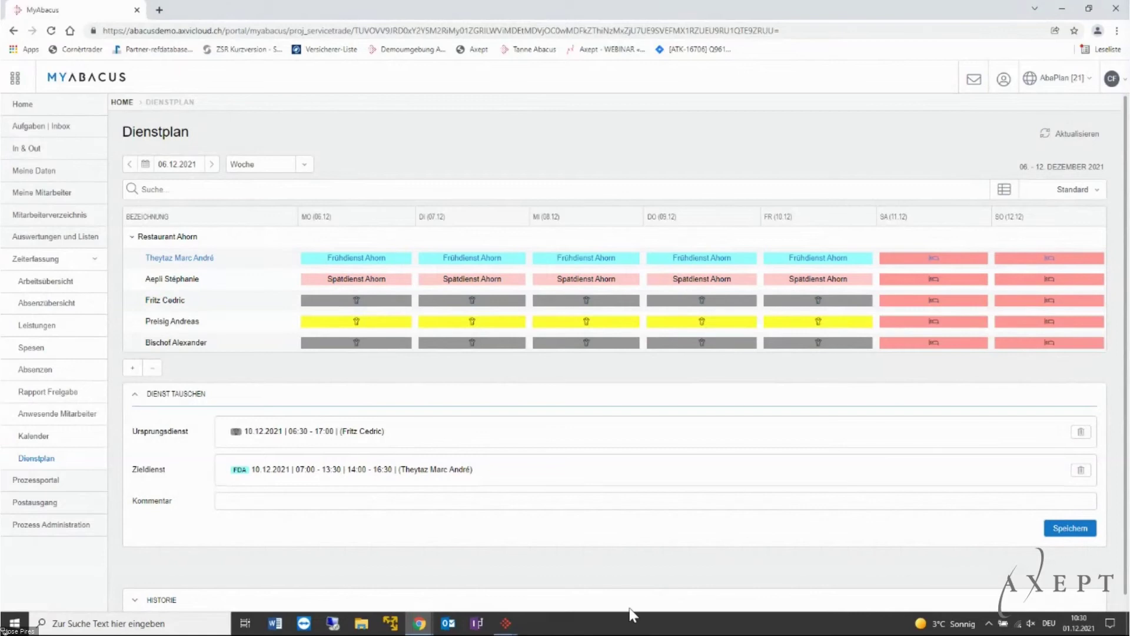
Step: Add the comment "Kann ich hier bitte den Dienst tauschen?" to the shift swap and save the request
{"action": "left_click", "coordinate": [577, 501]}
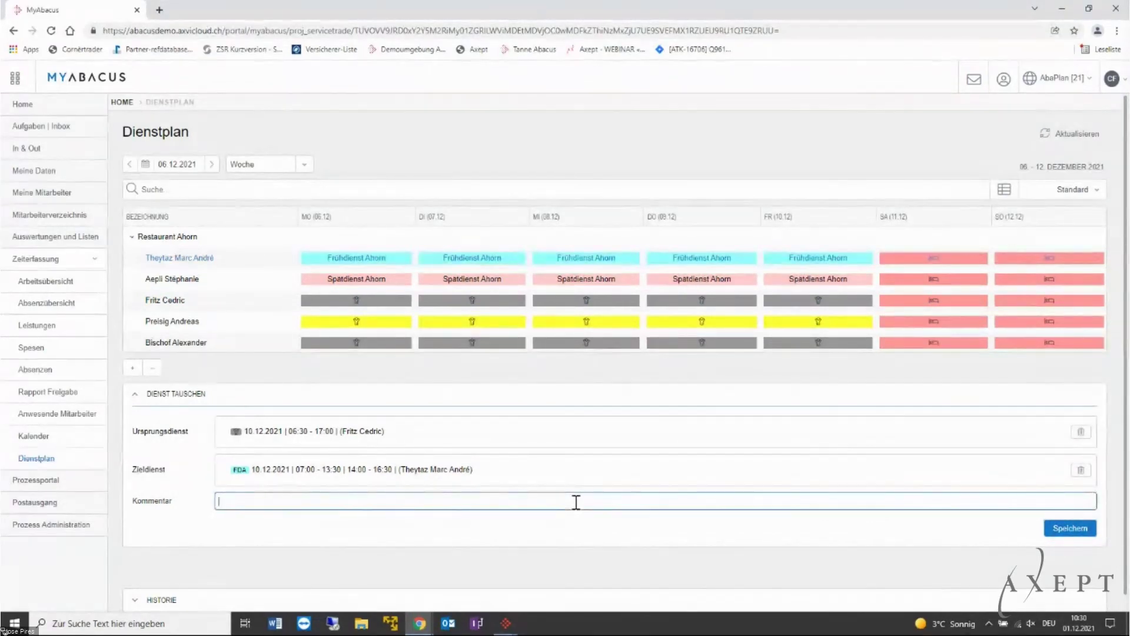
{"action": "type", "text": "Kann ich hier bitte den Dienst tausch"}
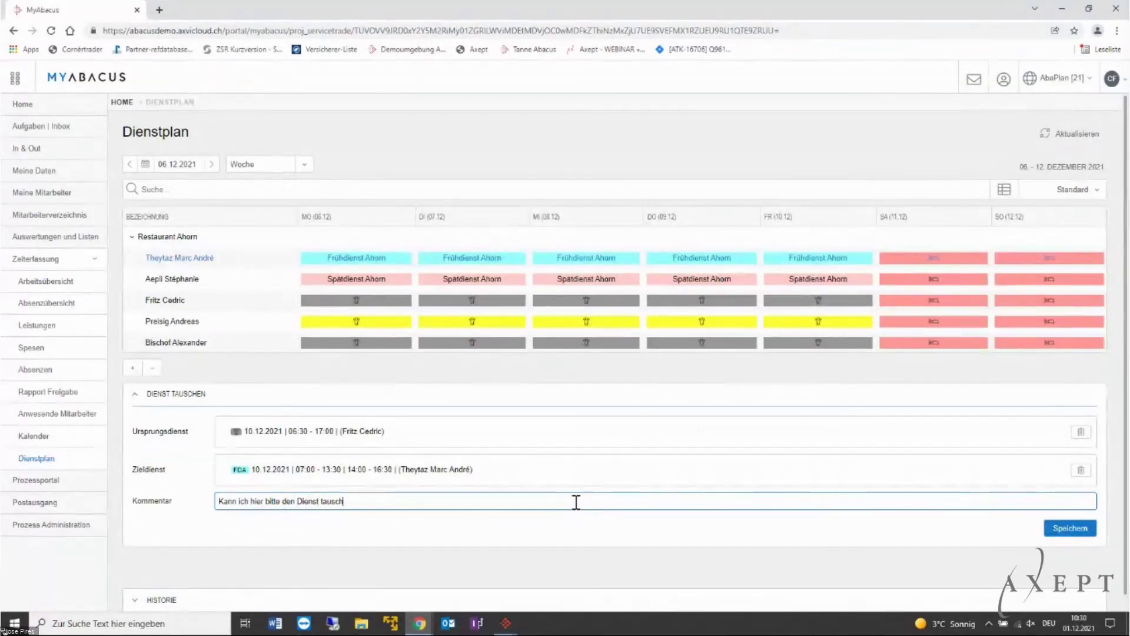
{"action": "type", "text": "en?"}
{"action": "scroll", "coordinate": [576, 502], "scroll_direction": "down", "scroll_amount": 1}
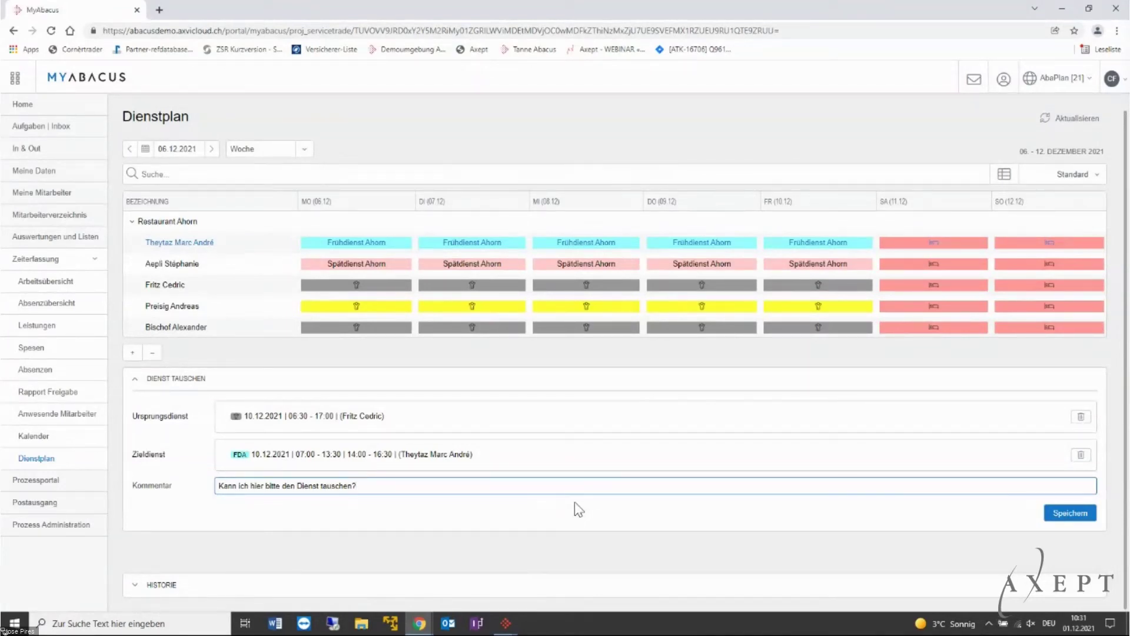
{"action": "left_click", "coordinate": [553, 461]}
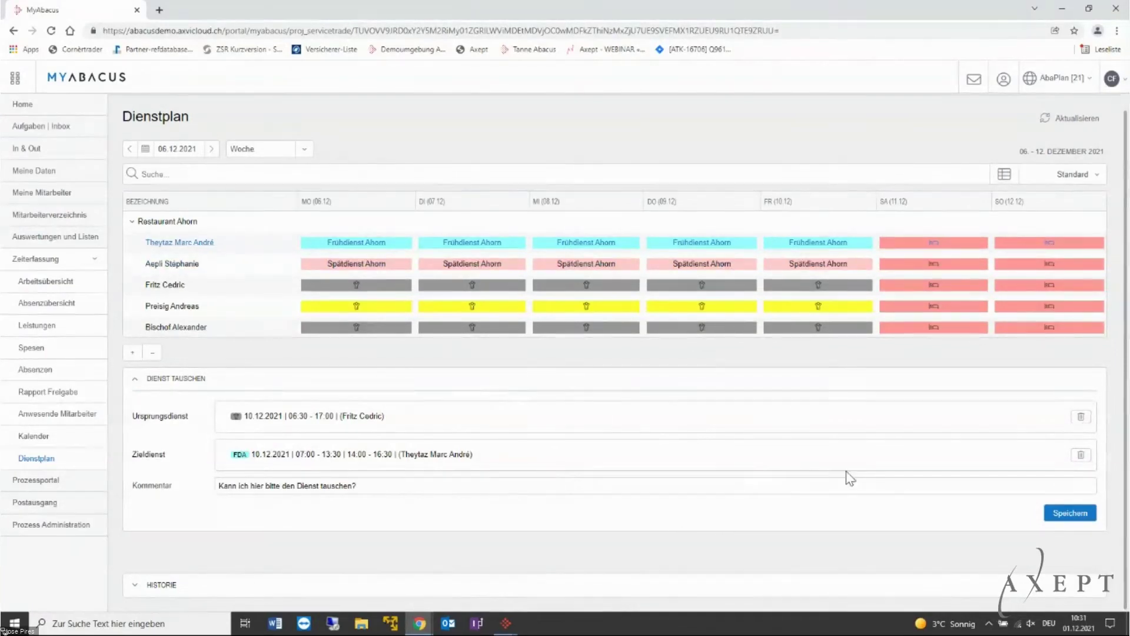
{"action": "left_click", "coordinate": [1064, 521]}
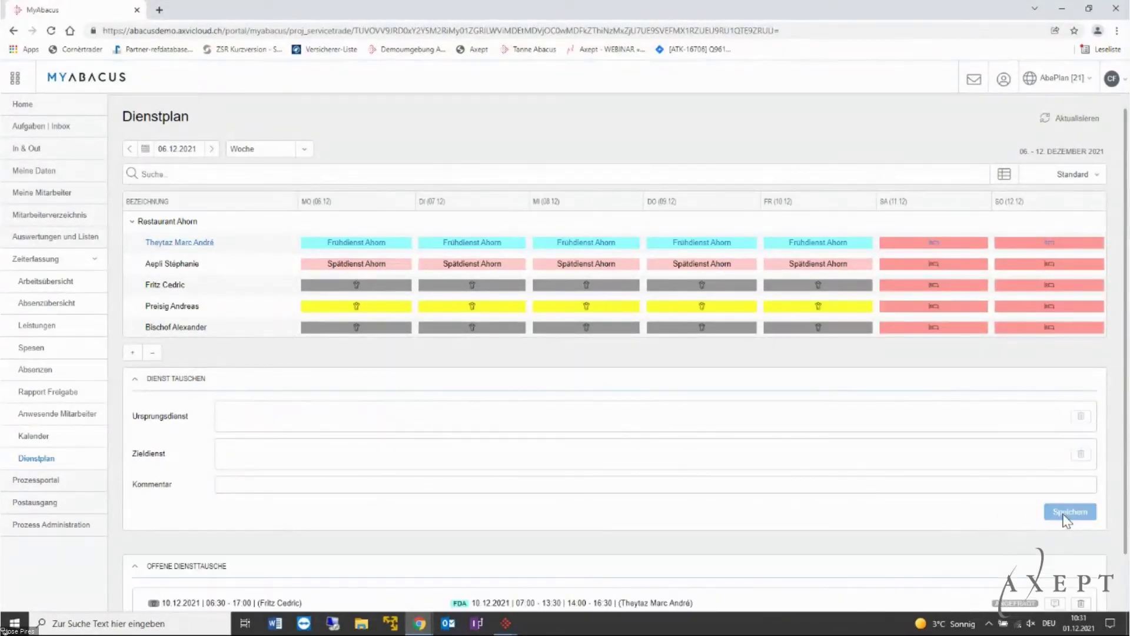
{"action": "scroll", "coordinate": [1067, 521], "scroll_direction": "down", "scroll_amount": 1}
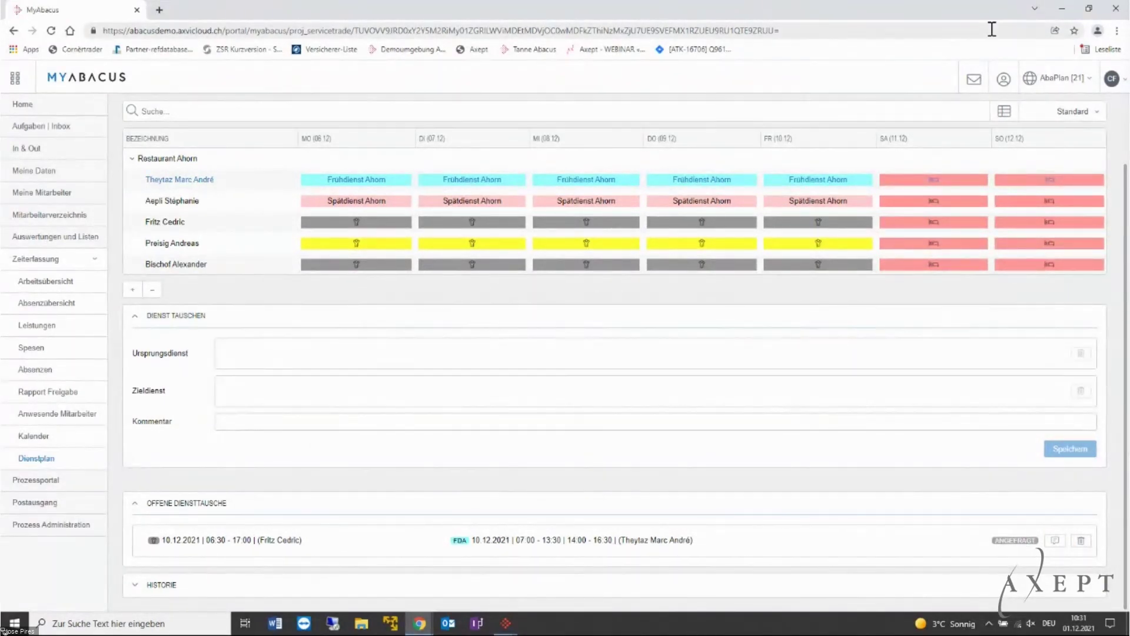
Step: Sign out of MyAbacus and open its login page again from the demo environment's start page
{"action": "left_click", "coordinate": [1114, 80]}
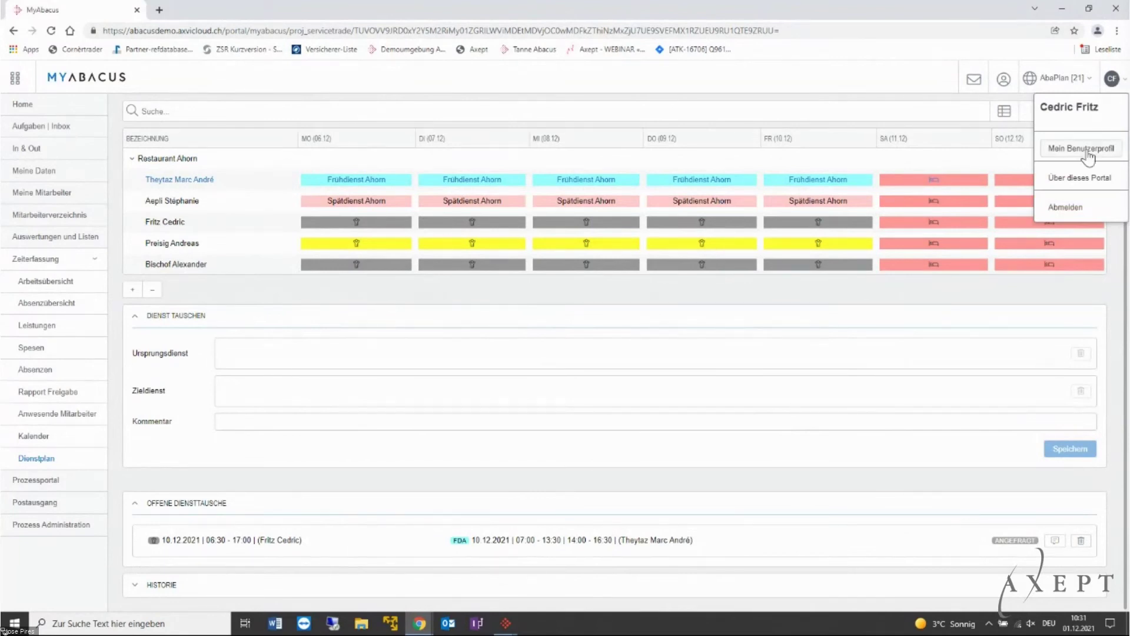
{"action": "left_click", "coordinate": [1063, 208]}
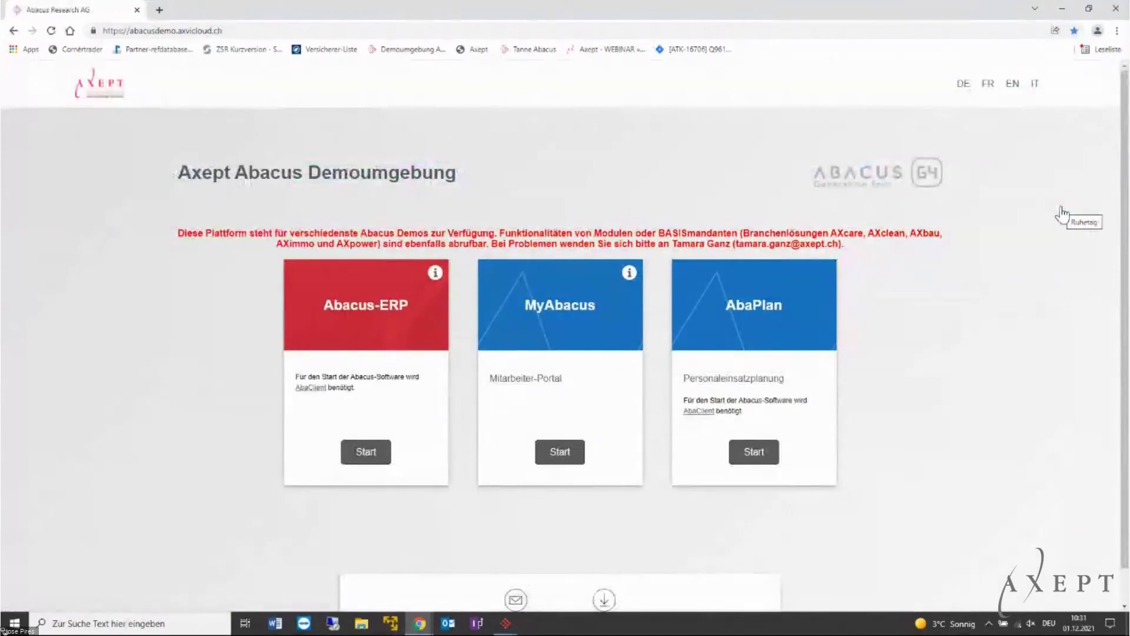
{"action": "left_click", "coordinate": [573, 461]}
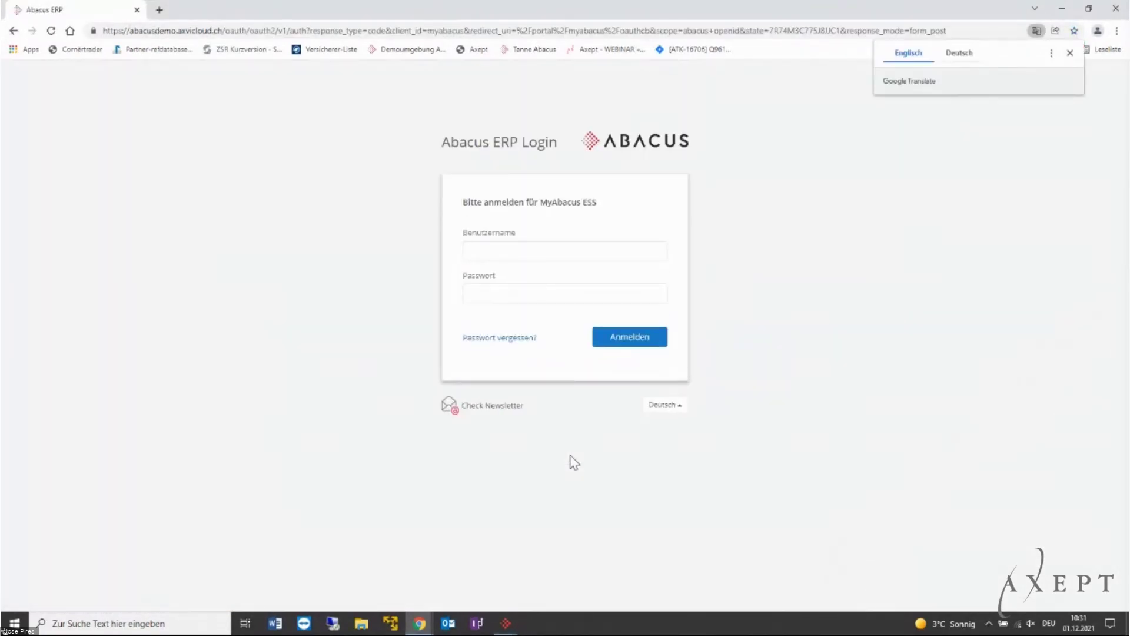
Step: Sign in to MyAbacus as the swap partner with the username and account password
{"action": "type", "text": "vorg"}
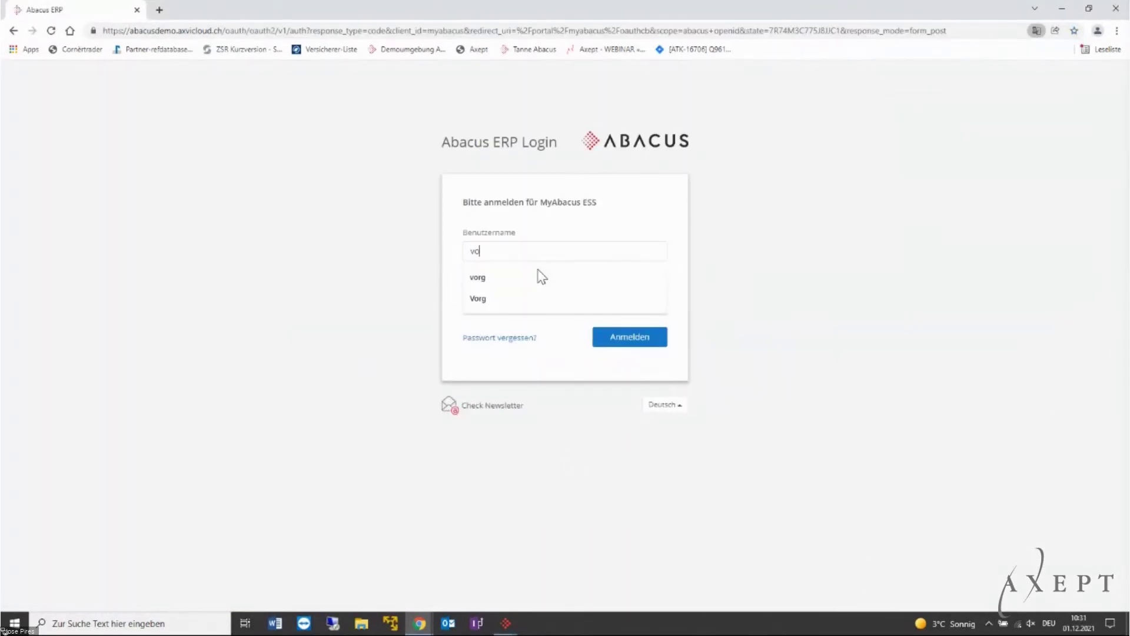
{"action": "left_click", "coordinate": [525, 277]}
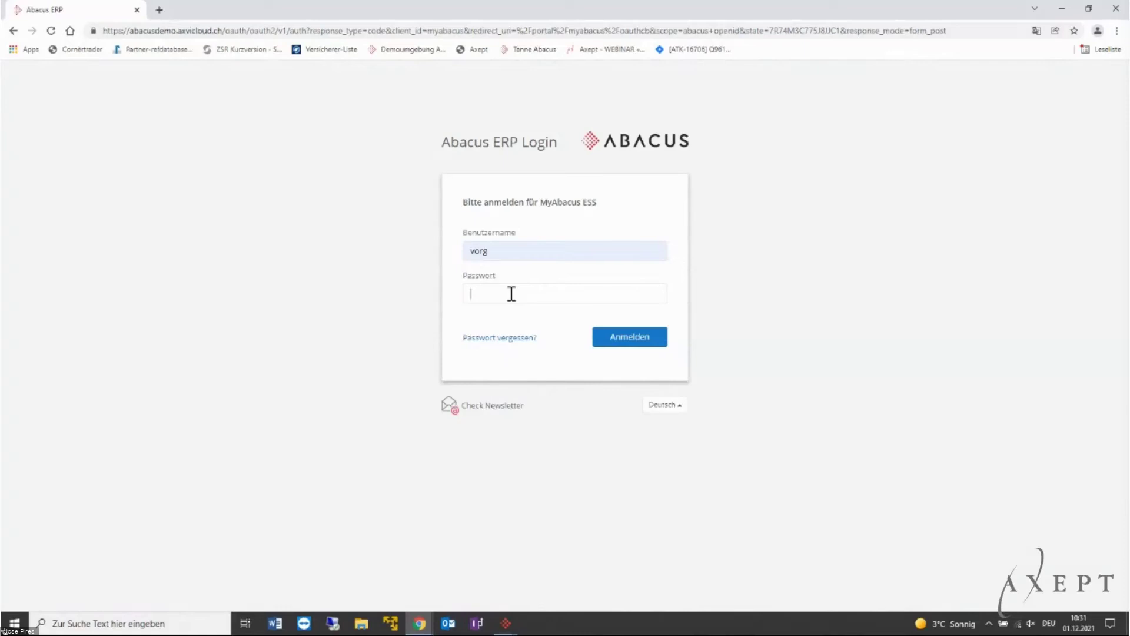
{"action": "left_click", "coordinate": [511, 293]}
{"action": "type", "text": "•••••"}
{"action": "double_click", "coordinate": [464, 291]}
{"action": "type", "text": "••••••••"}
{"action": "left_click", "coordinate": [615, 338]}
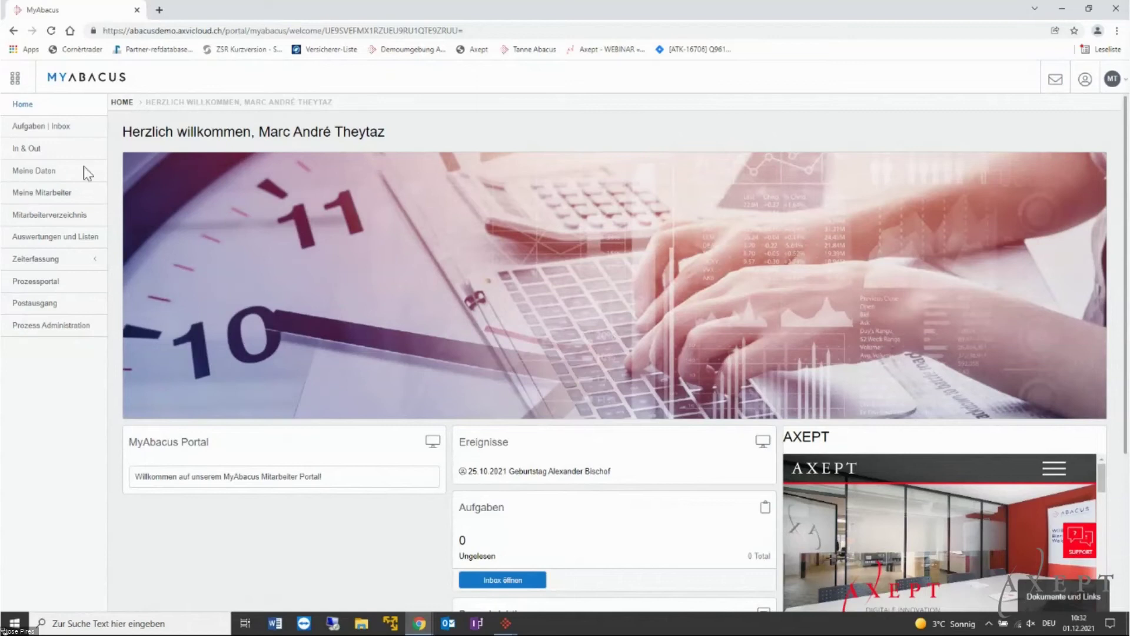
Step: Read the newest "Neuer Diensttausch" notification in the inbox and follow its AbaPlan link to the Dienstplan
{"action": "left_click", "coordinate": [46, 130]}
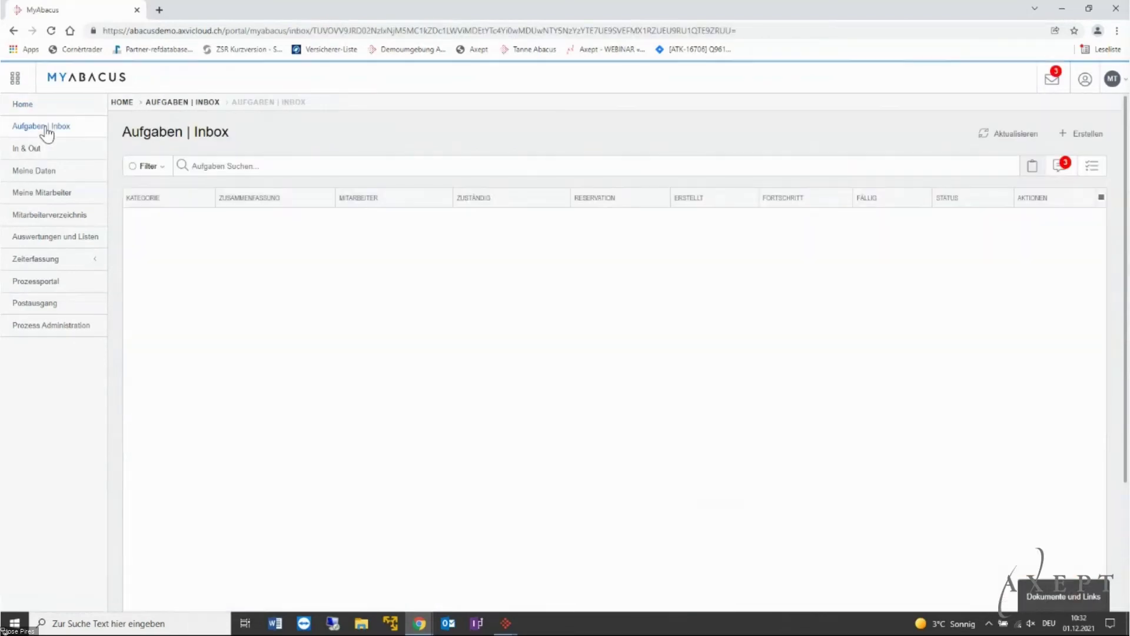
{"action": "left_click", "coordinate": [1061, 176]}
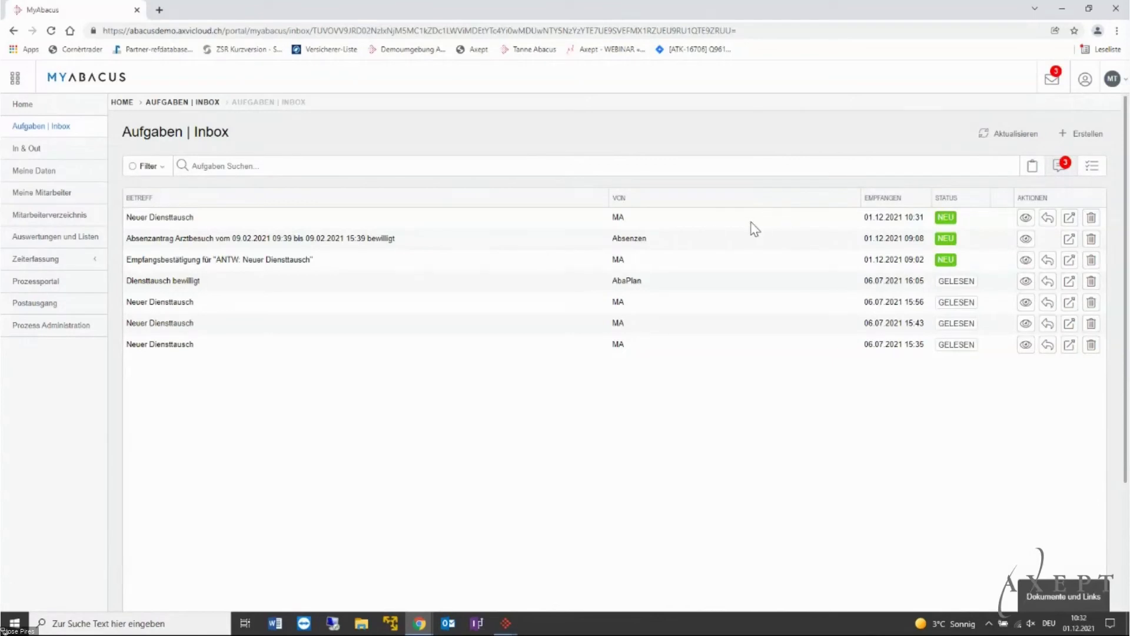
{"action": "left_click", "coordinate": [1025, 219]}
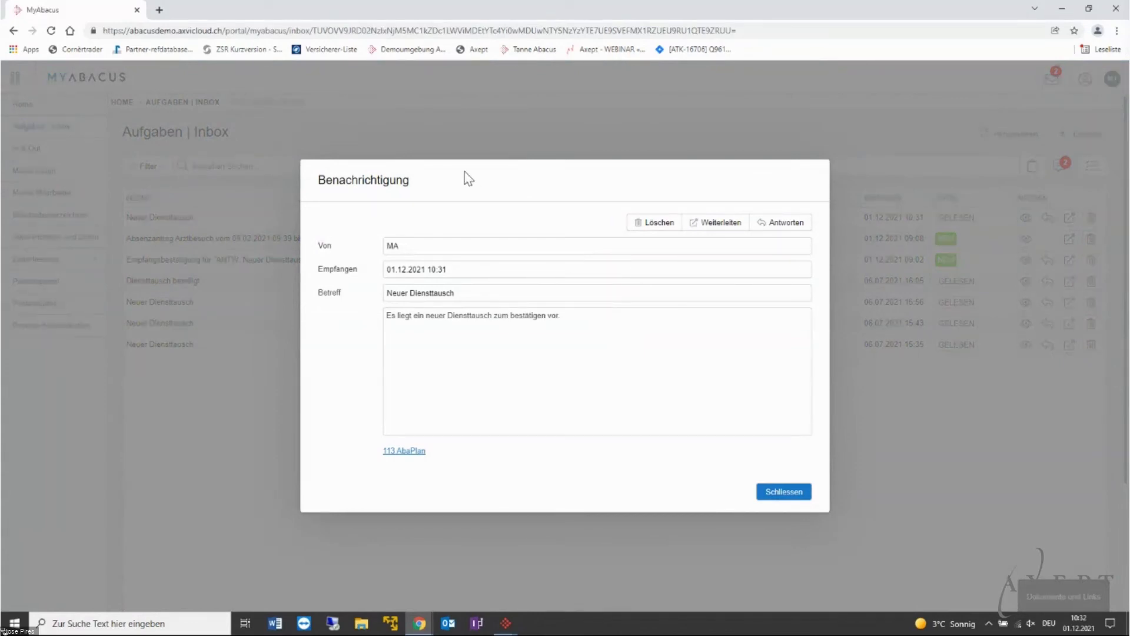
{"action": "left_click", "coordinate": [405, 452]}
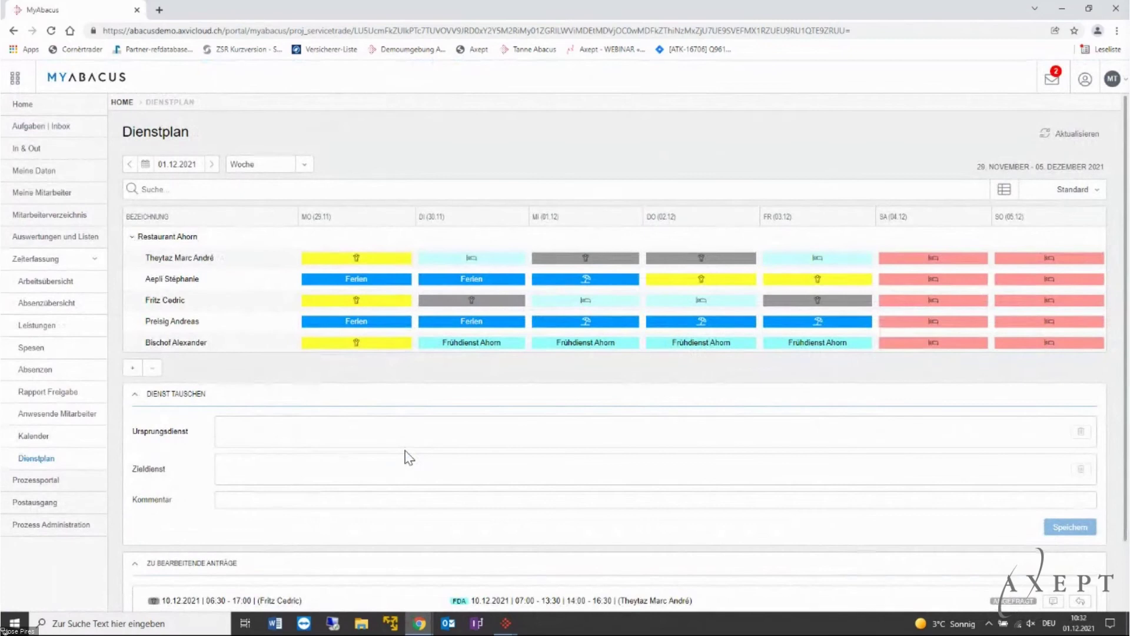
Step: View the comment on the pending 10.12.2021 swap request under Zu bearbeitende Anträge and close it
{"action": "scroll", "coordinate": [406, 456], "scroll_direction": "down", "scroll_amount": 1}
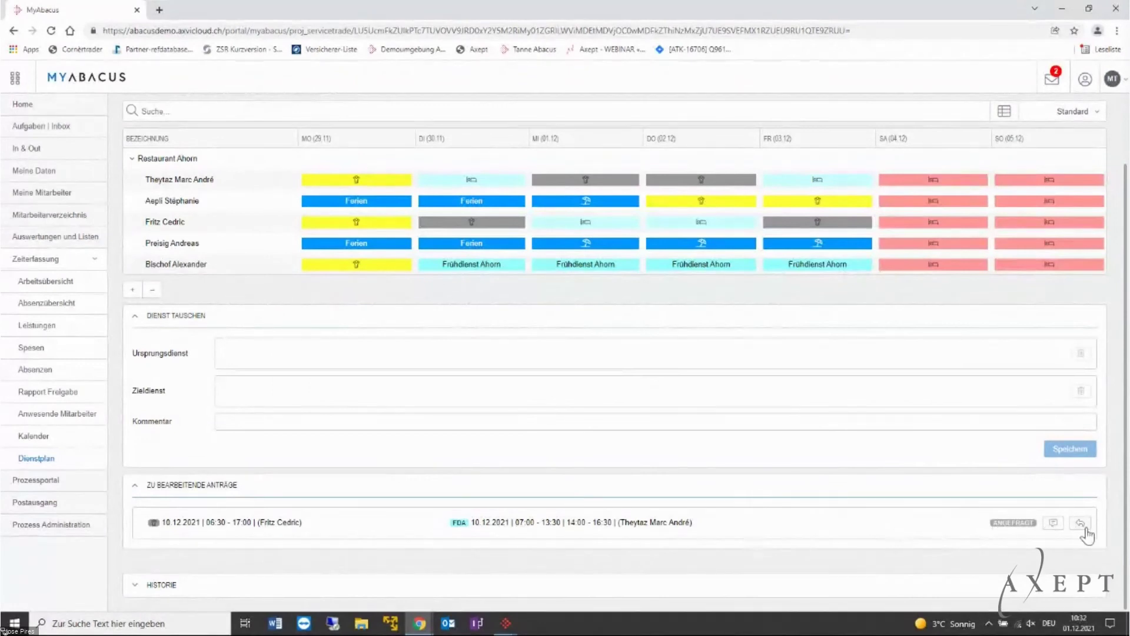
{"action": "left_click", "coordinate": [1054, 526]}
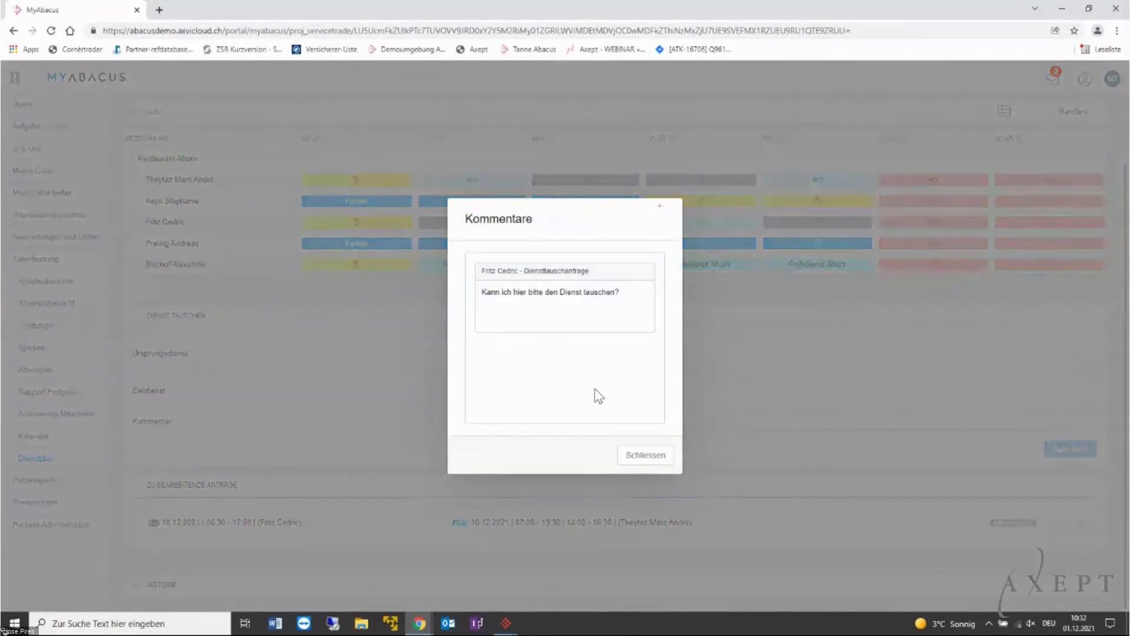
{"action": "left_click", "coordinate": [645, 455]}
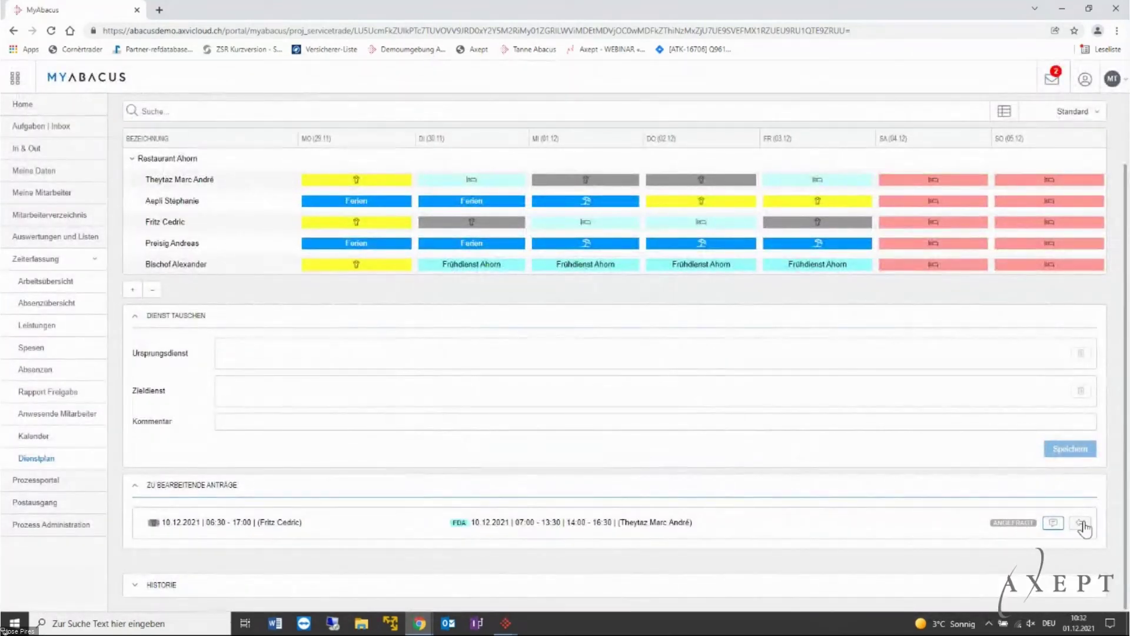
Step: Answer the swap request with the comment "Ja...kein Problem" and confirm it
{"action": "left_click", "coordinate": [1081, 523]}
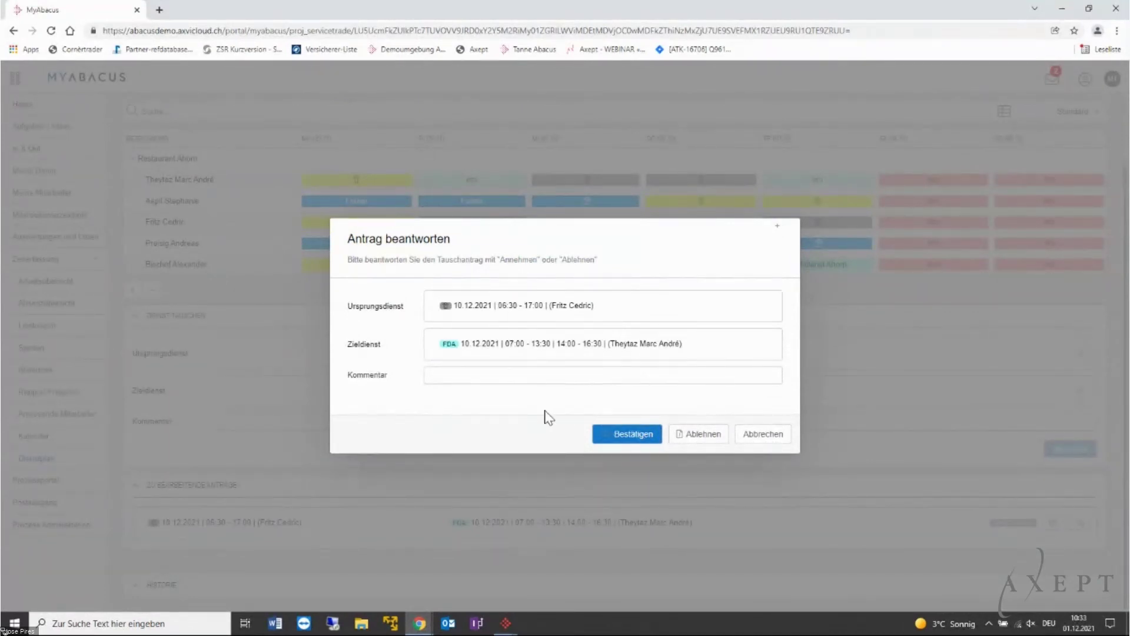
{"action": "left_click", "coordinate": [526, 378]}
{"action": "type", "text": "J....kein Proble"}
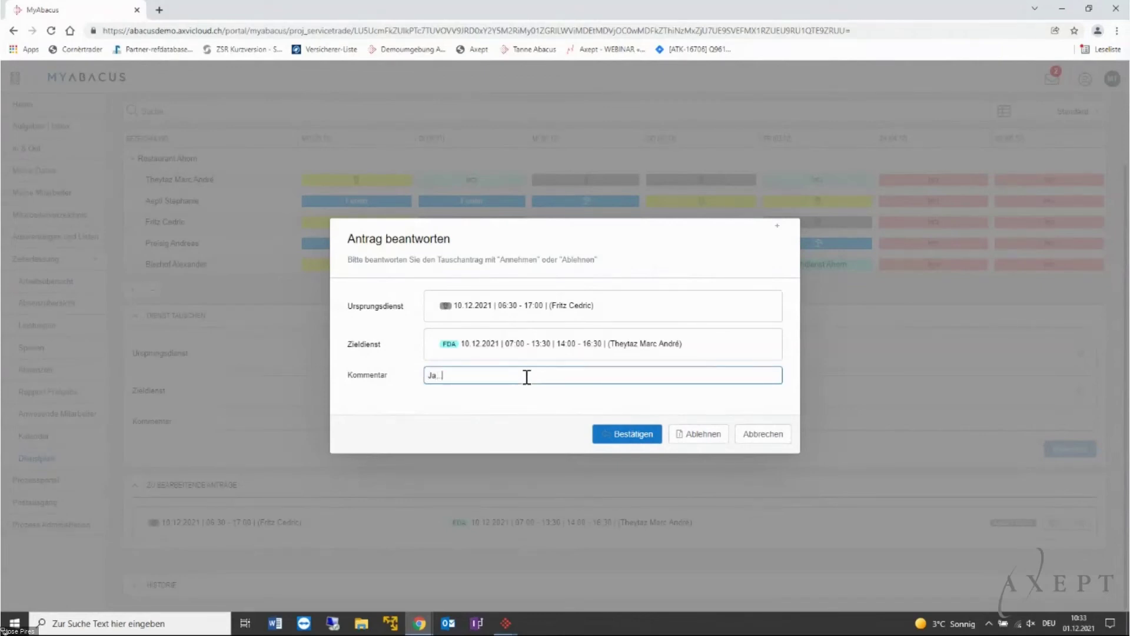
{"action": "type", "text": "m"}
{"action": "left_click", "coordinate": [634, 434]}
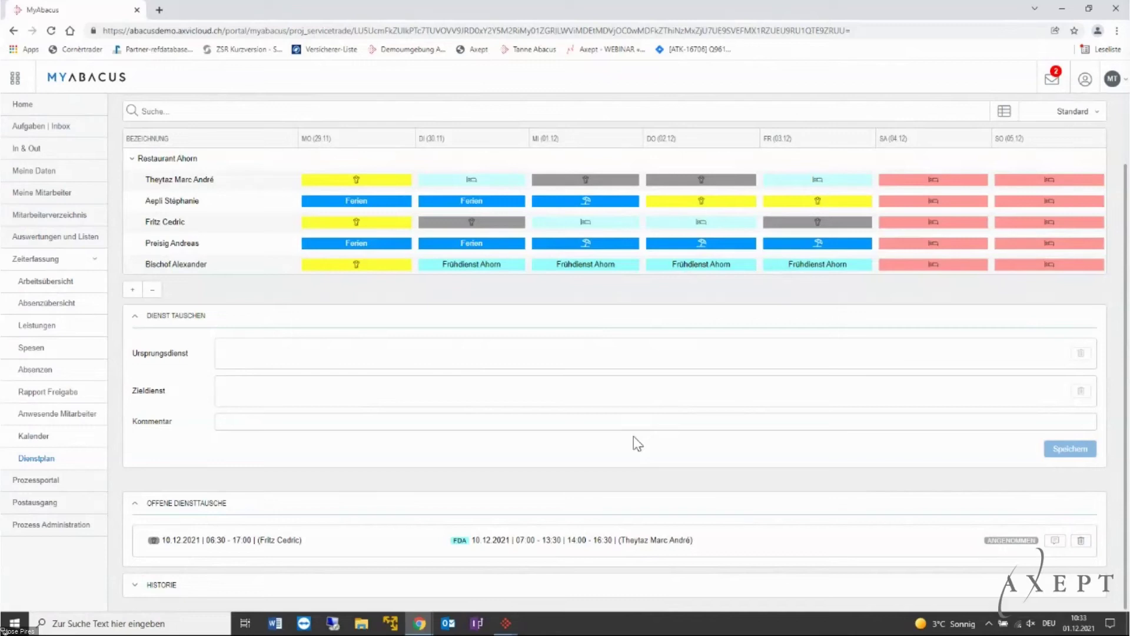
Step: Switch to the AbaPlan desktop program, close it, and restart it from AbaMenu
{"action": "left_click", "coordinate": [505, 624]}
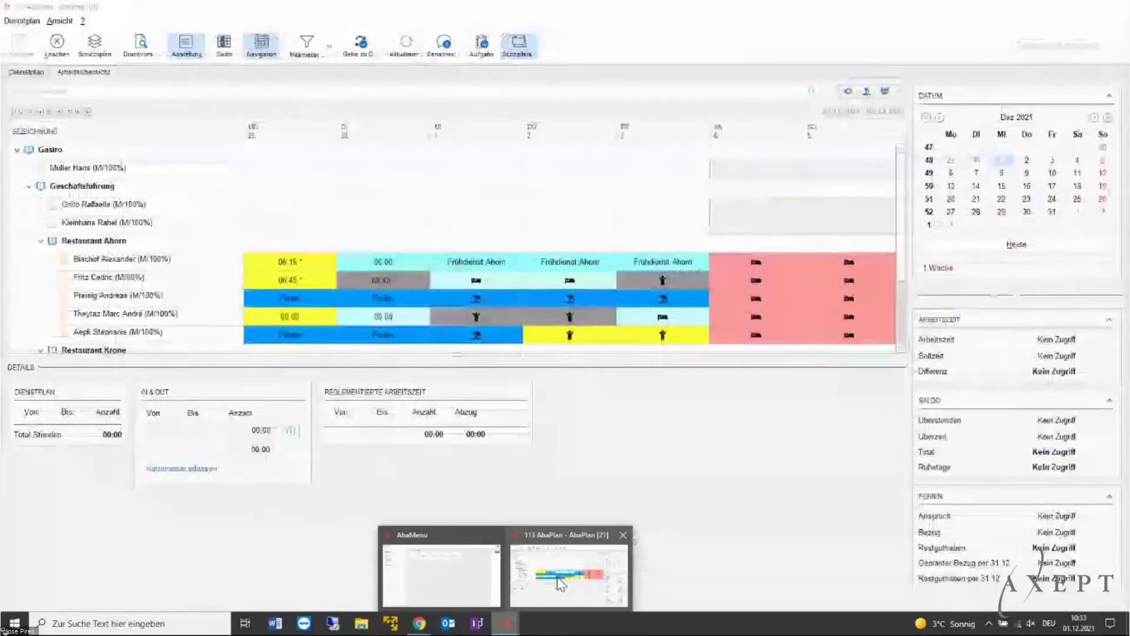
{"action": "left_click", "coordinate": [561, 583]}
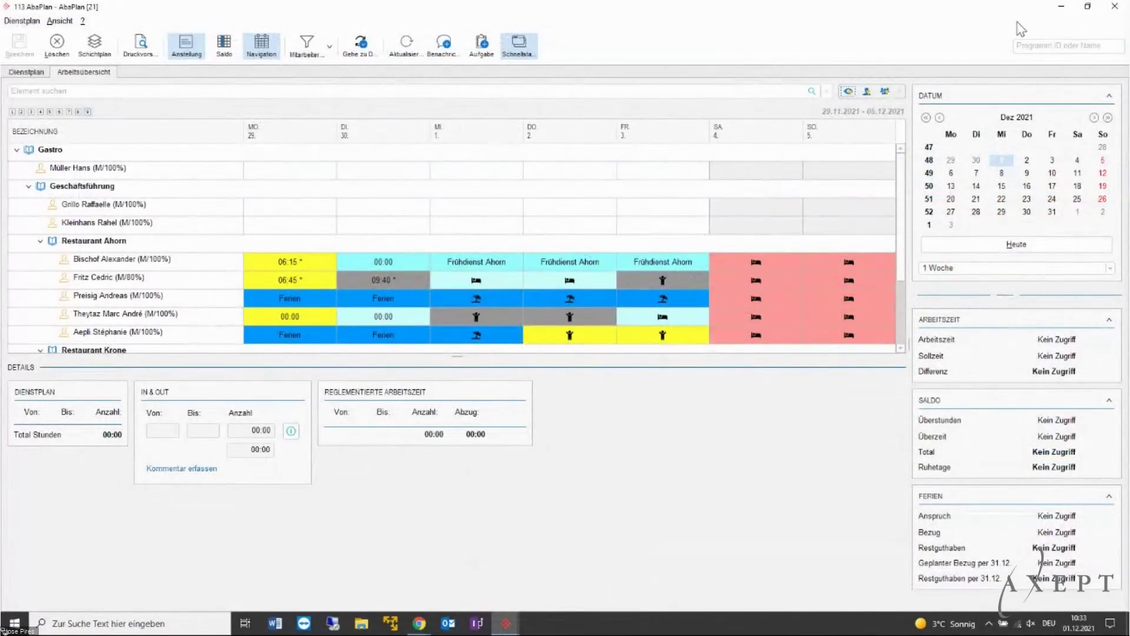
{"action": "left_click", "coordinate": [1114, 9]}
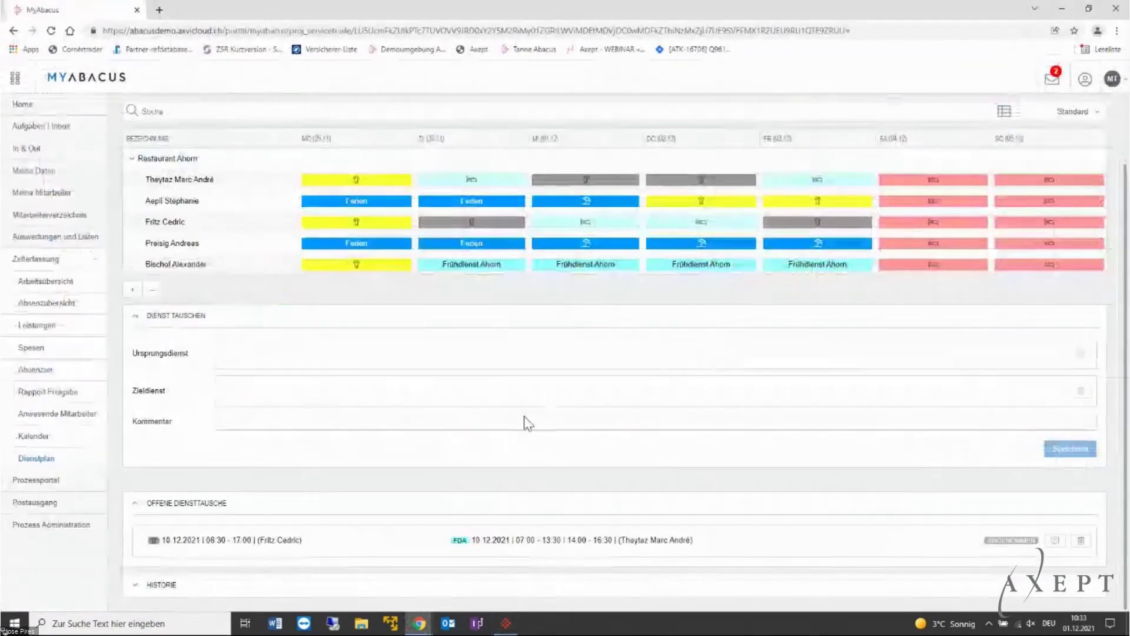
{"action": "left_click", "coordinate": [505, 628]}
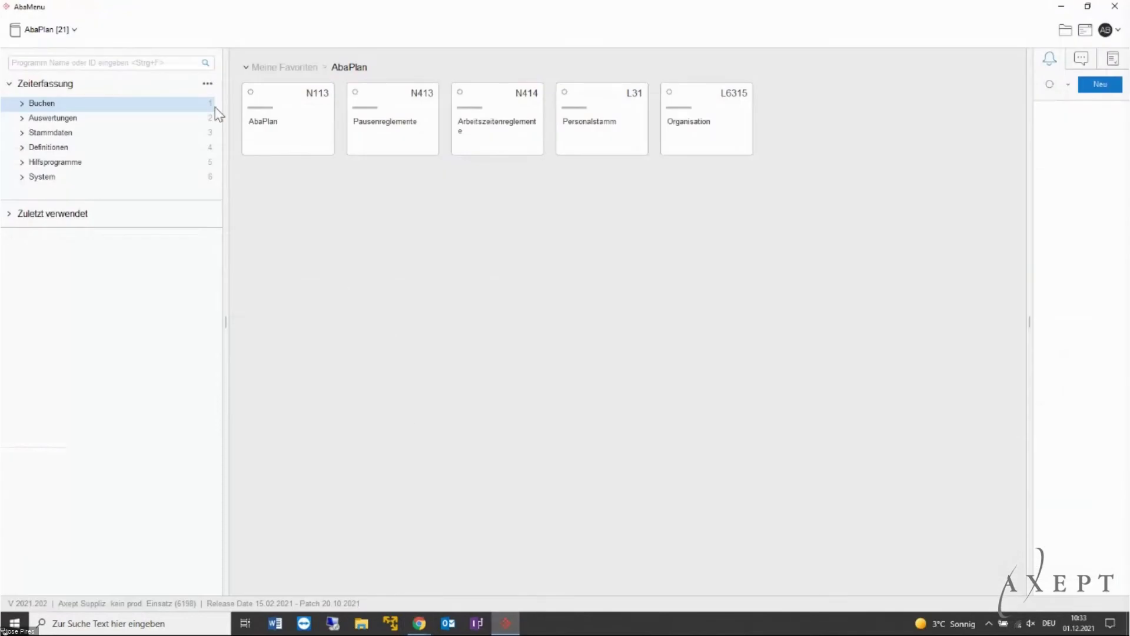
{"action": "left_click", "coordinate": [275, 138]}
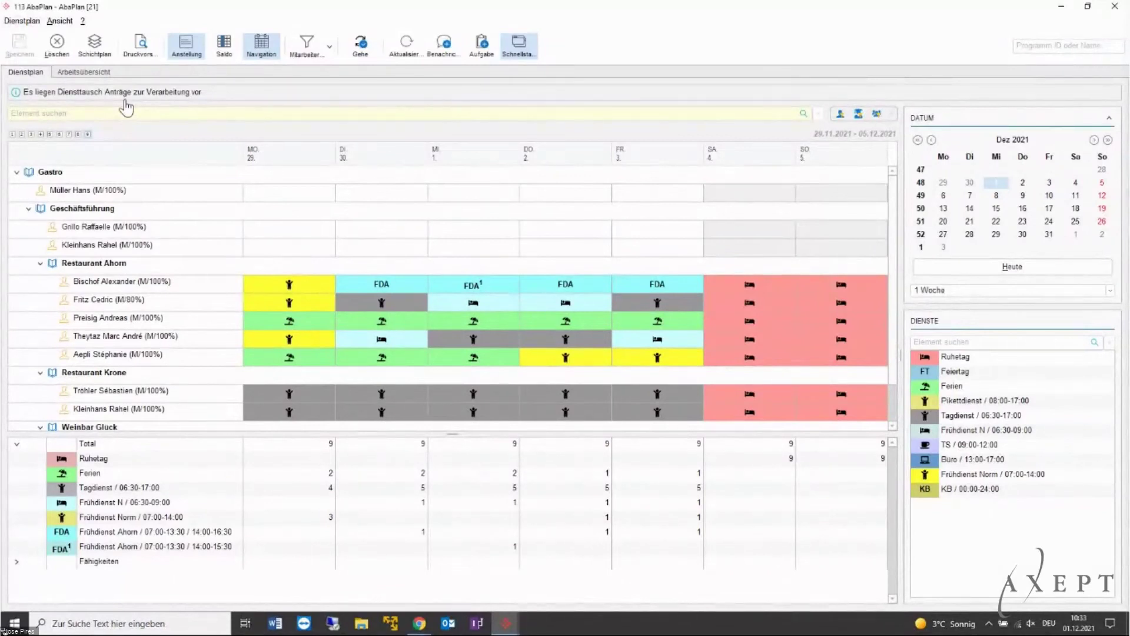
Step: Open processing of the pending Diensttausch requests, set the Zeitraum to 1 Monat, run the search, and advance to Bearbeiten
{"action": "left_click", "coordinate": [125, 101]}
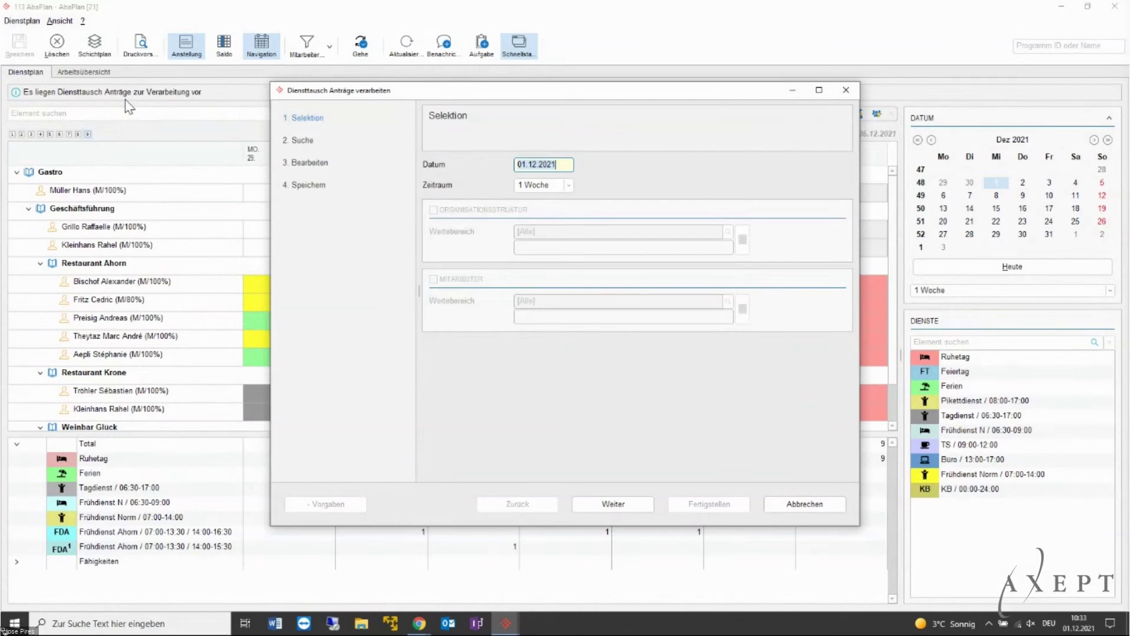
{"action": "left_click", "coordinate": [545, 187]}
{"action": "left_click", "coordinate": [550, 189]}
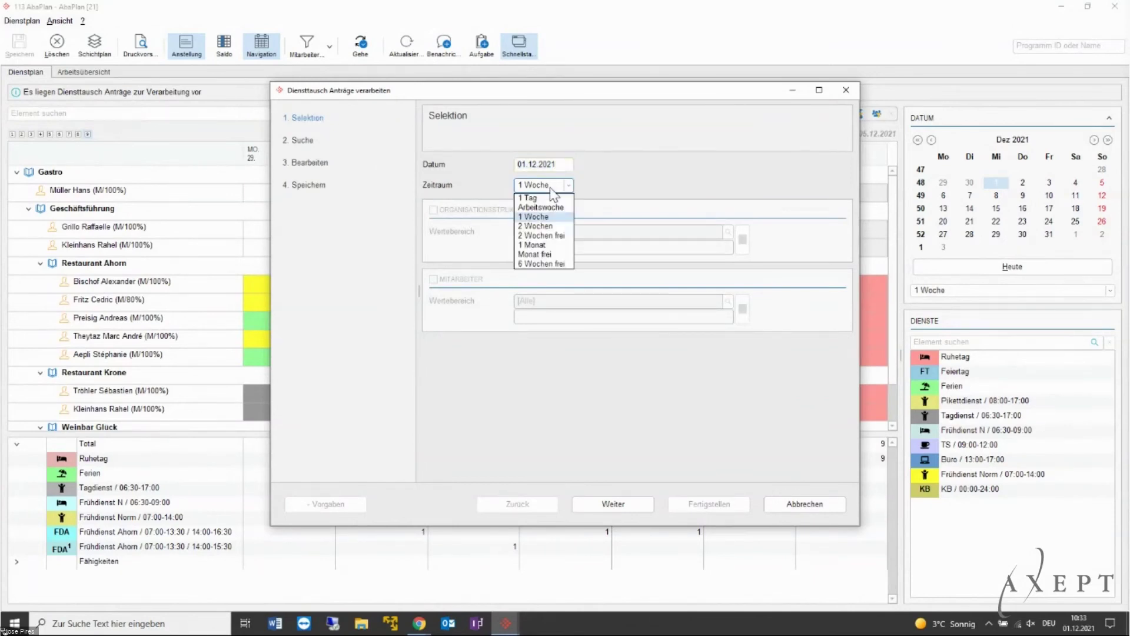
{"action": "left_click", "coordinate": [536, 245]}
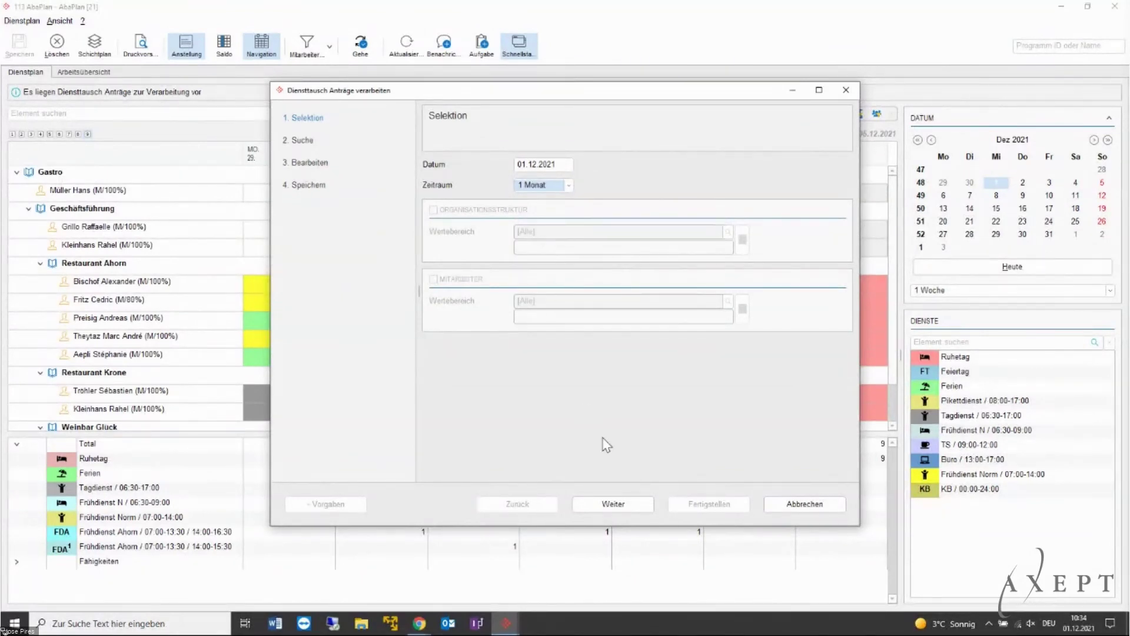
{"action": "left_click", "coordinate": [603, 505]}
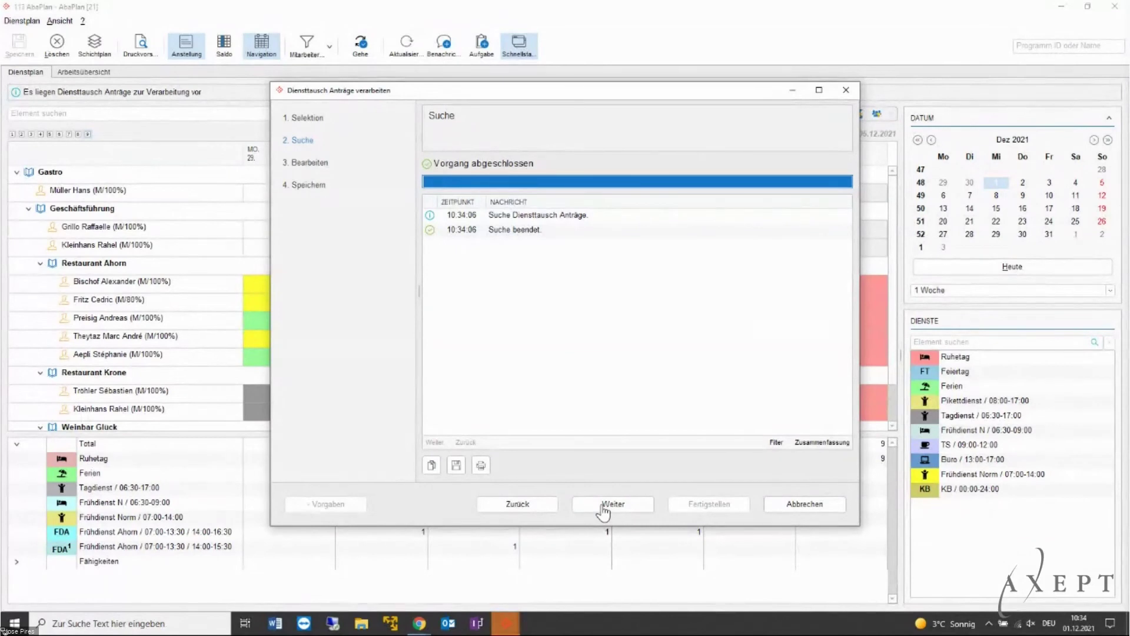
{"action": "left_click", "coordinate": [604, 507]}
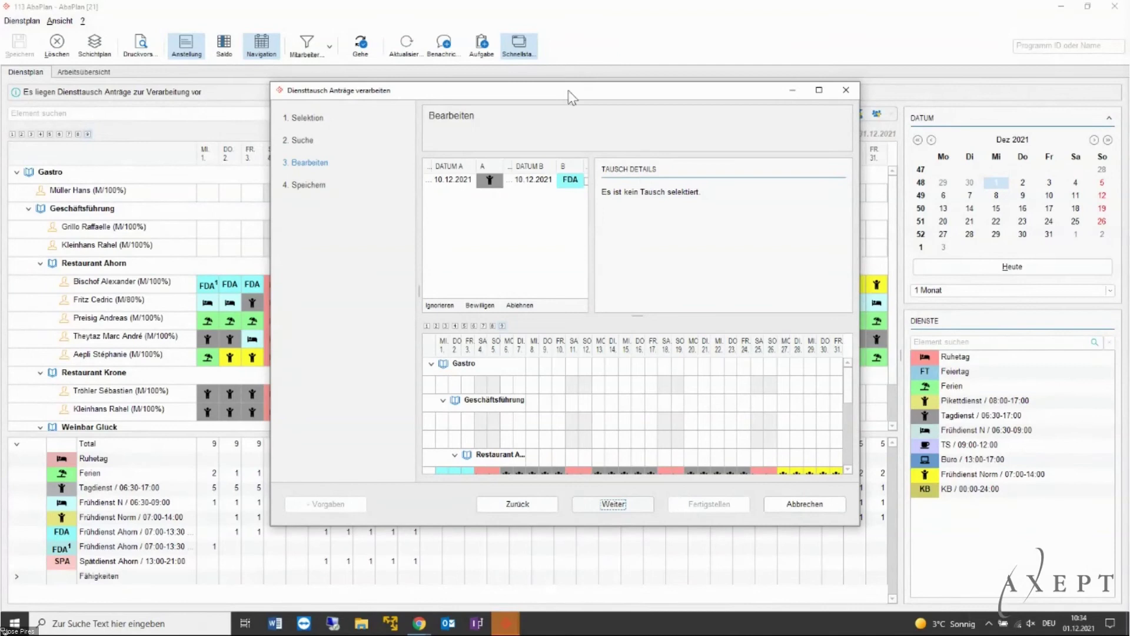
Step: Enlarge the Diensttausch Anträge verarbeiten dialog to full screen so all columns of the swap list and the roster can be read
{"action": "left_click_drag", "start_coordinate": [565, 98], "coordinate": [454, 61]}
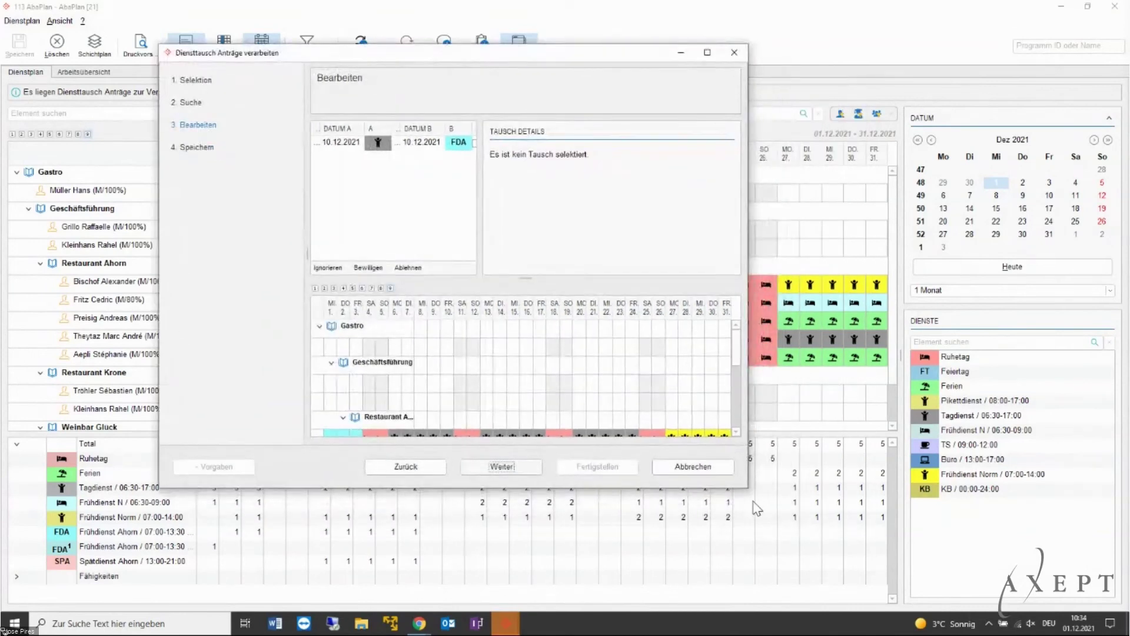
{"action": "left_click_drag", "start_coordinate": [747, 487], "coordinate": [977, 575]}
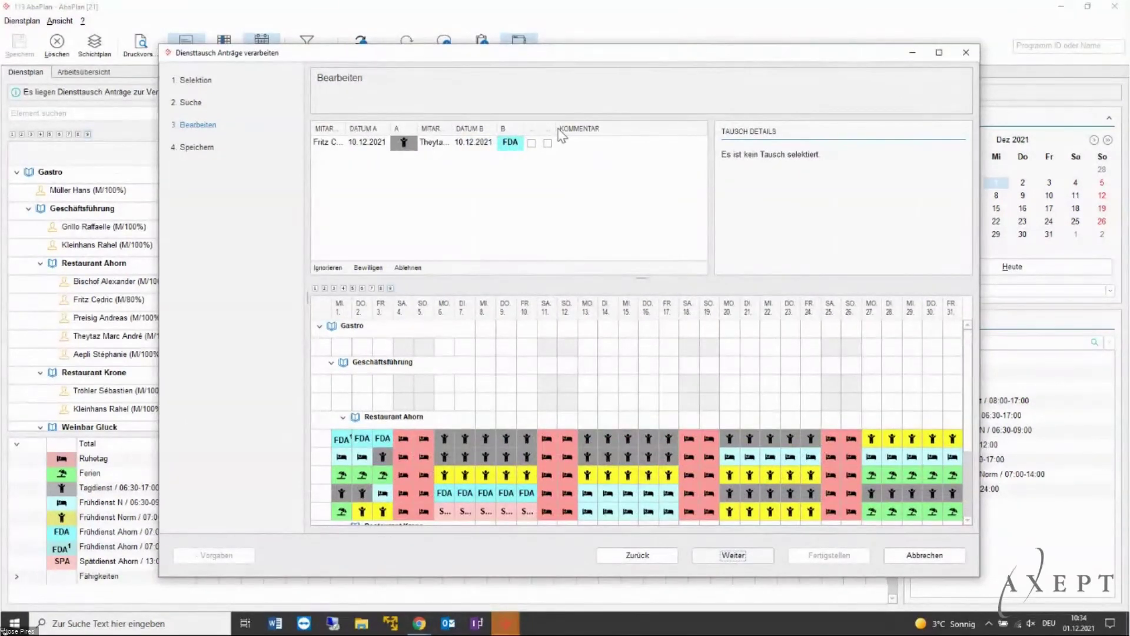
{"action": "mouse_move", "coordinate": [554, 127]}
{"action": "left_mouse_down"}
{"action": "mouse_move", "coordinate": [586, 128]}
{"action": "mouse_move", "coordinate": [561, 127]}
{"action": "left_mouse_up"}
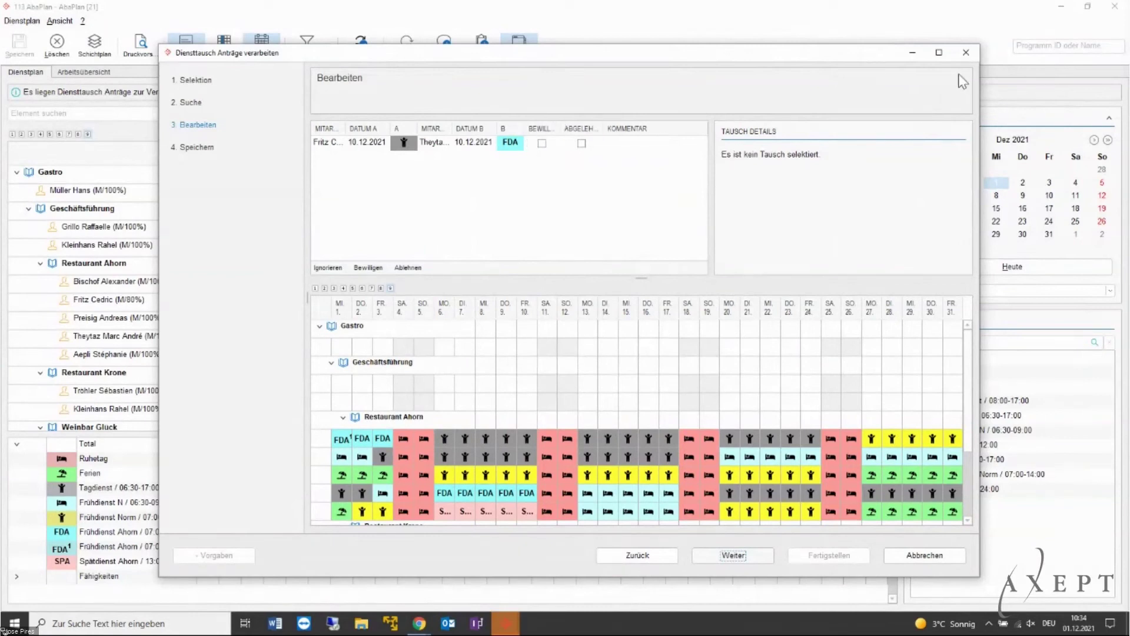
{"action": "left_click", "coordinate": [940, 52]}
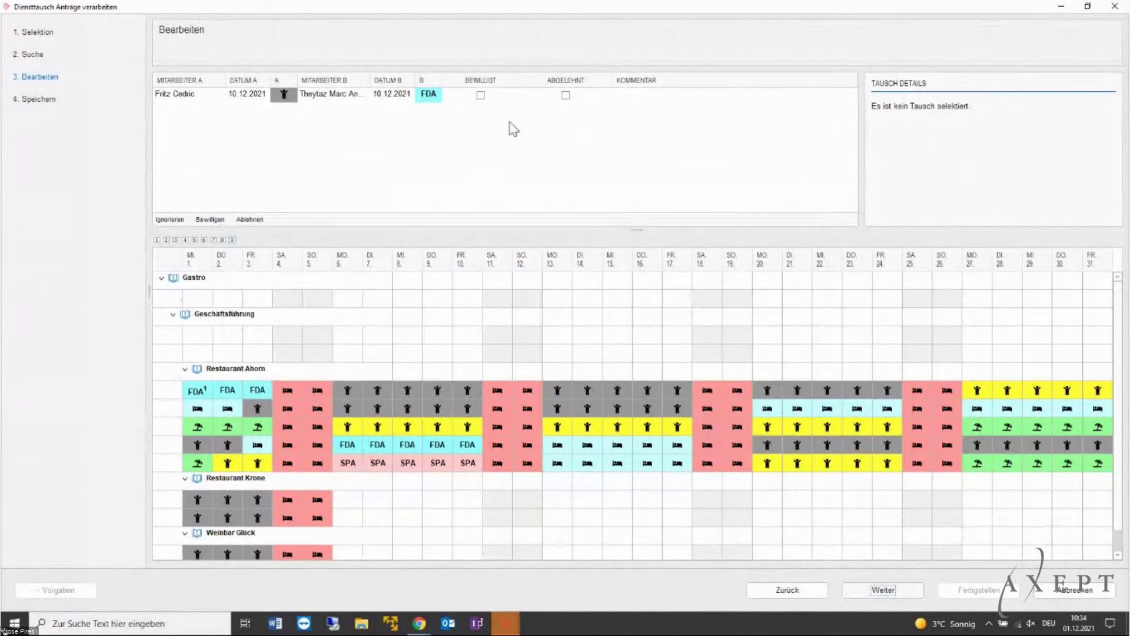
Step: Try Abgelehnt for the 10.12.2021 swap request, and finally mark it as Bewilligt
{"action": "left_click", "coordinate": [480, 96]}
{"action": "left_click", "coordinate": [566, 97]}
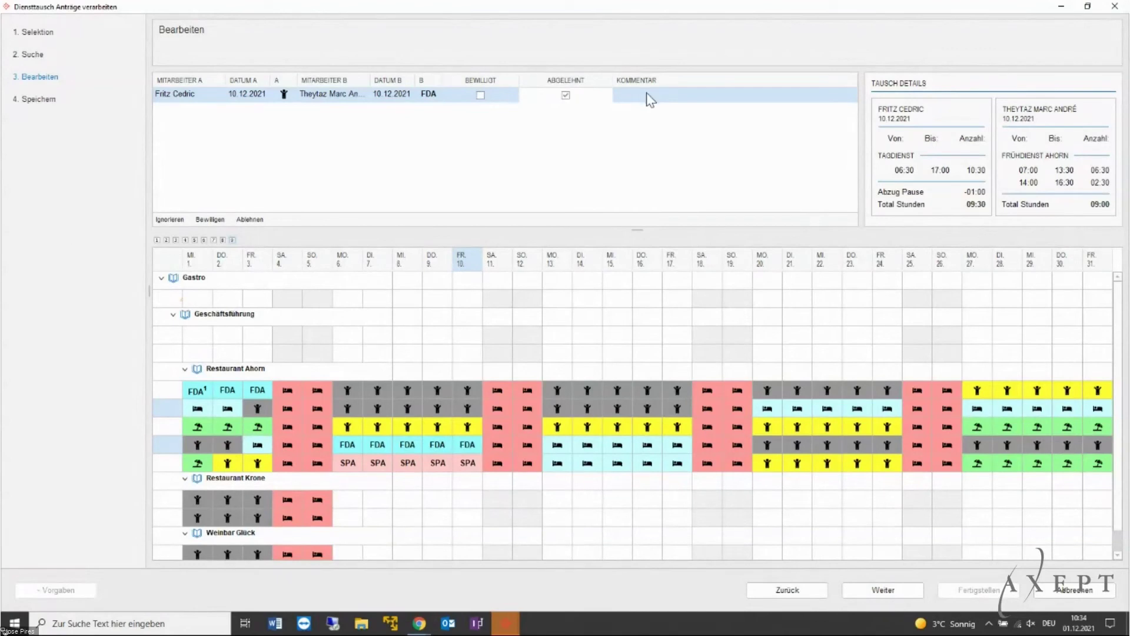
{"action": "left_click", "coordinate": [480, 96]}
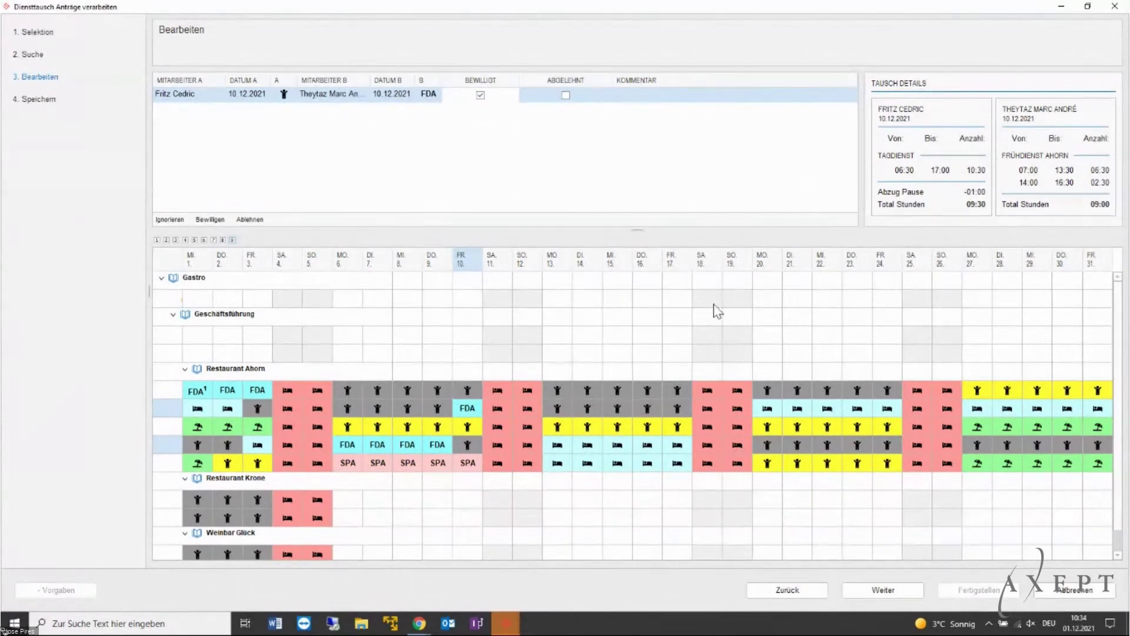
Step: Save and complete the processing of the approved swap, and show the roster week starting 6 December 2021
{"action": "left_click", "coordinate": [882, 590]}
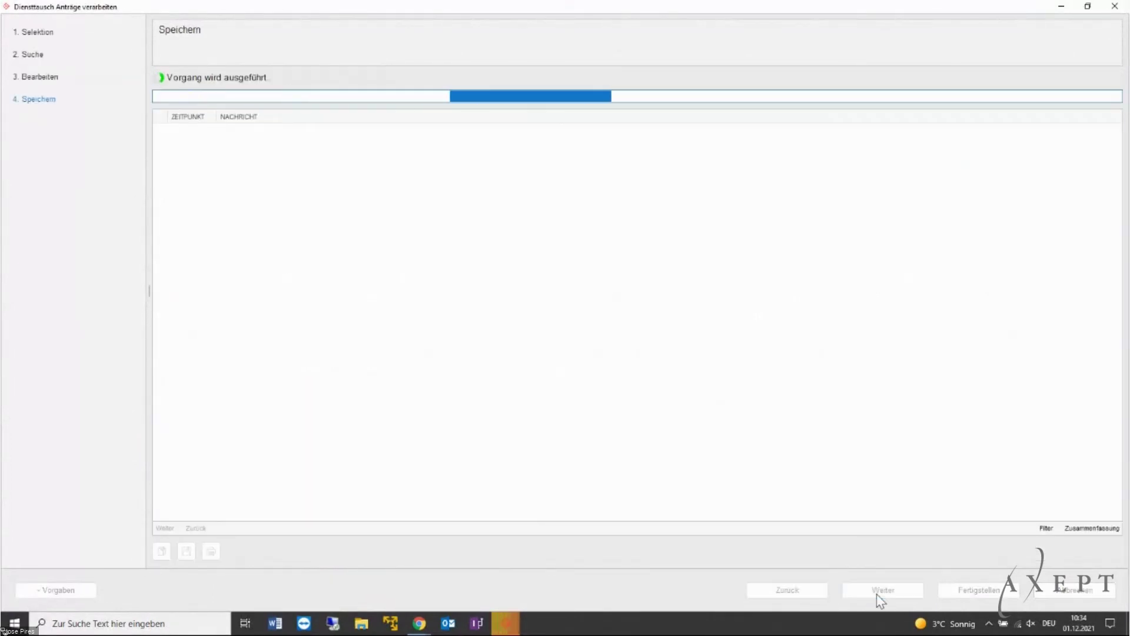
{"action": "left_click", "coordinate": [972, 592]}
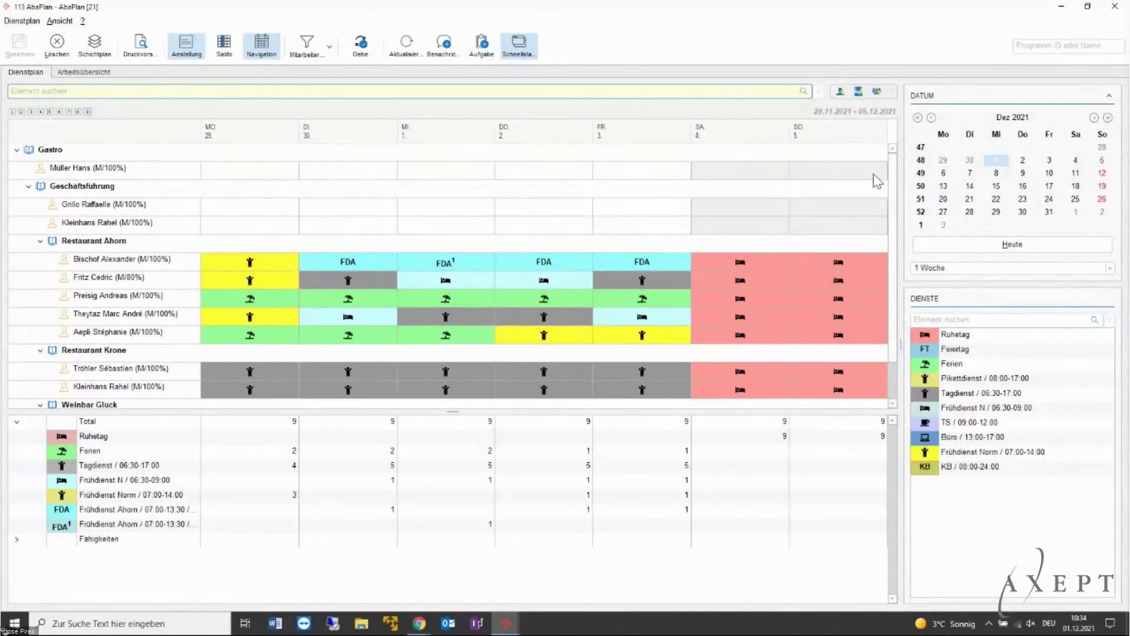
{"action": "left_click", "coordinate": [939, 176]}
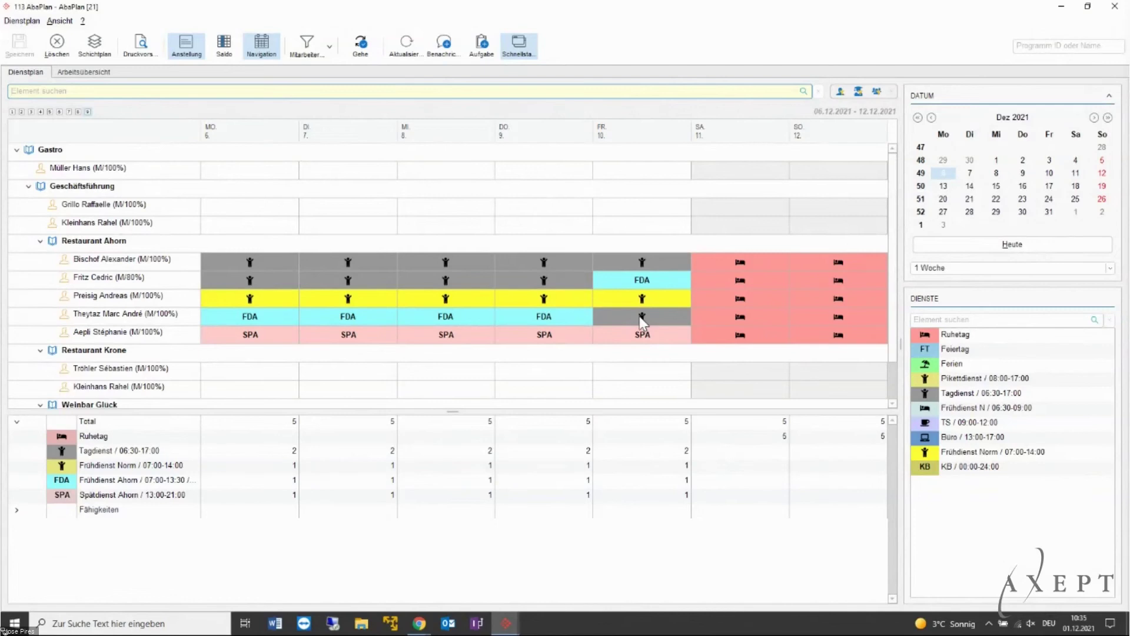
Step: Switch to the MyAbacus portal in Chrome and view the inbox for the swap approval notification
{"action": "left_click", "coordinate": [419, 623]}
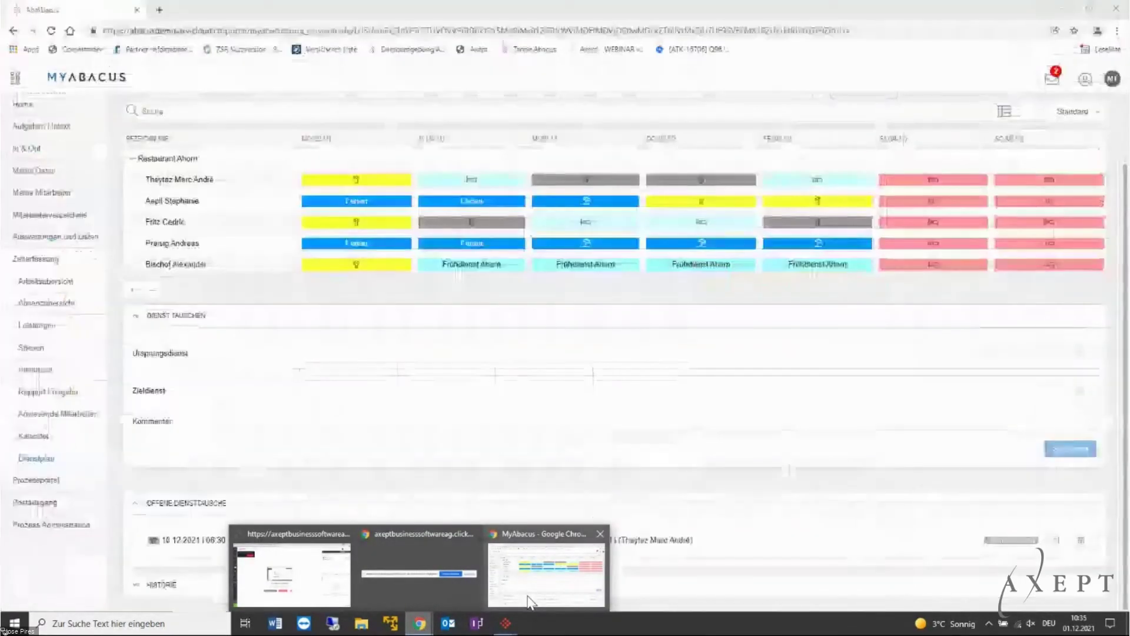
{"action": "mouse_move", "coordinate": [529, 600]}
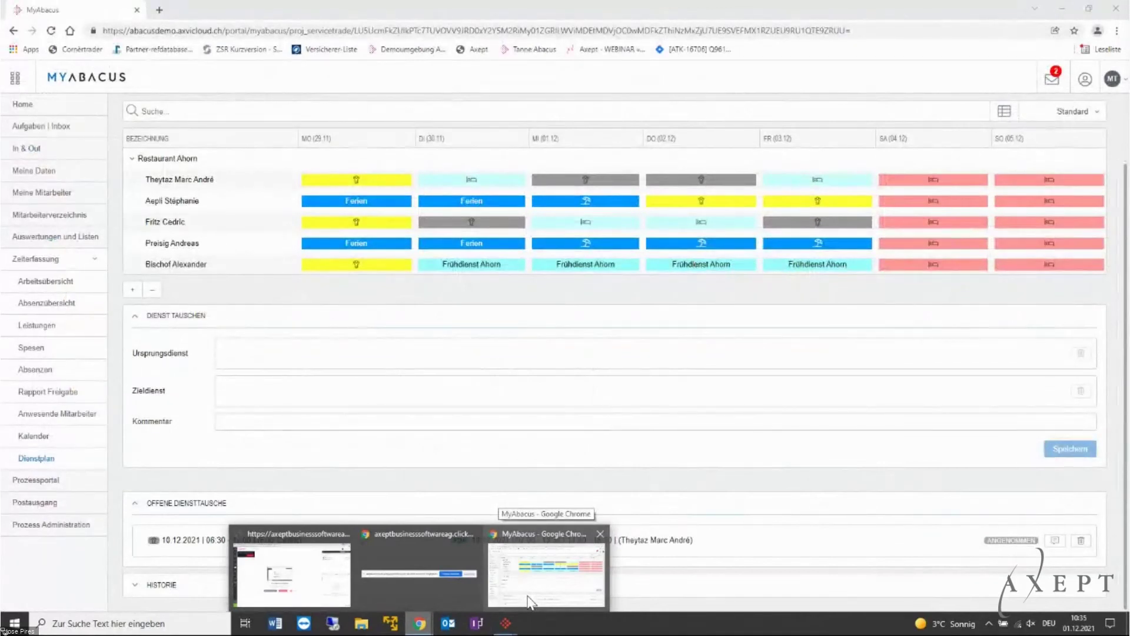
{"action": "left_click", "coordinate": [530, 601]}
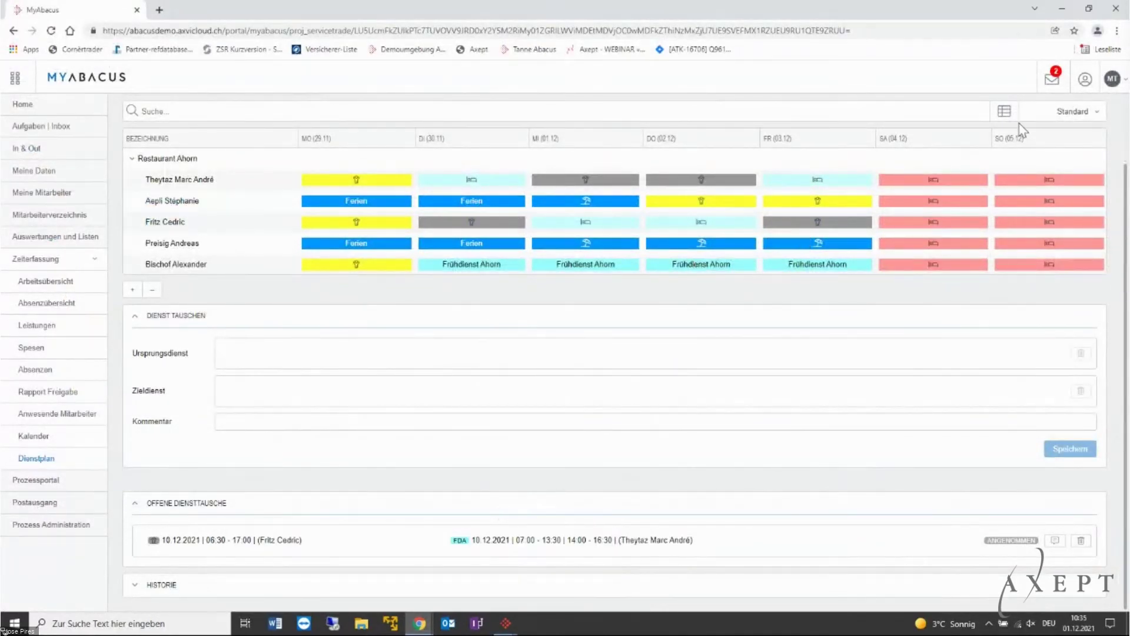
{"action": "left_click", "coordinate": [1045, 82]}
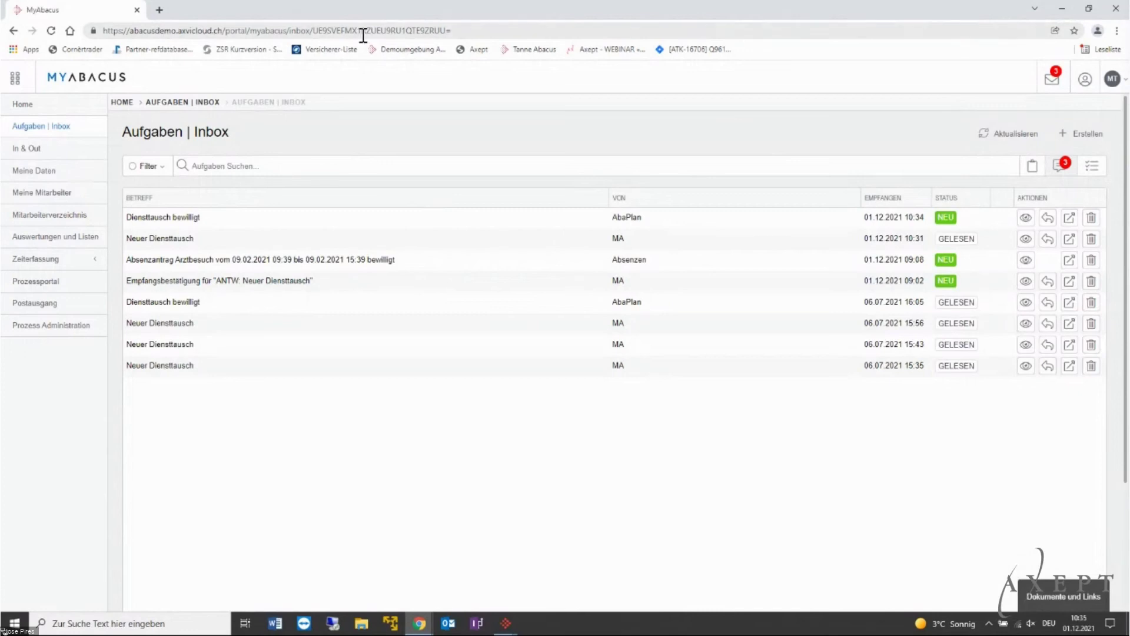
Step: Open the Arbeitsübersicht under Zeiterfassung, set its period to Woche, and view the 29.11.2021 details of the first Restaurant Ahorn employee
{"action": "left_click", "coordinate": [60, 261]}
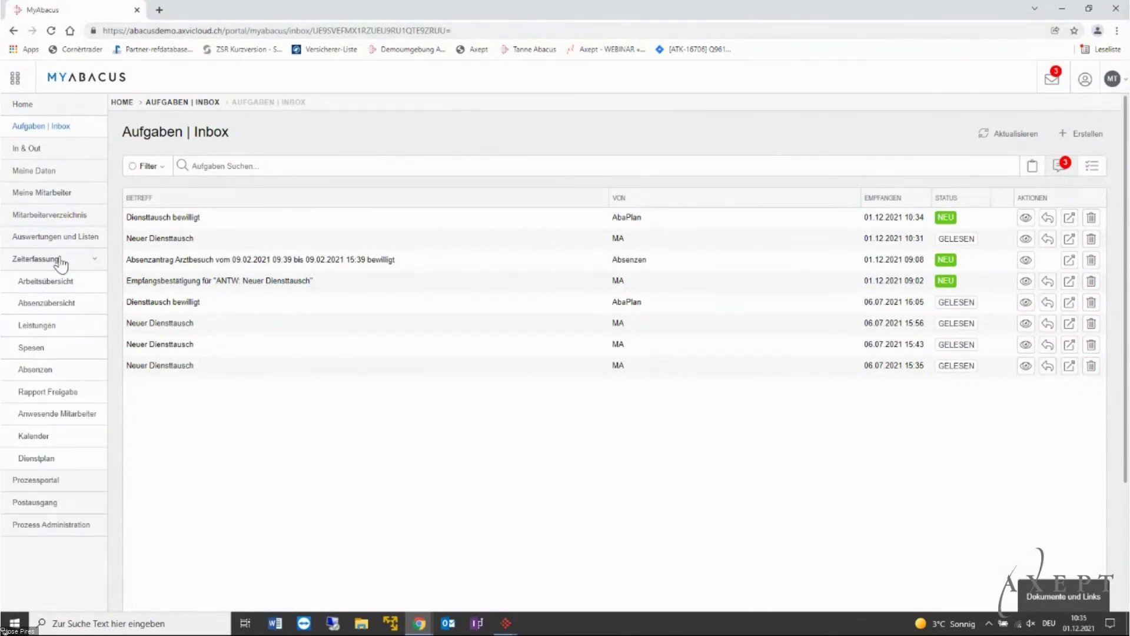
{"action": "left_click", "coordinate": [74, 286]}
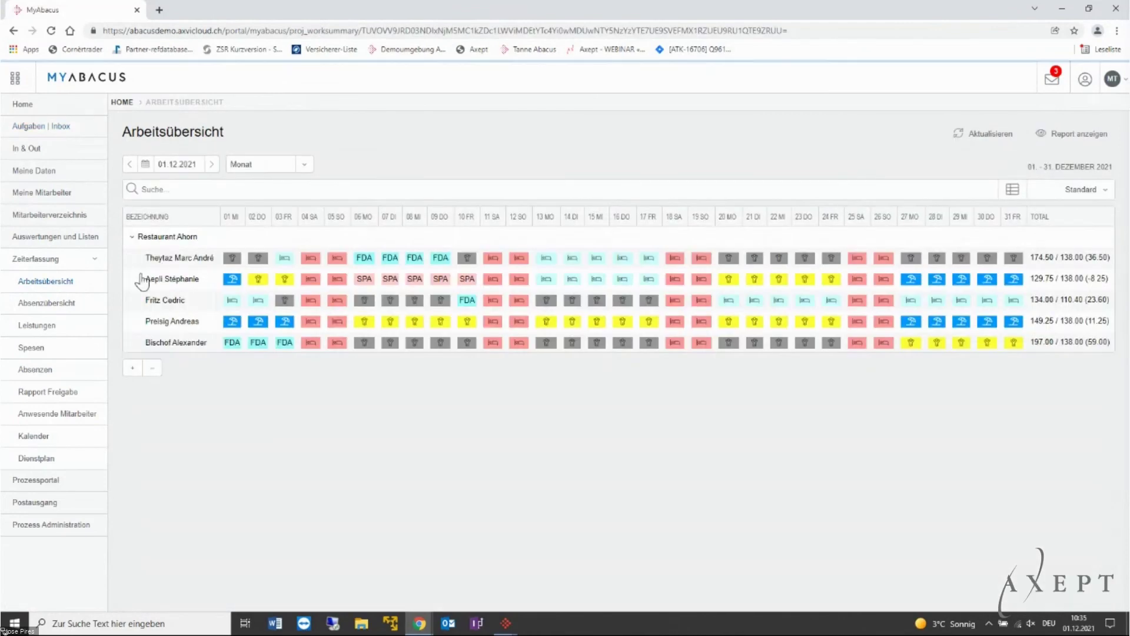
{"action": "left_click", "coordinate": [303, 166]}
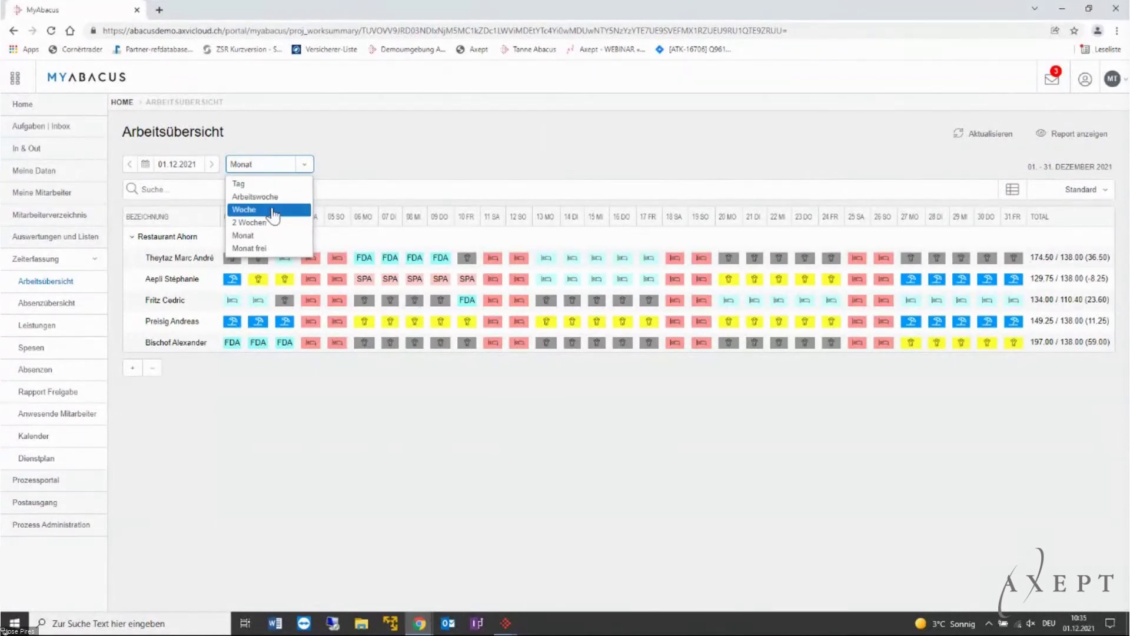
{"action": "left_click", "coordinate": [273, 210]}
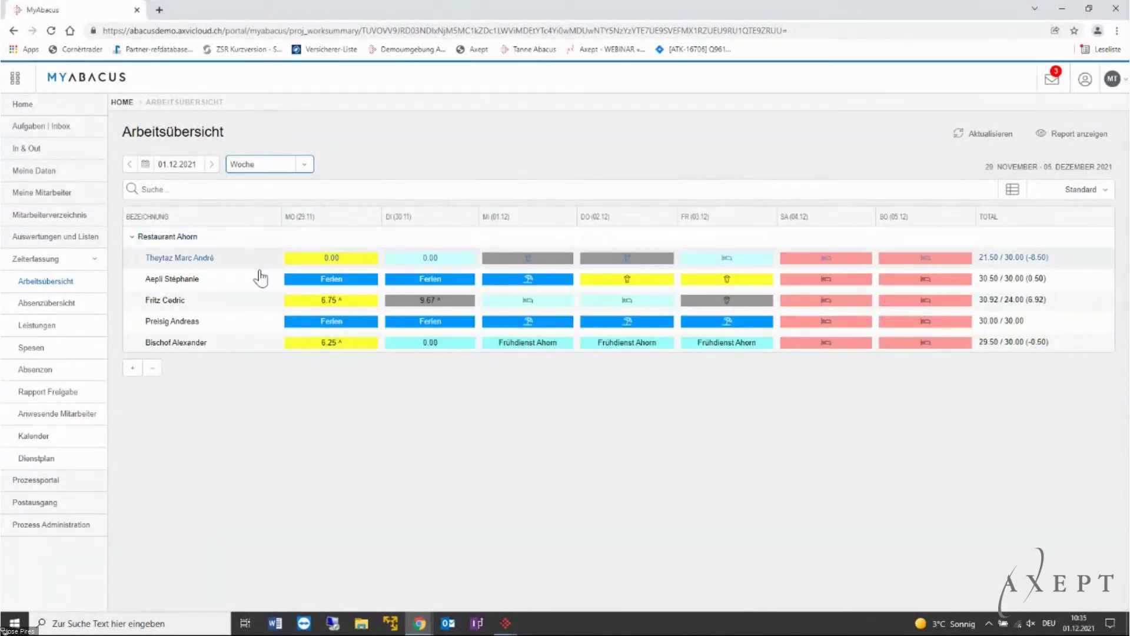
{"action": "left_click", "coordinate": [321, 263]}
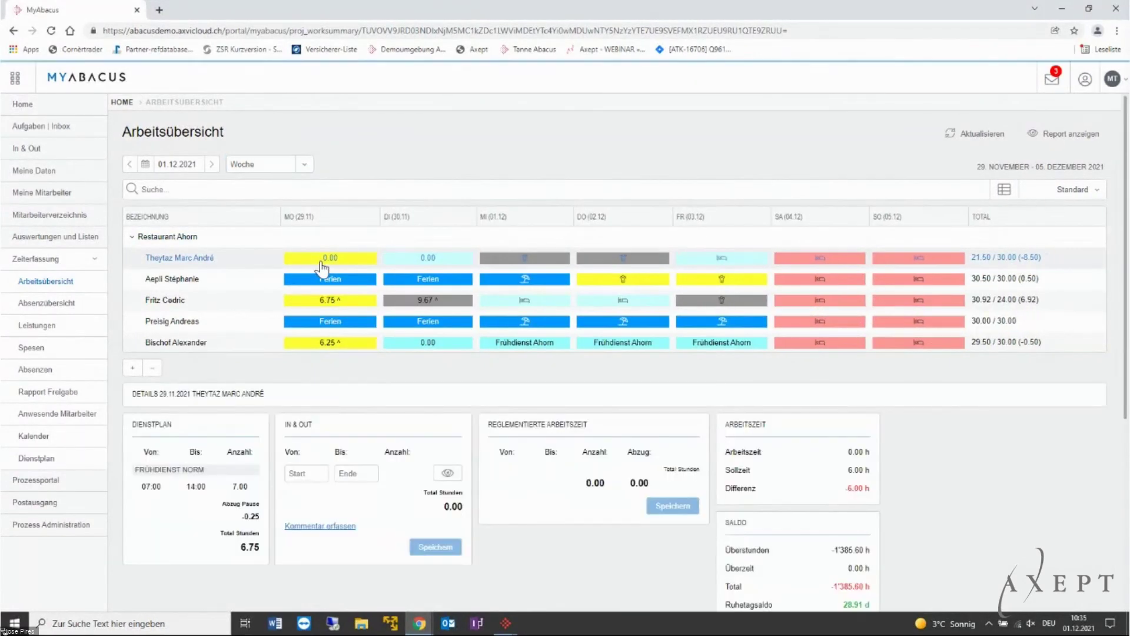
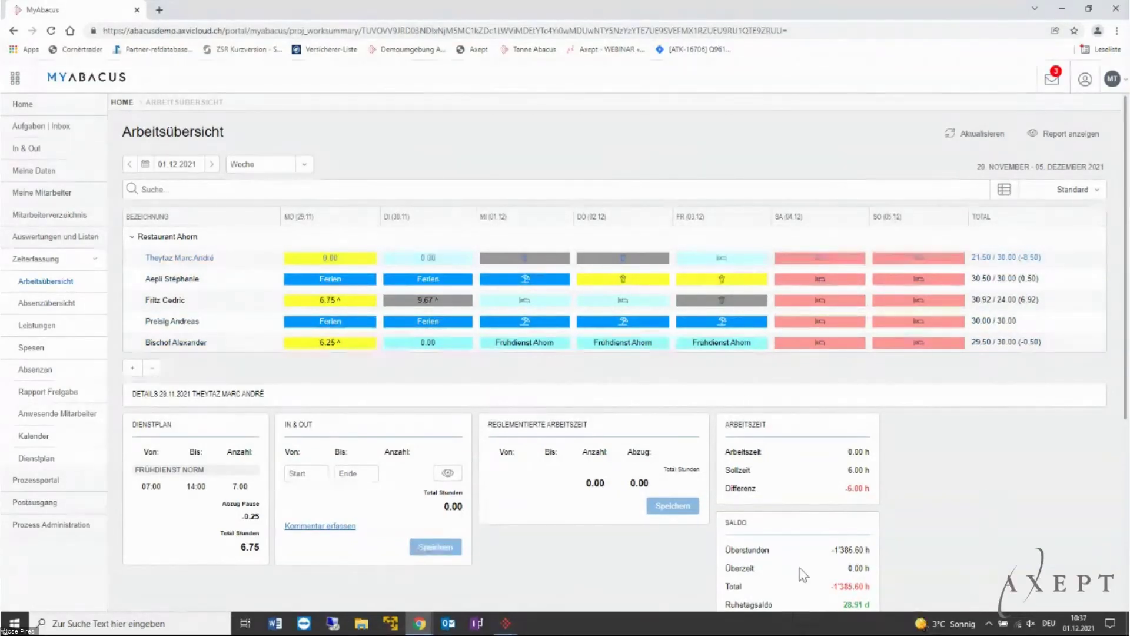
Step: Switch back to the AbaPlan desktop program and display the Saldo columns in the Dienstplan
{"action": "left_click", "coordinate": [514, 627]}
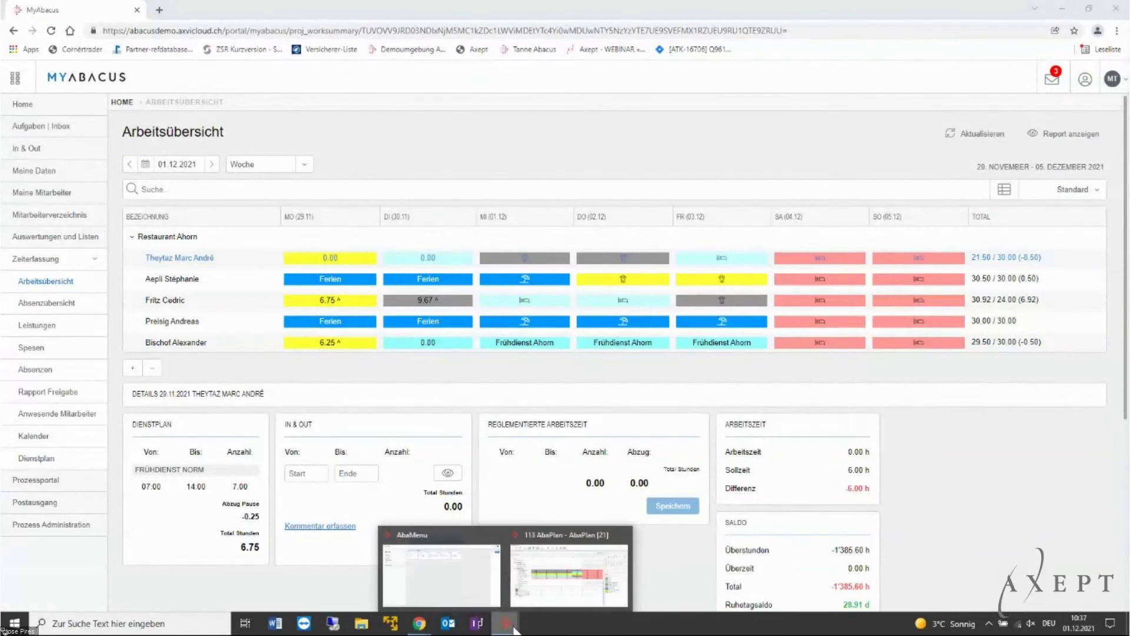
{"action": "left_click", "coordinate": [556, 583]}
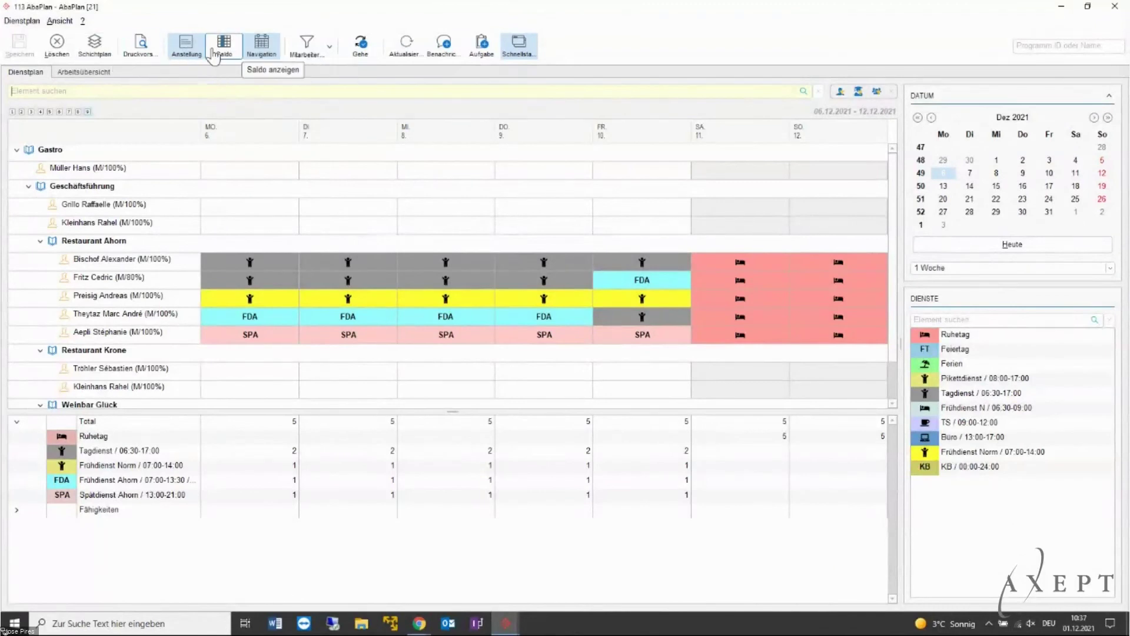
{"action": "left_click", "coordinate": [240, 55]}
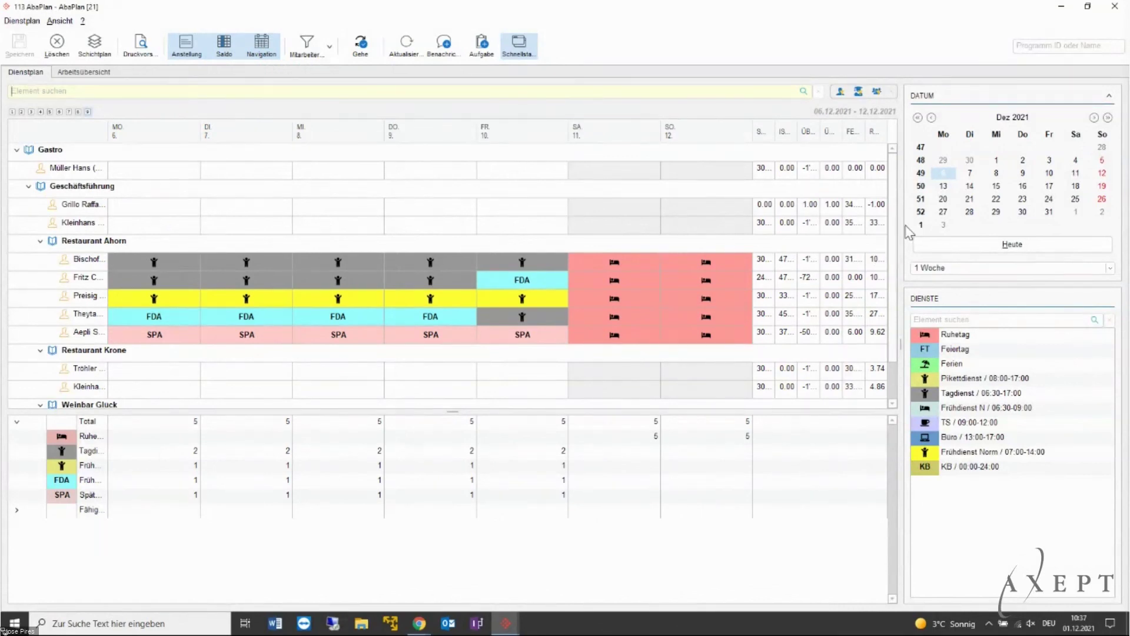
Step: Widen the roster area against the side panels and adjust the widths of the Saldo columns
{"action": "left_click_drag", "start_coordinate": [899, 224], "coordinate": [988, 224]}
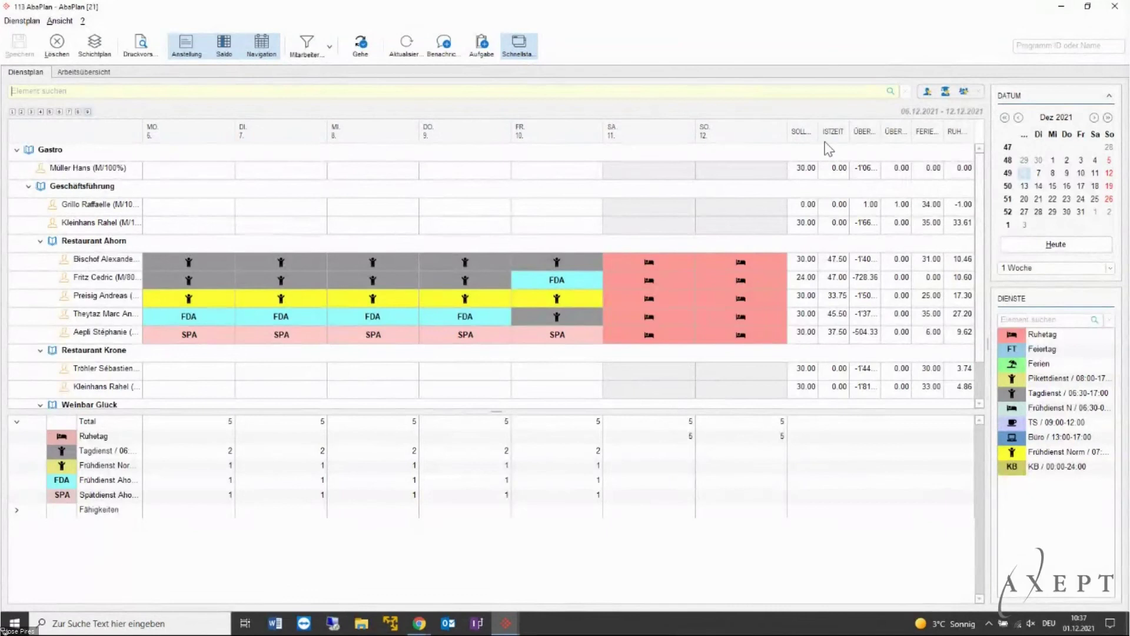
{"action": "left_click_drag", "start_coordinate": [820, 131], "coordinate": [824, 130]}
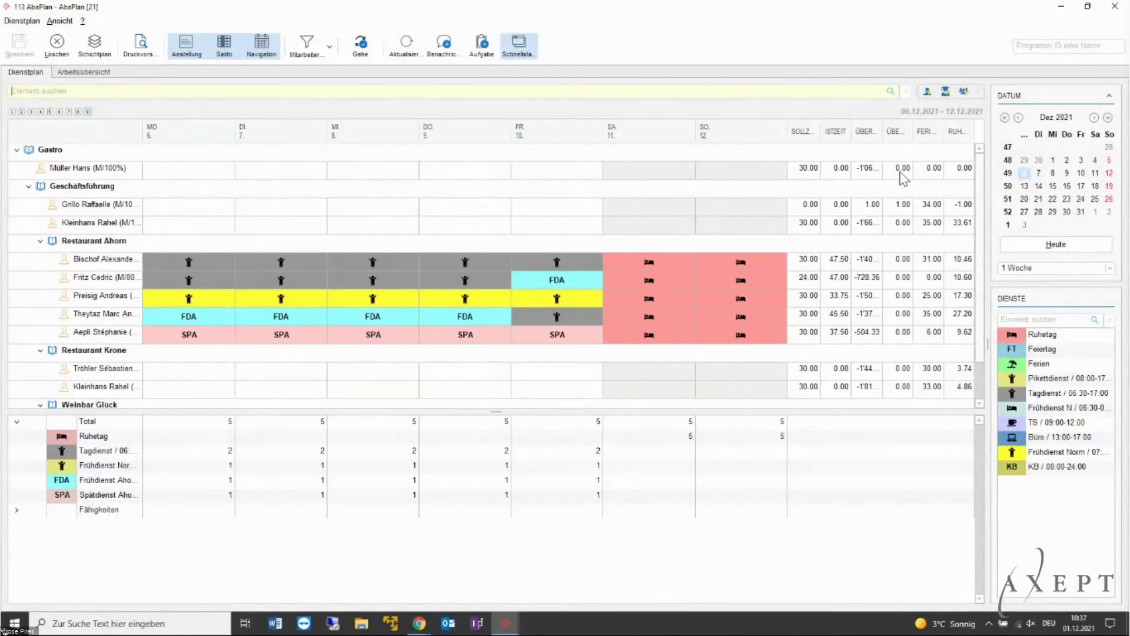
{"action": "mouse_move", "coordinate": [883, 135]}
{"action": "left_mouse_down"}
{"action": "mouse_move", "coordinate": [894, 136]}
{"action": "mouse_move", "coordinate": [869, 136]}
{"action": "left_mouse_up"}
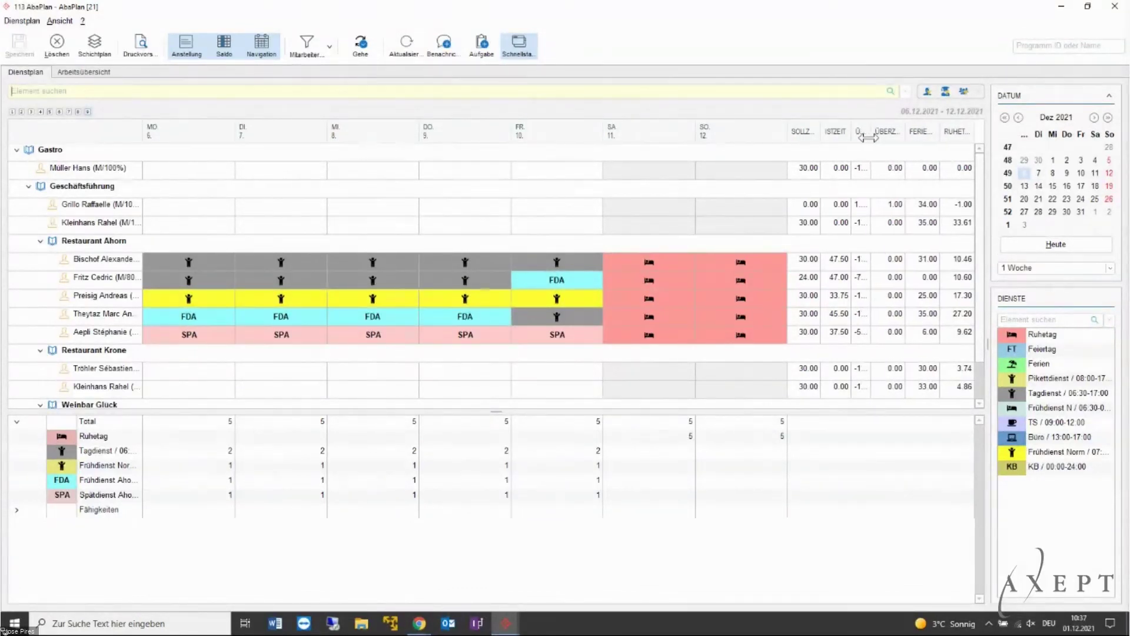